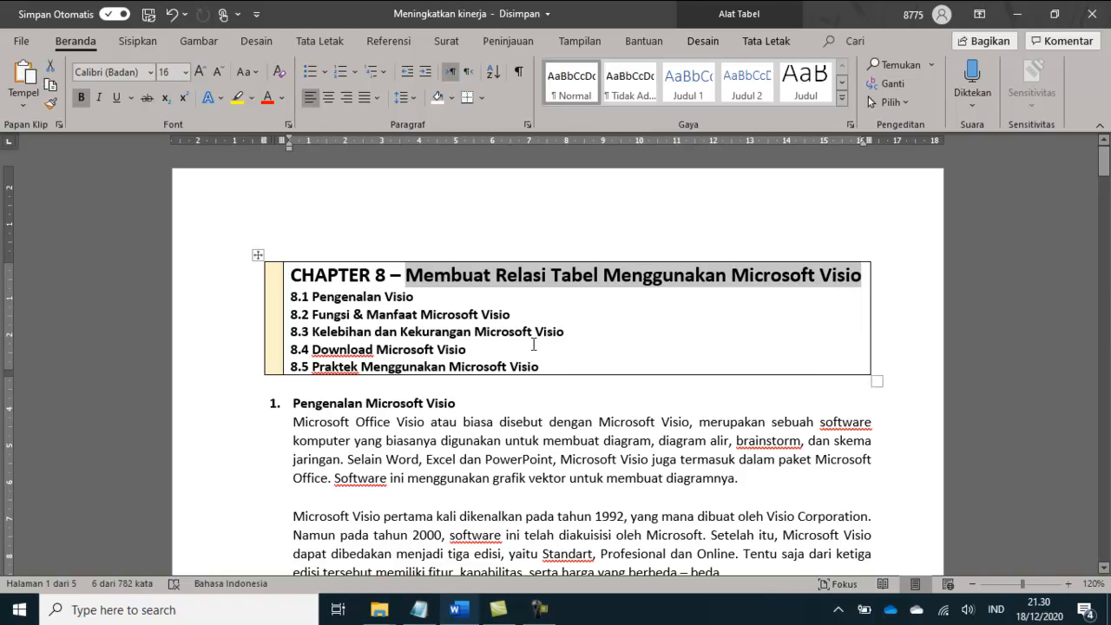
# Step: Review the Chapter 8 outline topics from 8.1 Pengenalan Visio to 8.5 Praktek Menggunakan Microsoft Visio
pyautogui.moveTo(312, 296); pyautogui.dragTo(413, 296)
pyautogui.moveTo(314, 314); pyautogui.dragTo(509, 315)
pyautogui.moveTo(313, 332); pyautogui.dragTo(560, 329)
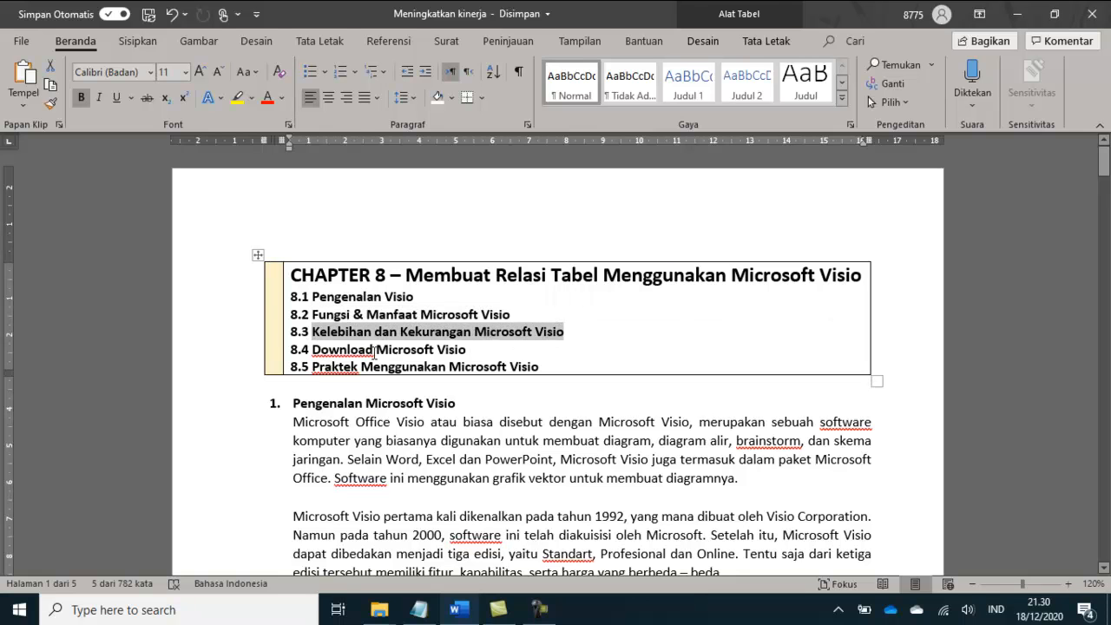
pyautogui.moveTo(316, 348); pyautogui.dragTo(467, 349)
pyautogui.moveTo(315, 365); pyautogui.dragTo(542, 369)
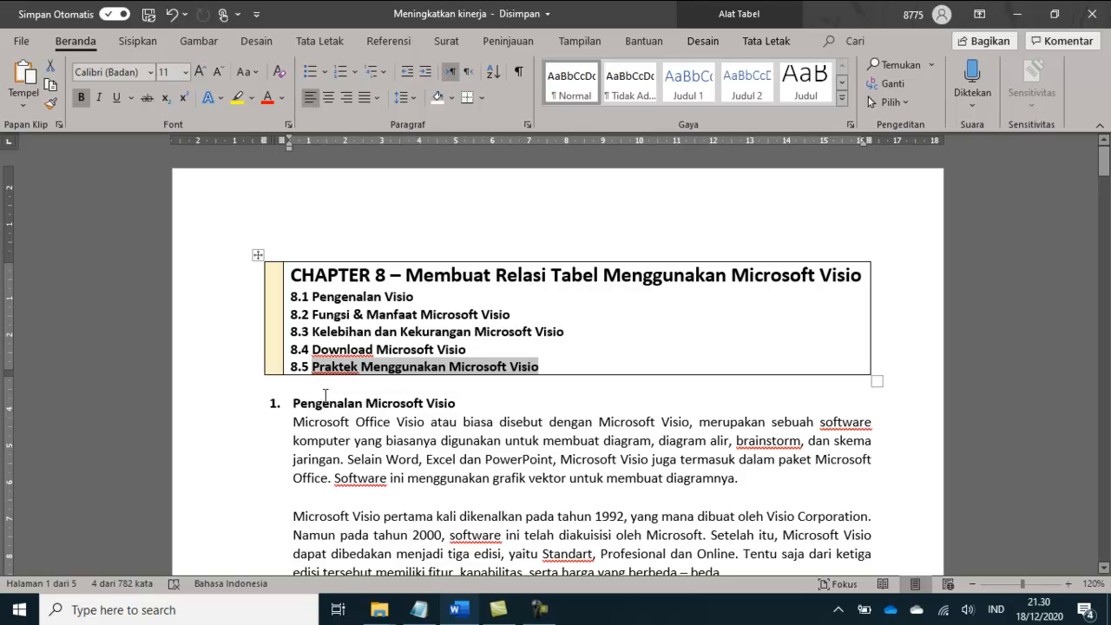
# Step: Read the "Pengenalan Microsoft Visio" section of the module
pyautogui.moveTo(319, 401); pyautogui.dragTo(442, 405)
pyautogui.moveTo(387, 442); pyautogui.dragTo(472, 445)
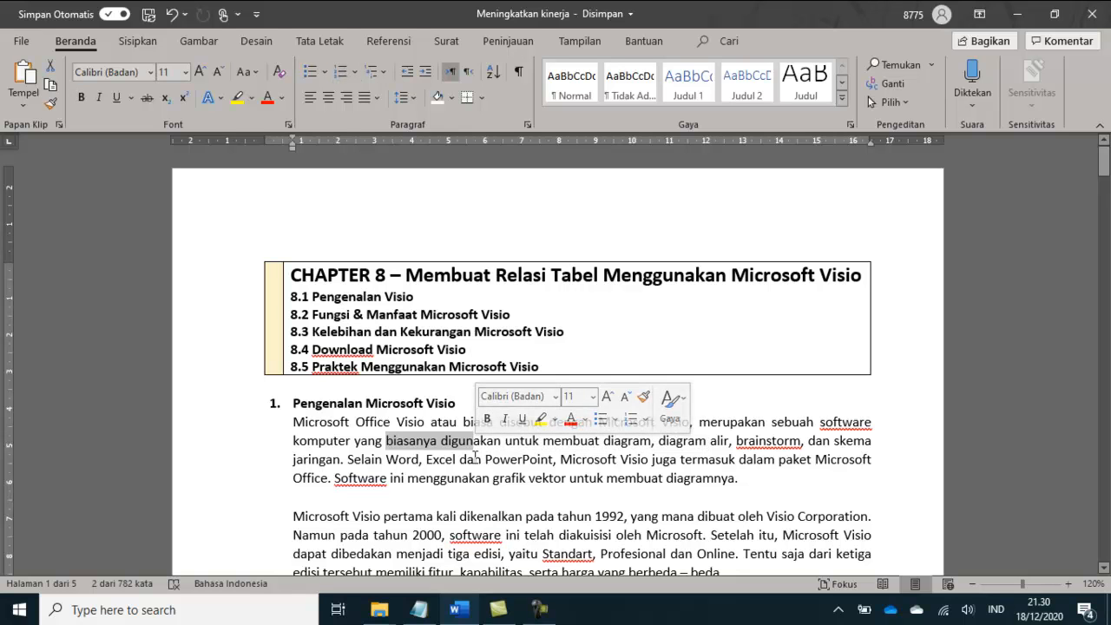
pyautogui.click(510, 461)
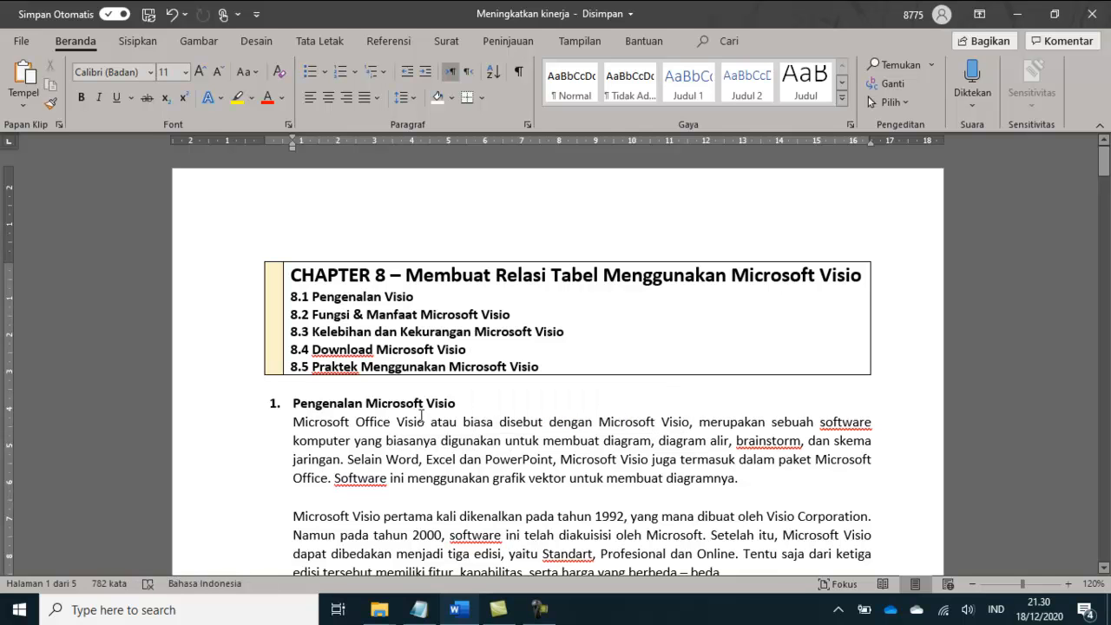
pyautogui.scroll(-1, 421, 415)
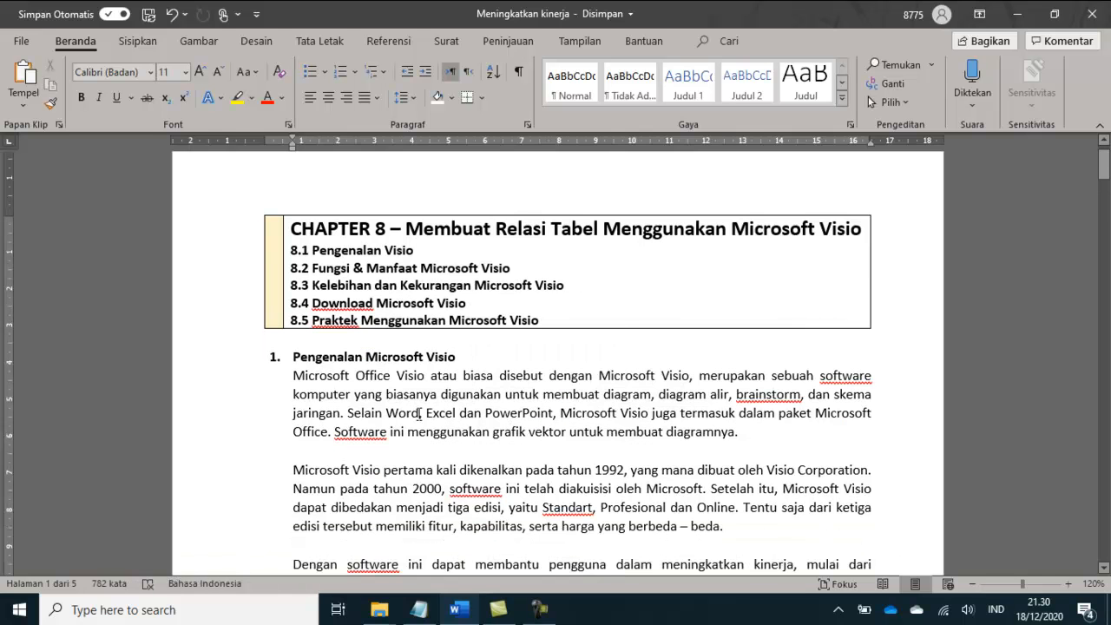
pyautogui.scroll(-6, 486, 420)
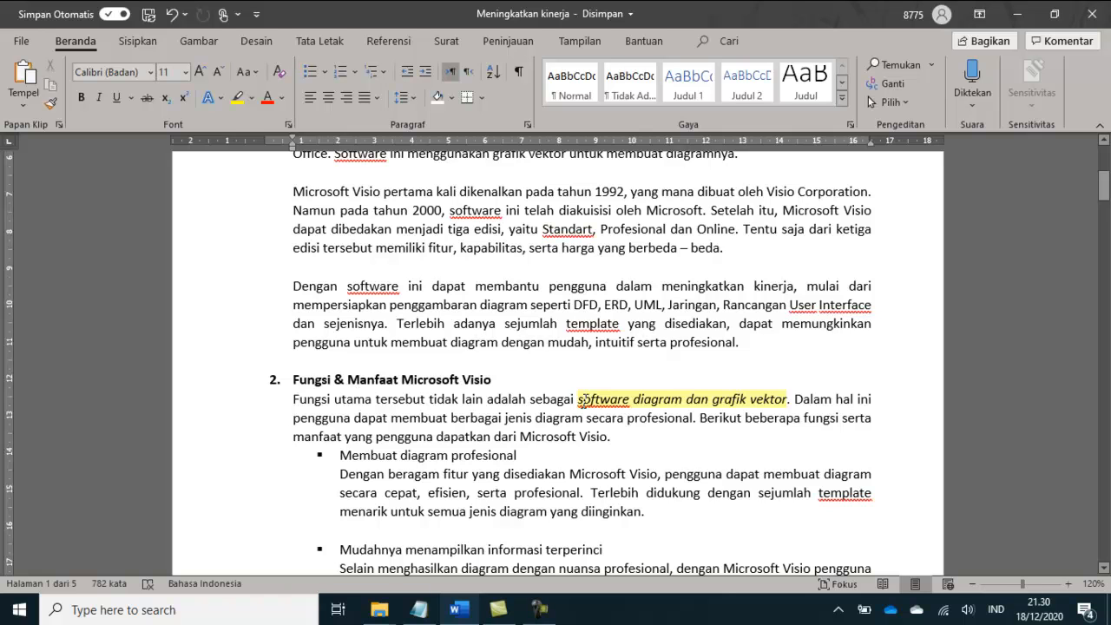
# Step: Read the module's sections on the functions and benefits of Microsoft Visio and on its advantages and disadvantages
pyautogui.moveTo(581, 398); pyautogui.dragTo(775, 399)
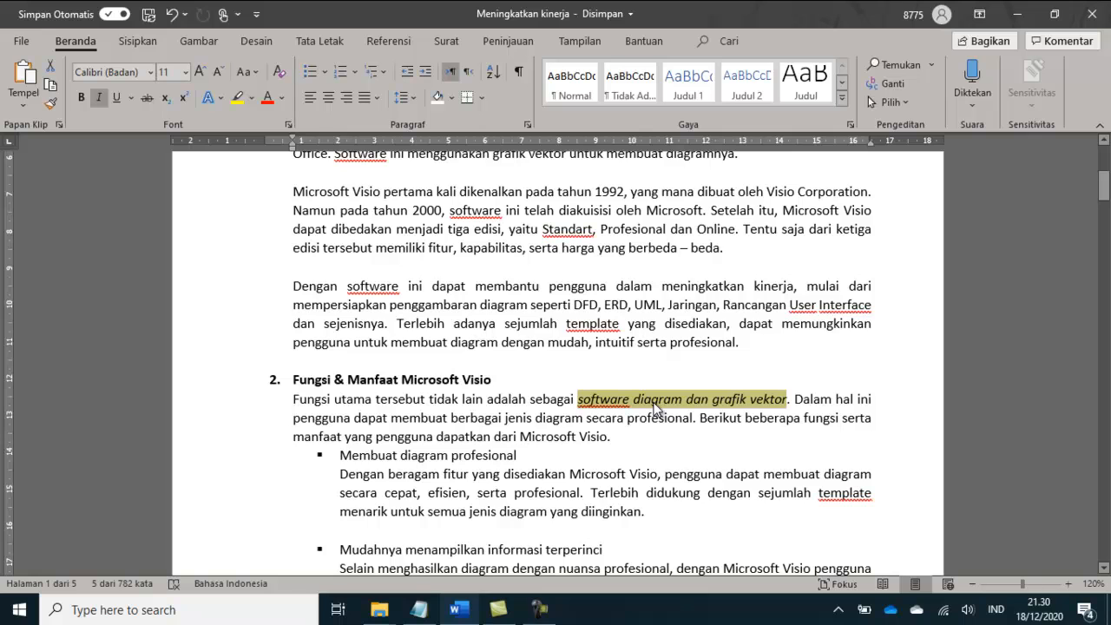
pyautogui.scroll(-3, 655, 405)
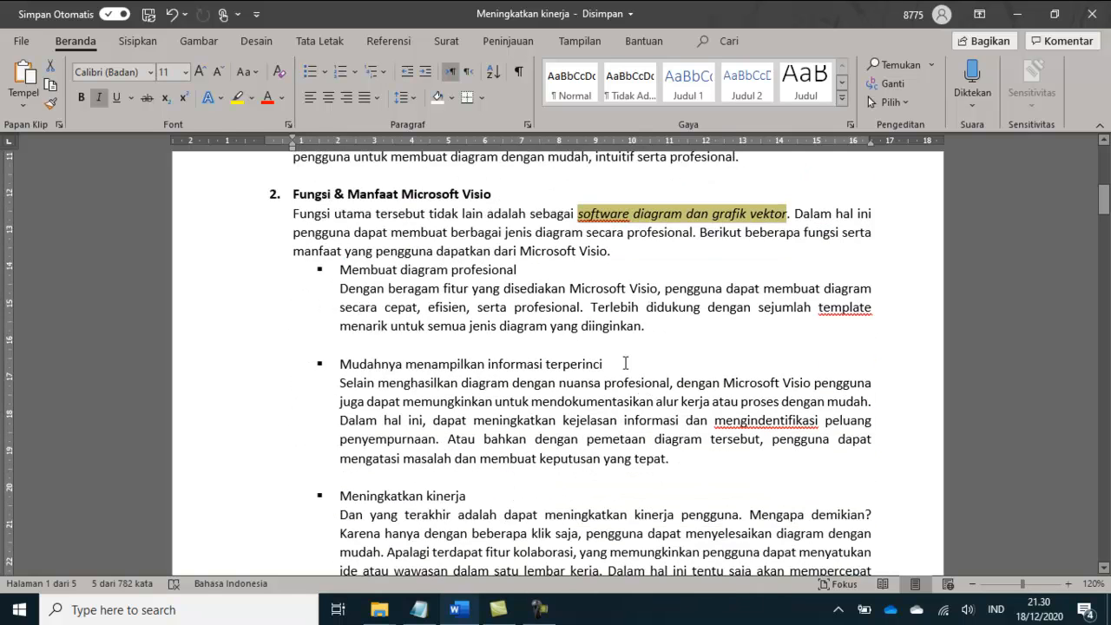
pyautogui.scroll(-8, 463, 312)
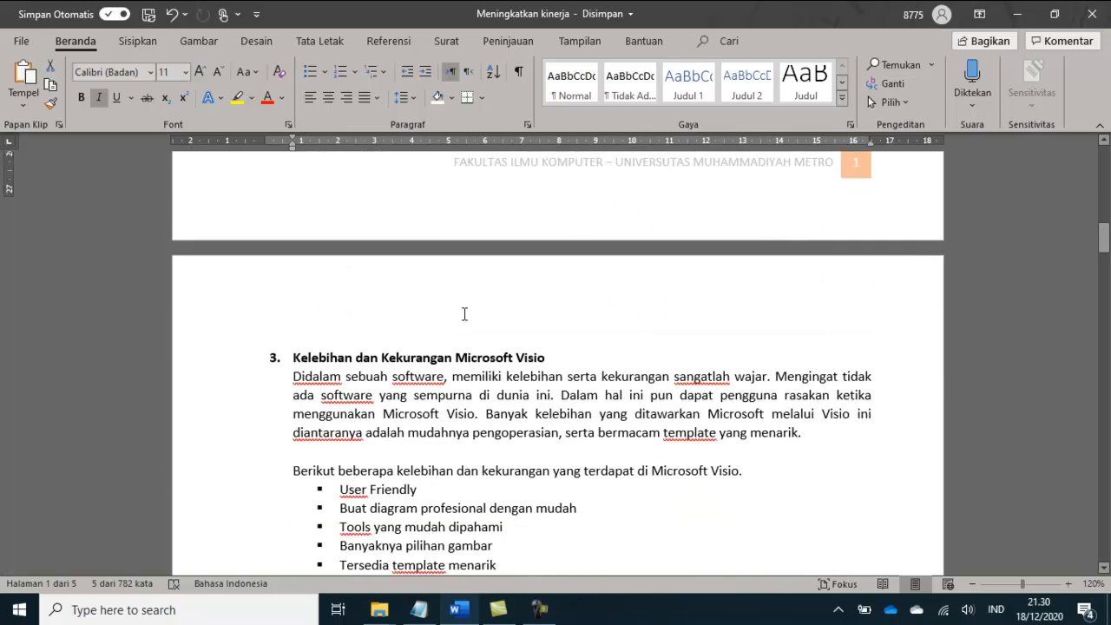
pyautogui.moveTo(322, 318); pyautogui.dragTo(547, 318)
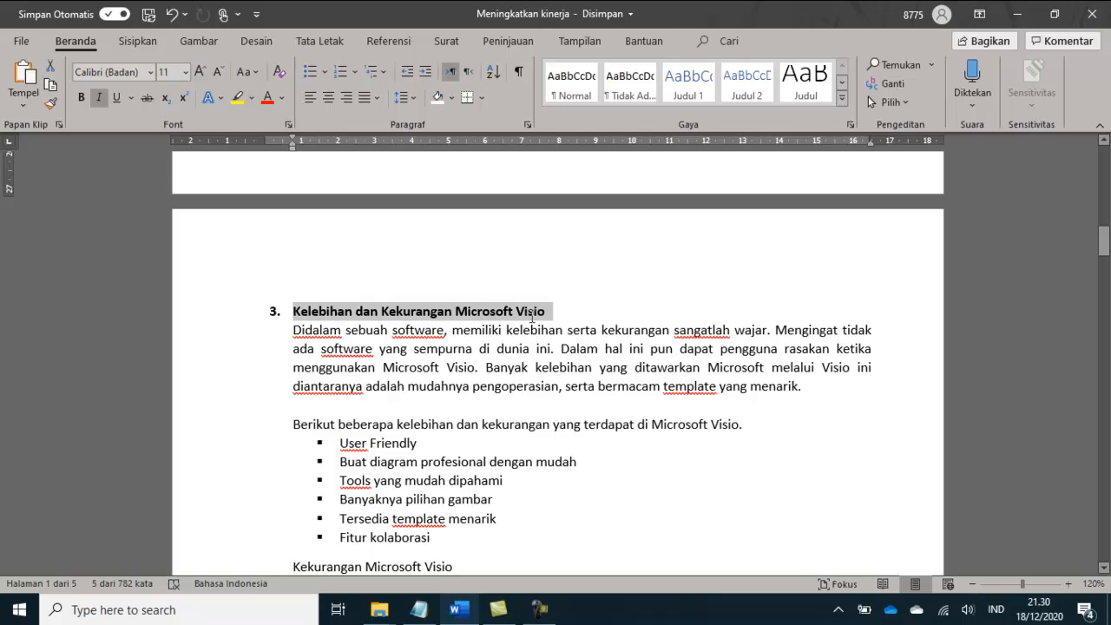
pyautogui.scroll(-1, 487, 396)
pyautogui.scroll(-2, 488, 396)
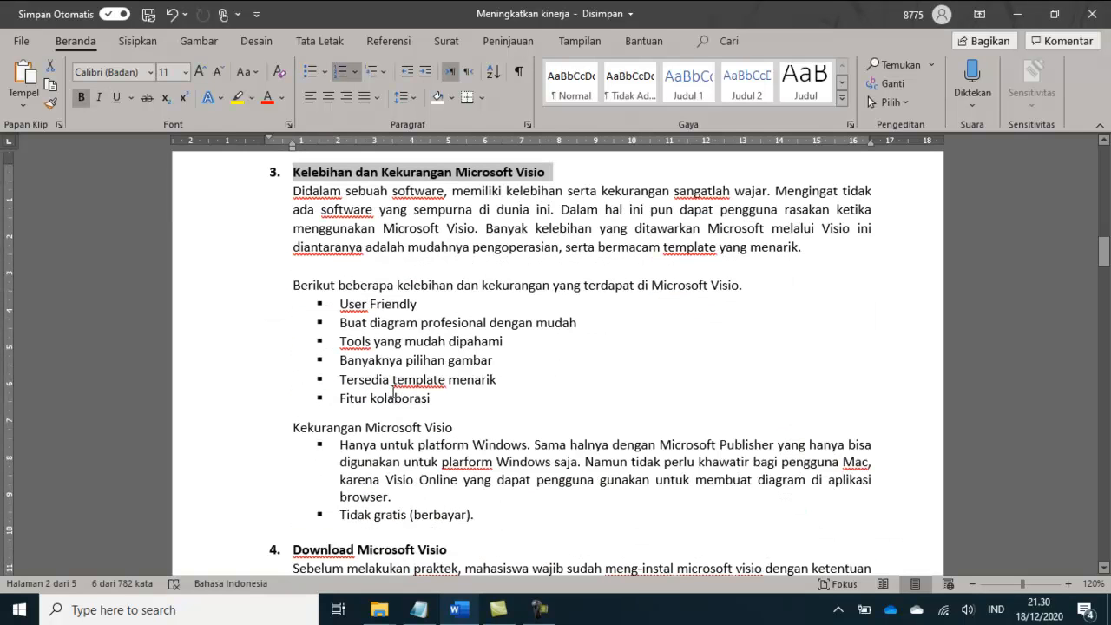
pyautogui.moveTo(351, 427); pyautogui.dragTo(417, 427)
pyautogui.moveTo(372, 515); pyautogui.dragTo(417, 515)
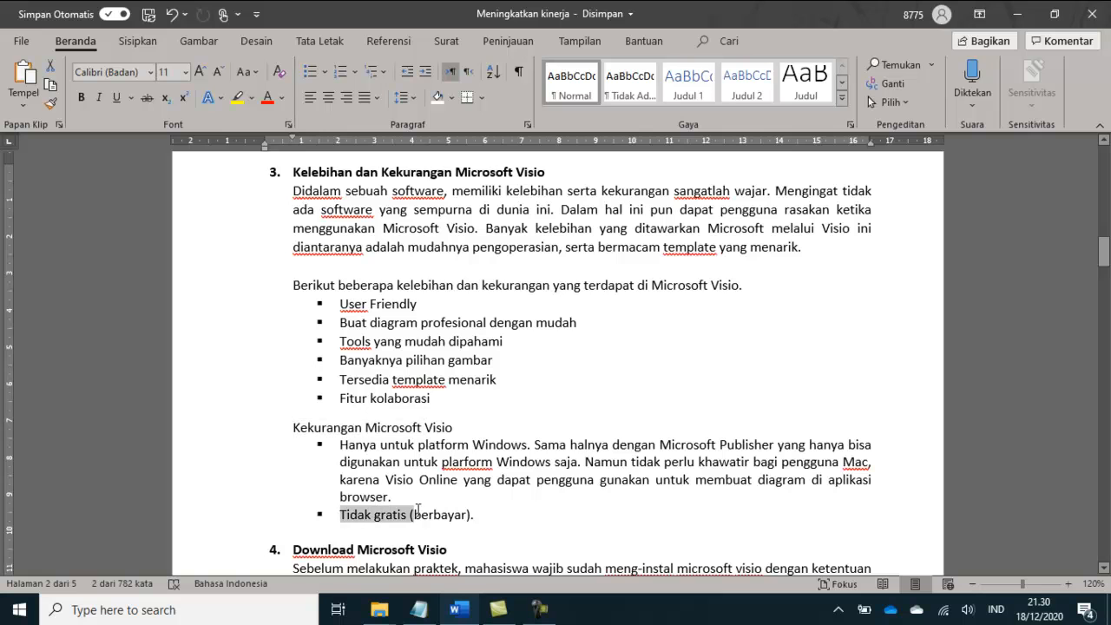
pyautogui.scroll(-2, 545, 453)
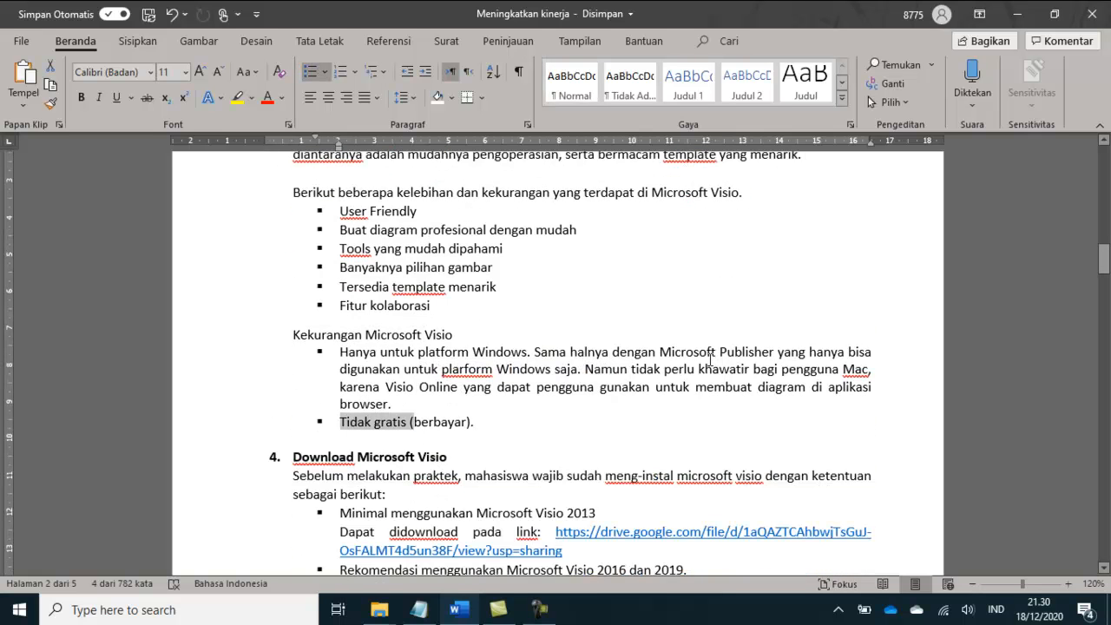
# Step: Examine the "Download Microsoft Visio" section for the download link and the minimum and recommended versions
pyautogui.scroll(-3, 686, 361)
pyautogui.moveTo(296, 323); pyautogui.dragTo(430, 328)
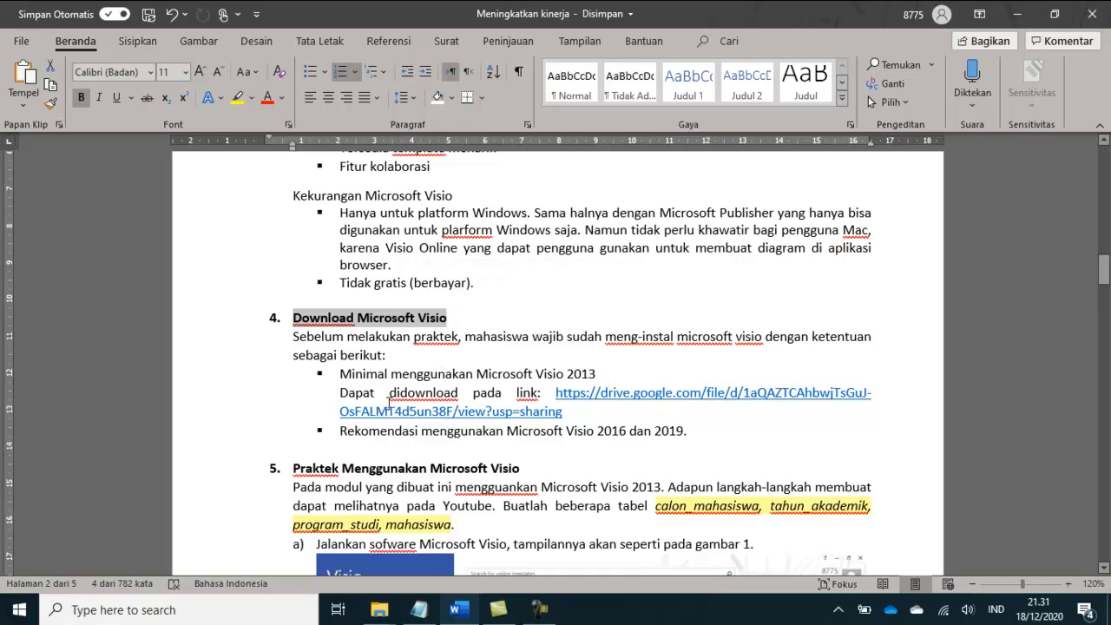
pyautogui.moveTo(555, 393); pyautogui.dragTo(565, 409)
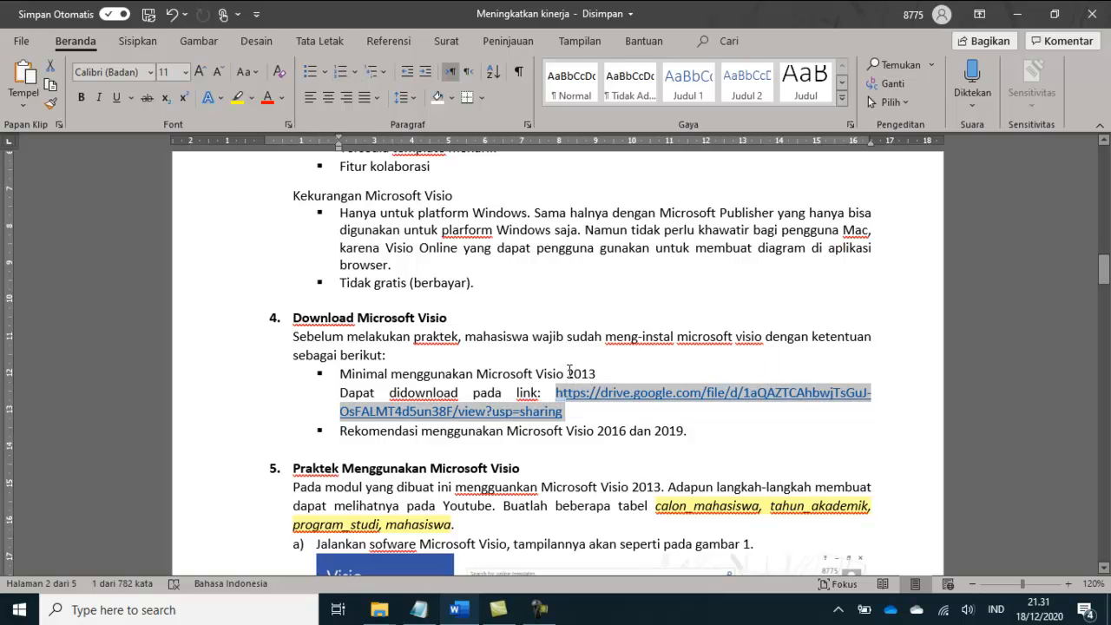
pyautogui.click(568, 374)
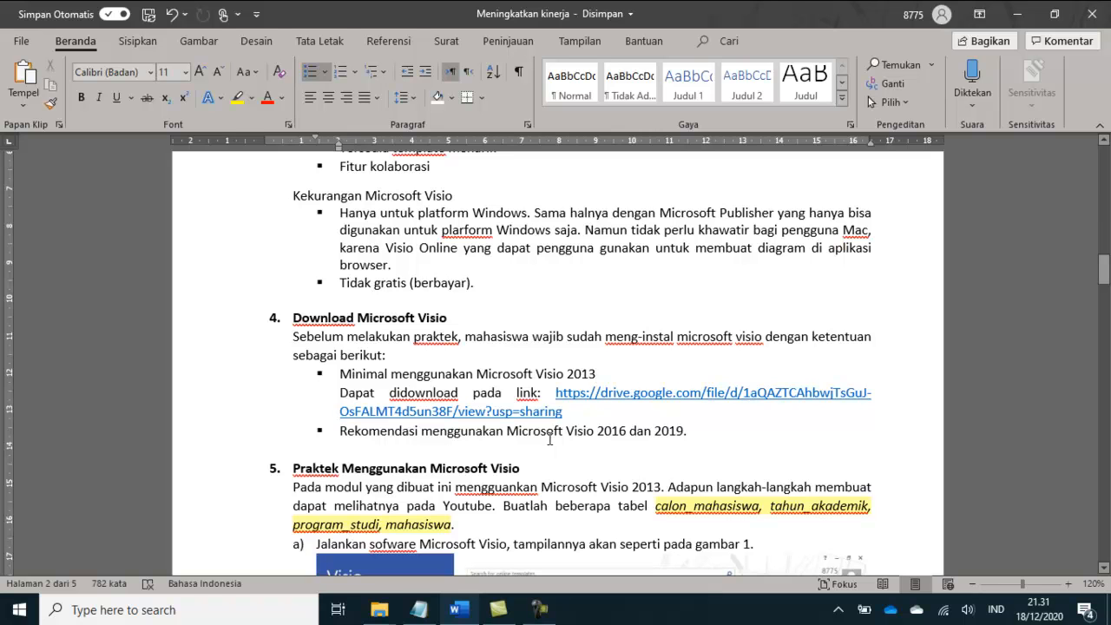
pyautogui.moveTo(567, 430); pyautogui.dragTo(686, 433)
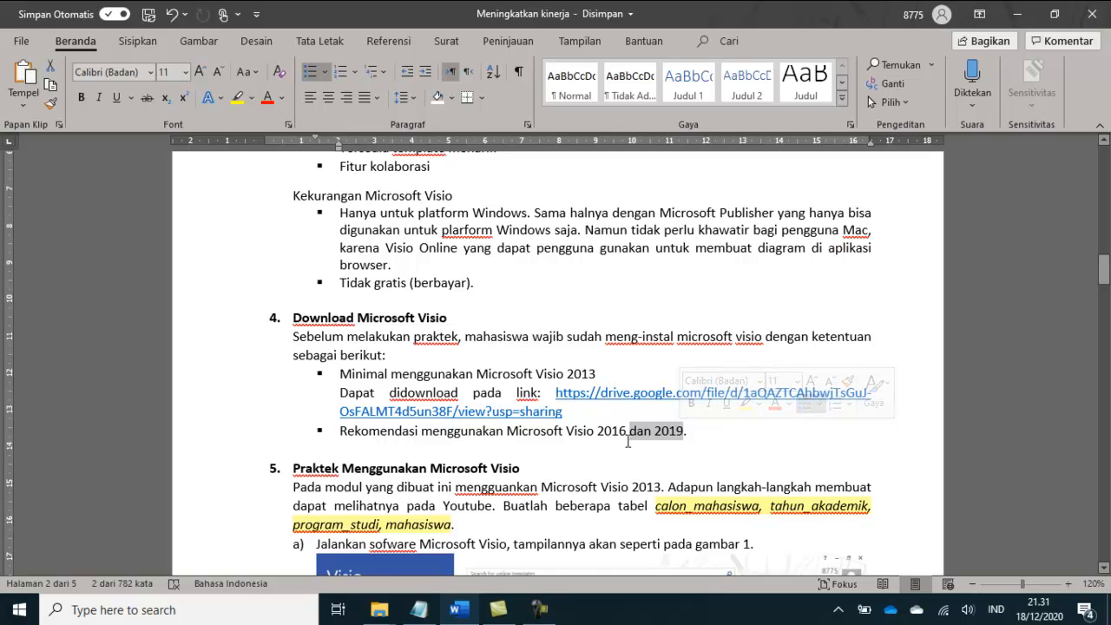
# Step: Examine the "Praktek Menggunakan Microsoft Visio" section for the names of the tables to create and the first instruction
pyautogui.scroll(-2, 628, 441)
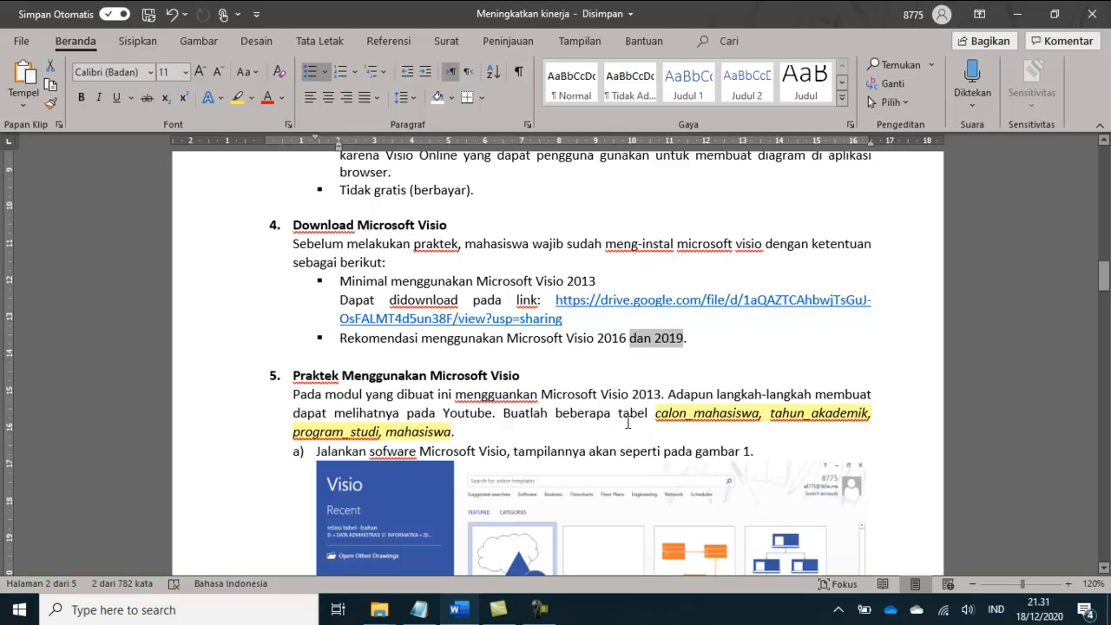
pyautogui.scroll(-1, 628, 423)
pyautogui.click(416, 349)
pyautogui.moveTo(295, 326); pyautogui.dragTo(501, 337)
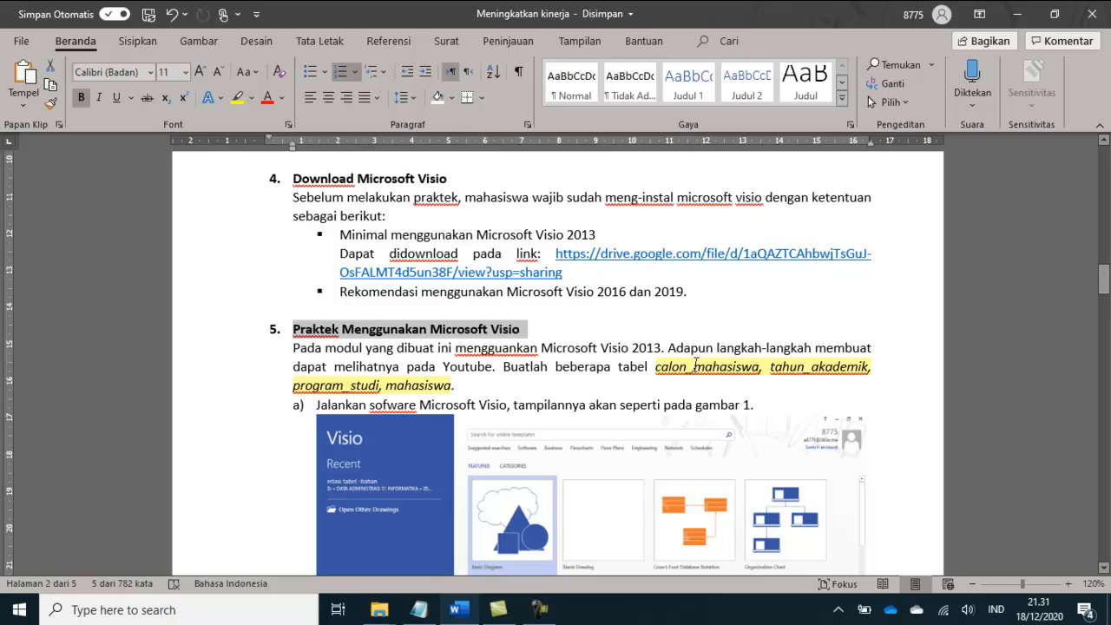
pyautogui.doubleClick(714, 369)
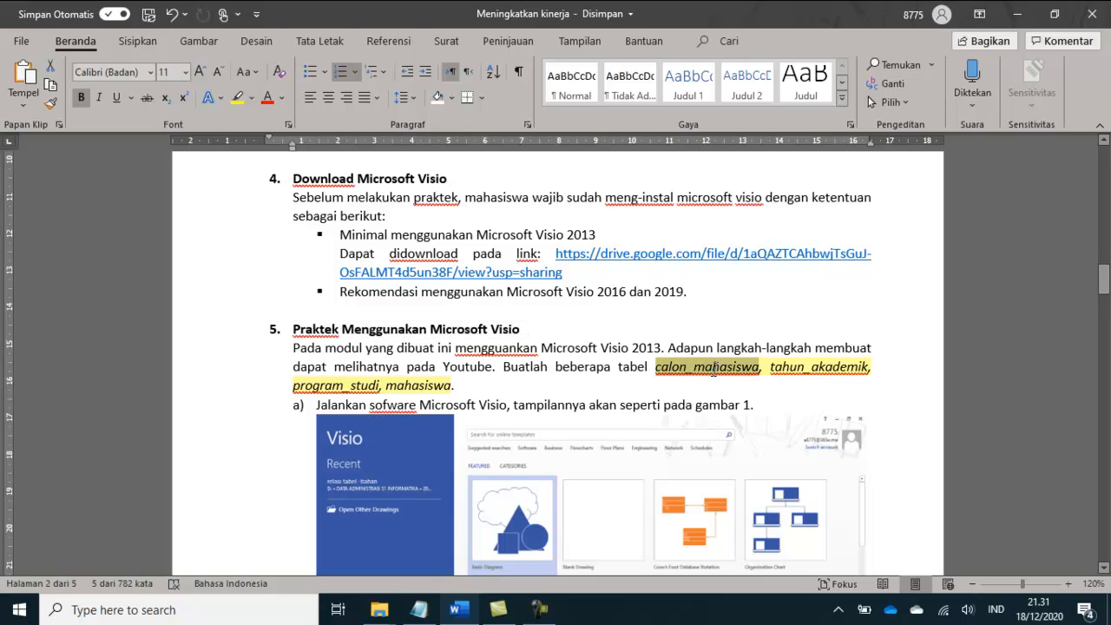
pyautogui.moveTo(769, 367); pyautogui.dragTo(860, 366)
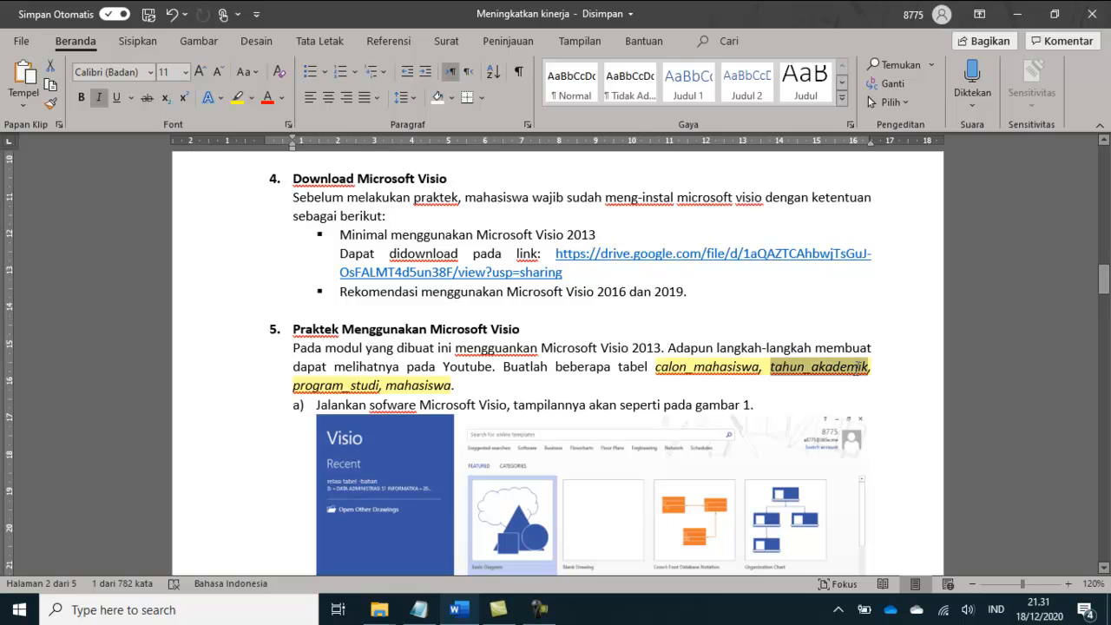
pyautogui.moveTo(292, 388); pyautogui.dragTo(453, 390)
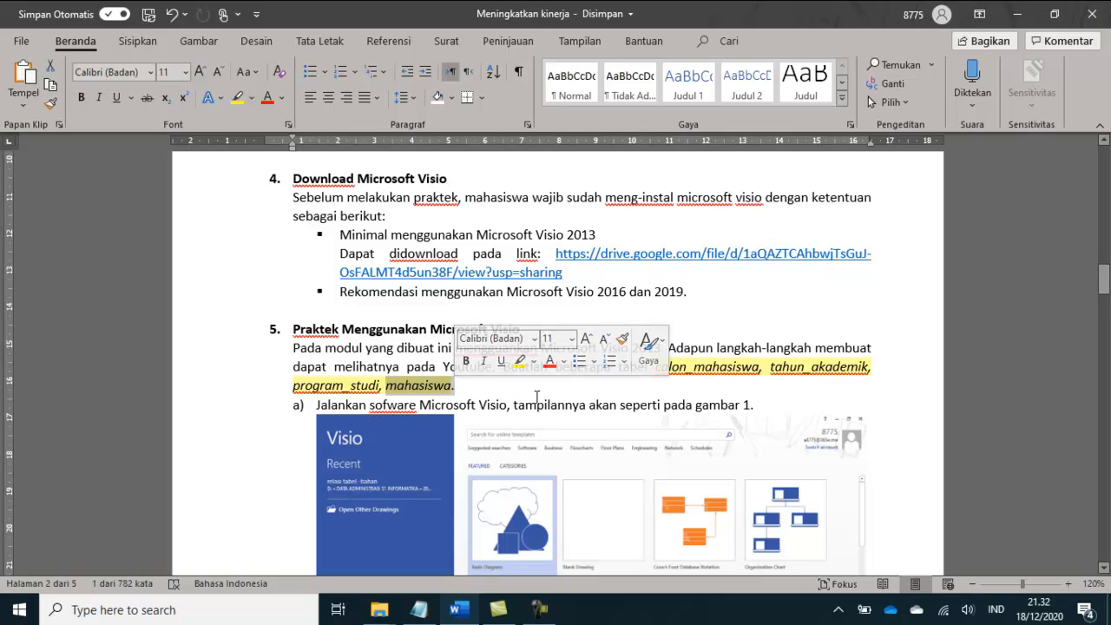
pyautogui.scroll(-2, 533, 401)
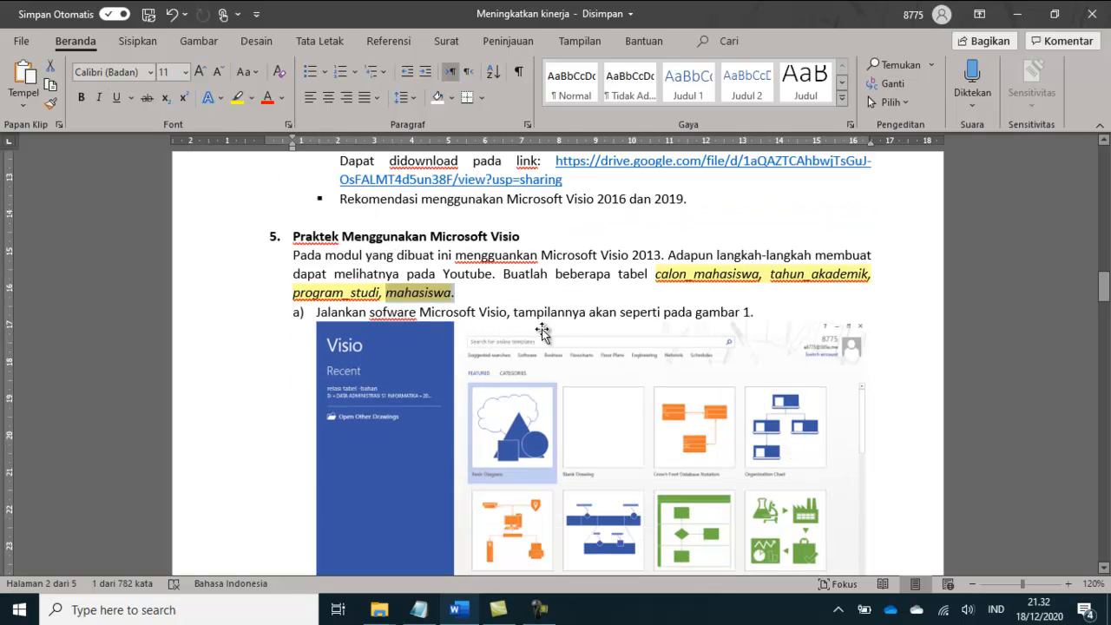
# Step: Search Windows for "visi" and launch Visio 2013
pyautogui.click(221, 618)
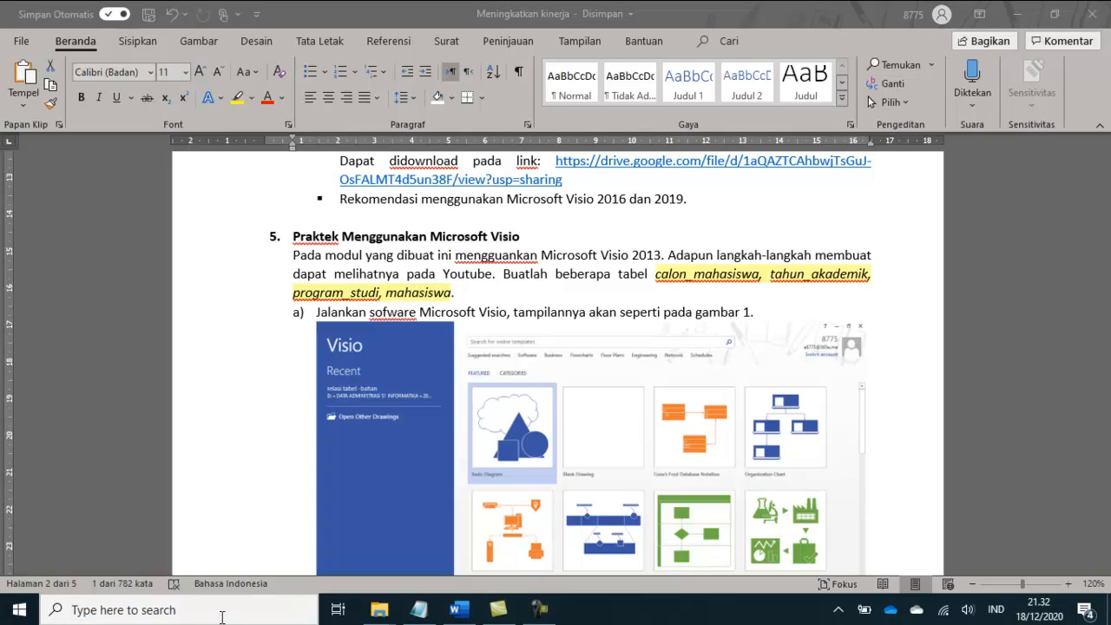
pyautogui.write('visi')
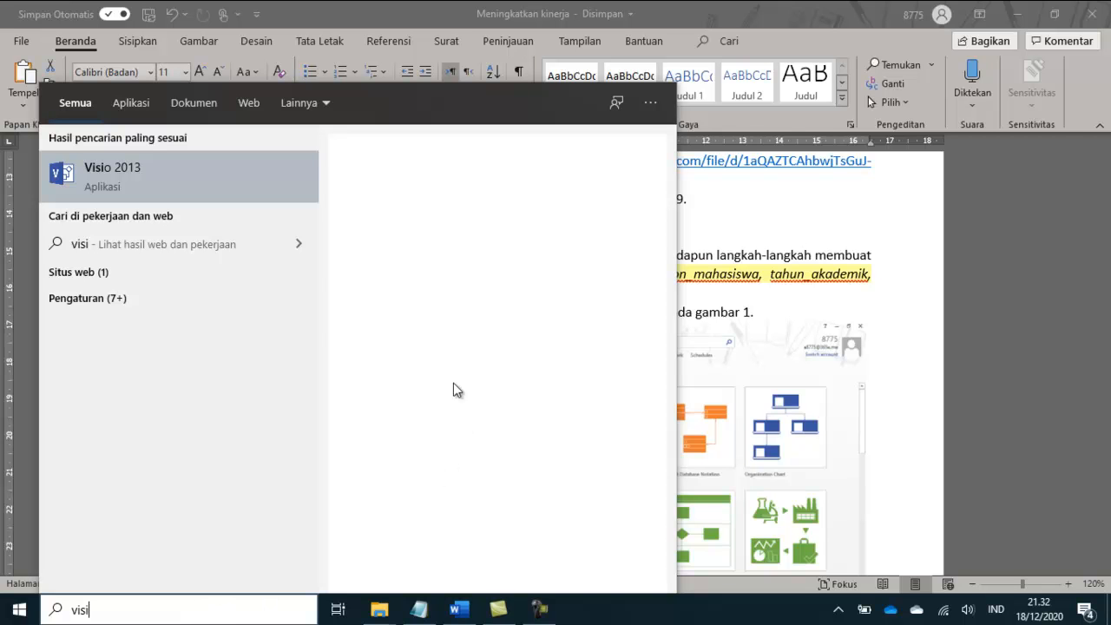
pyautogui.click(207, 185)
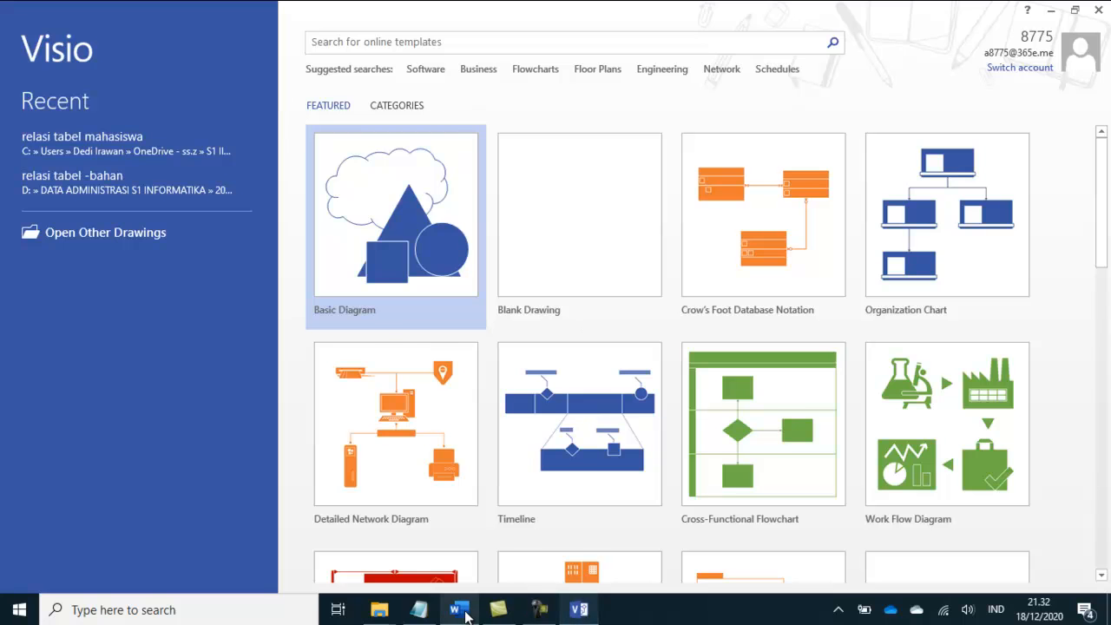
# Step: Check the template instruction in the Word module and create a Crow's Foot Database Notation drawing in Visio with Metric Units
pyautogui.click(459, 609)
pyautogui.scroll(-3, 621, 461)
pyautogui.scroll(-8, 621, 460)
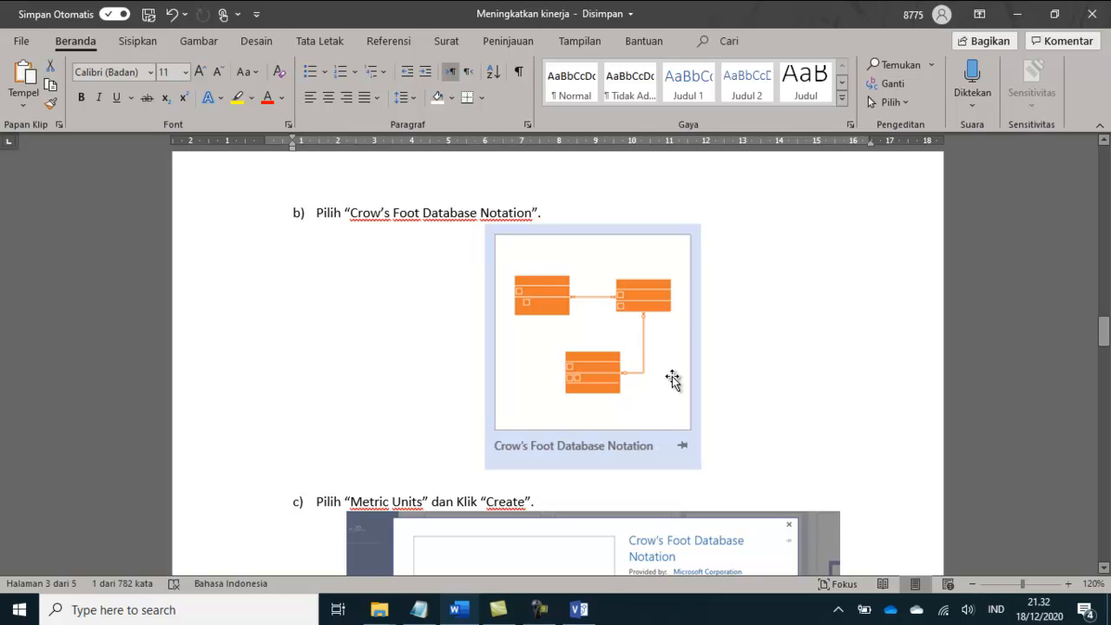
pyautogui.click(579, 609)
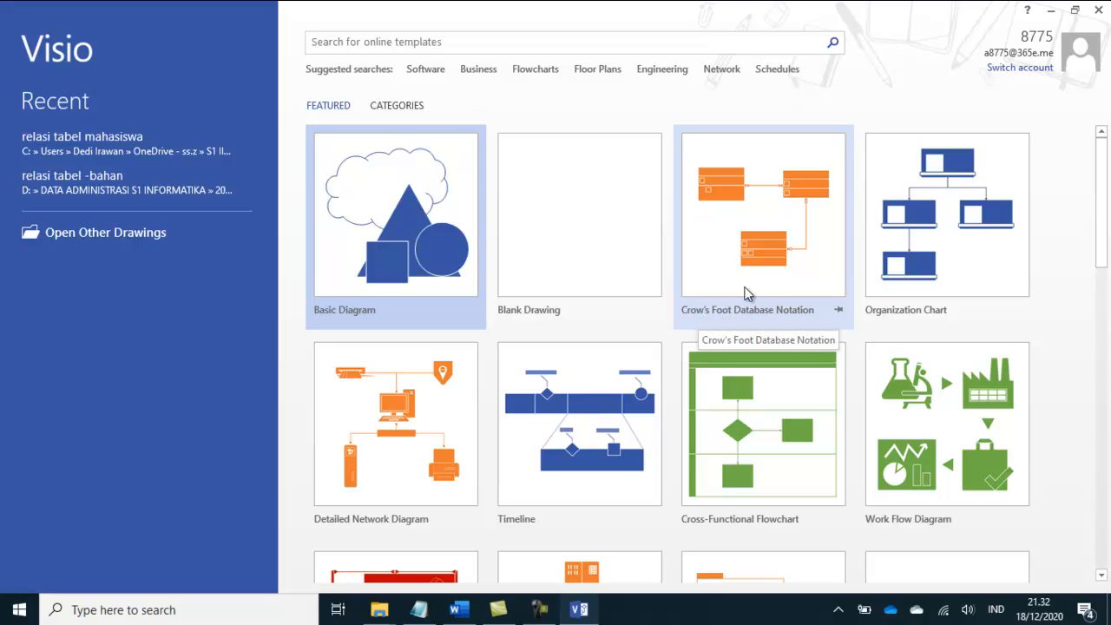
pyautogui.click(767, 220)
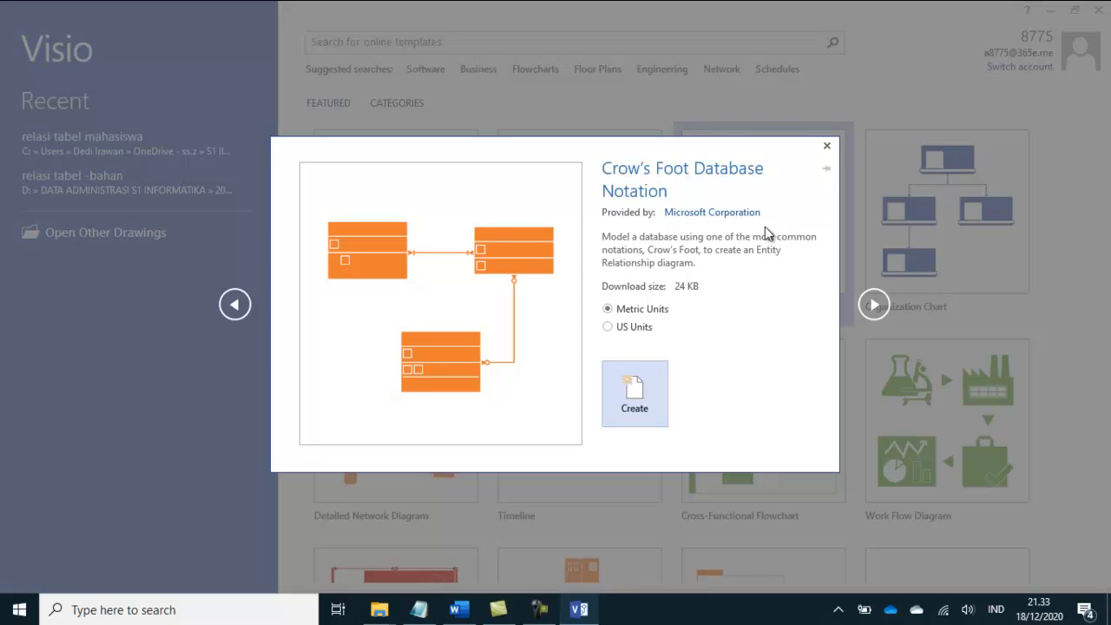
pyautogui.click(635, 406)
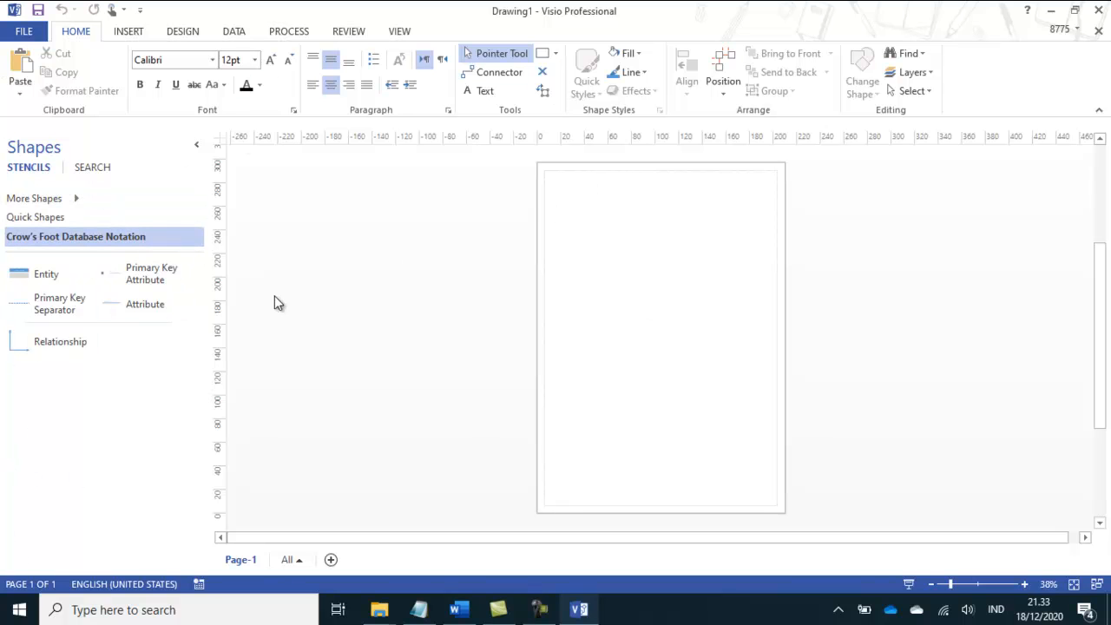
# Step: Check the table field lists in the Word module and place an Entity shape in the upper-left part of the Visio page
pyautogui.click(454, 612)
pyautogui.scroll(-10, 547, 519)
pyautogui.scroll(-10, 546, 519)
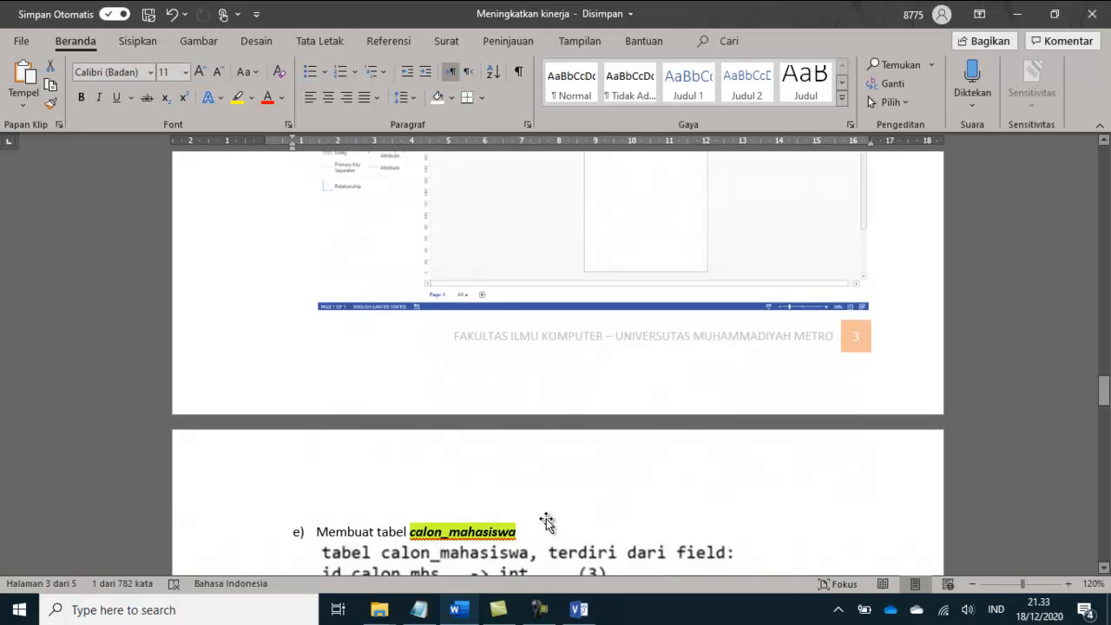
pyautogui.scroll(1, 546, 518)
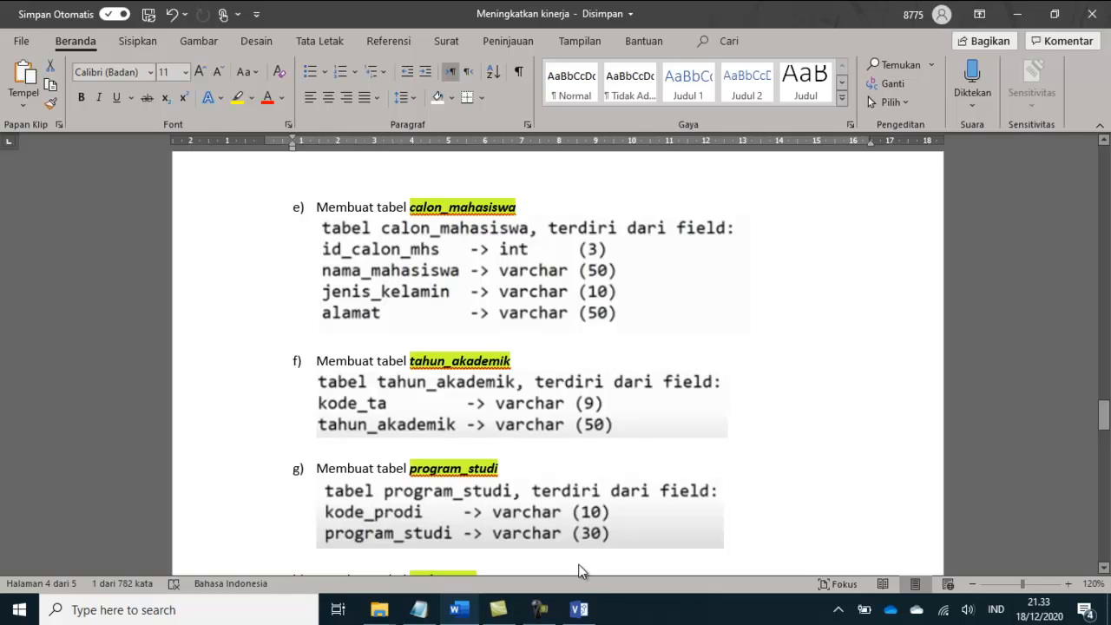
pyautogui.click(579, 610)
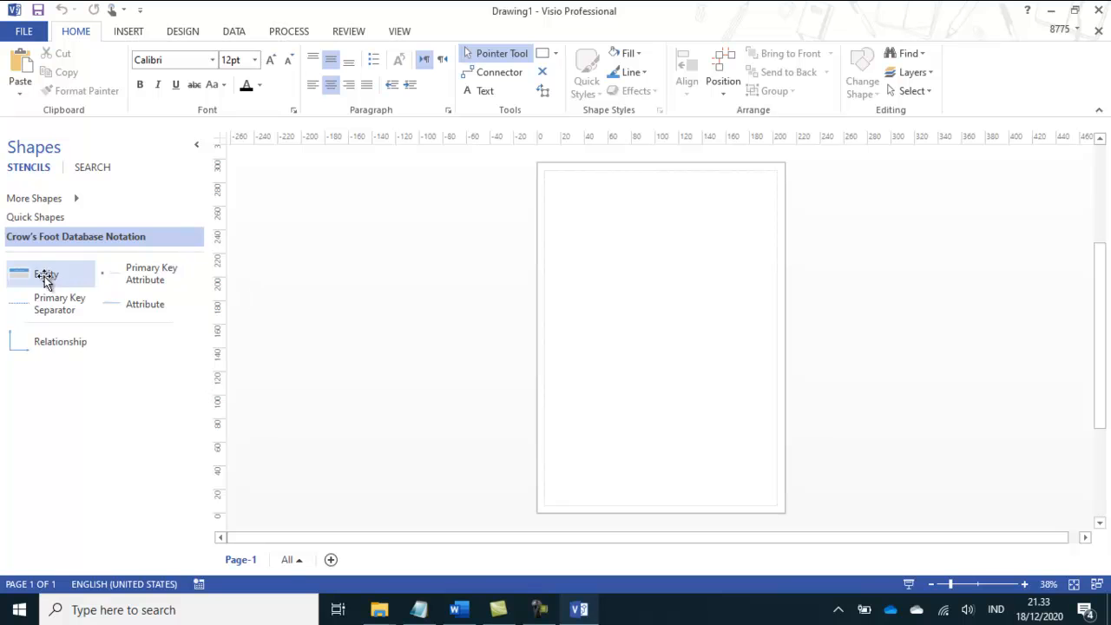
pyautogui.moveTo(31, 274); pyautogui.dragTo(606, 269)
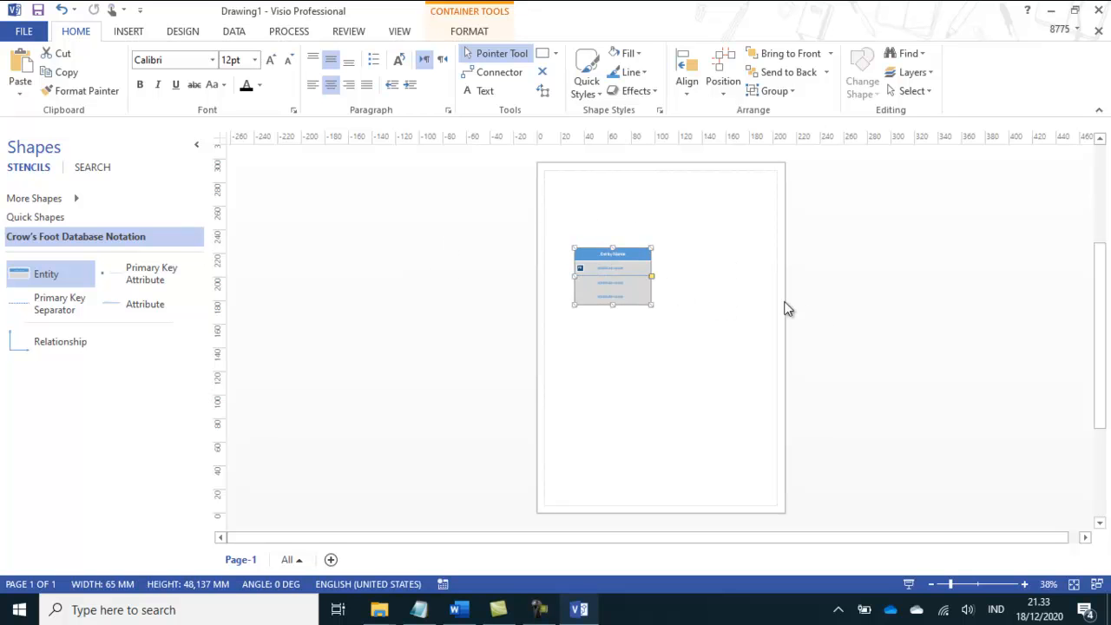
# Step: Change the page orientation to landscape and move the entity up into the page's upper-left area
pyautogui.click(184, 28)
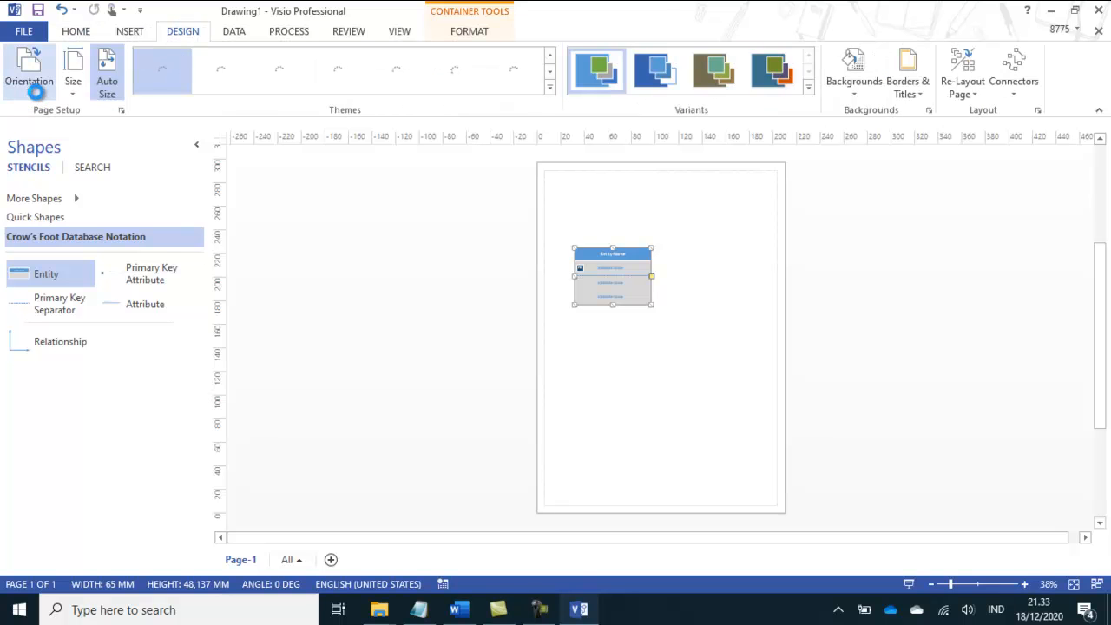
pyautogui.click(35, 87)
pyautogui.click(44, 123)
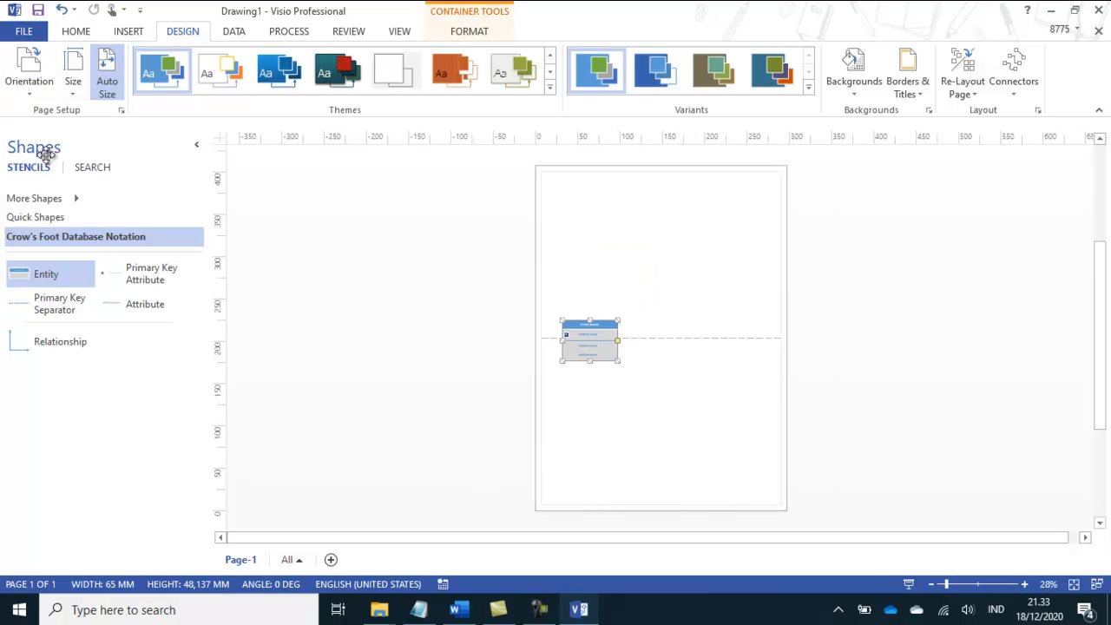
pyautogui.moveTo(590, 307); pyautogui.dragTo(589, 214)
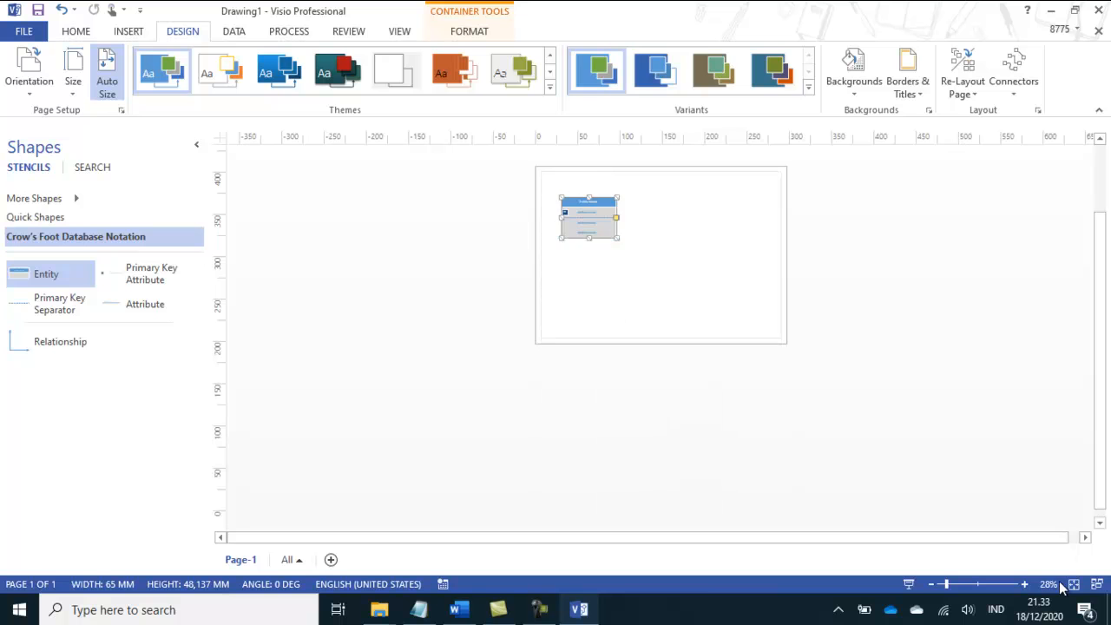
# Step: Check the first table's name in the Word module and name the entity calon_mahasiswa in Visio
pyautogui.click(1025, 584)
pyautogui.click(1025, 585)
pyautogui.click(1025, 585)
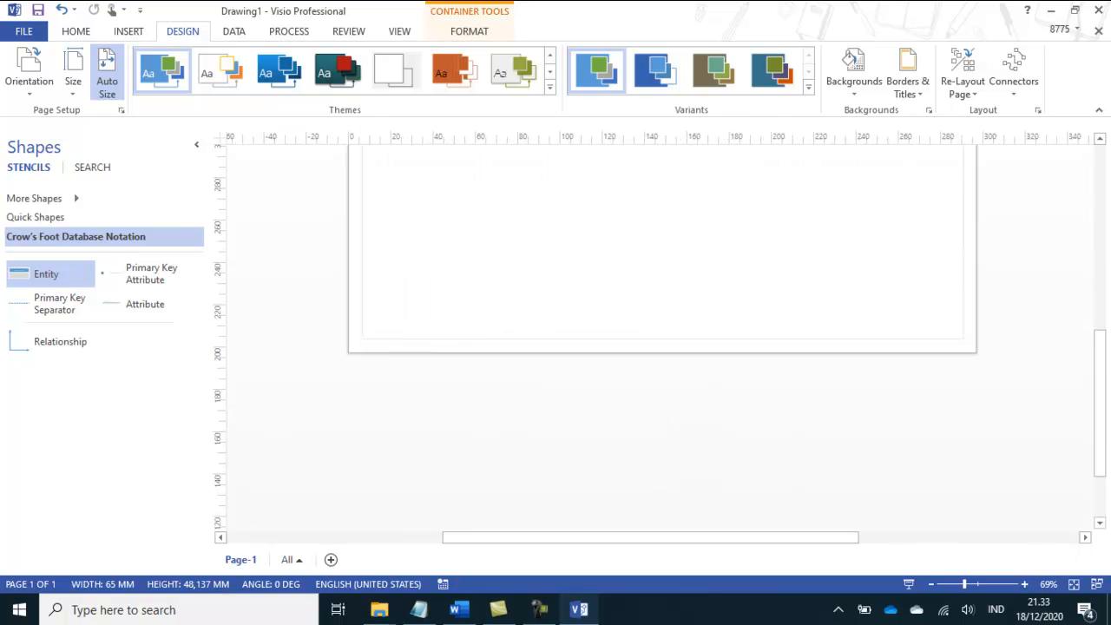
pyautogui.moveTo(1096, 425); pyautogui.dragTo(1103, 313)
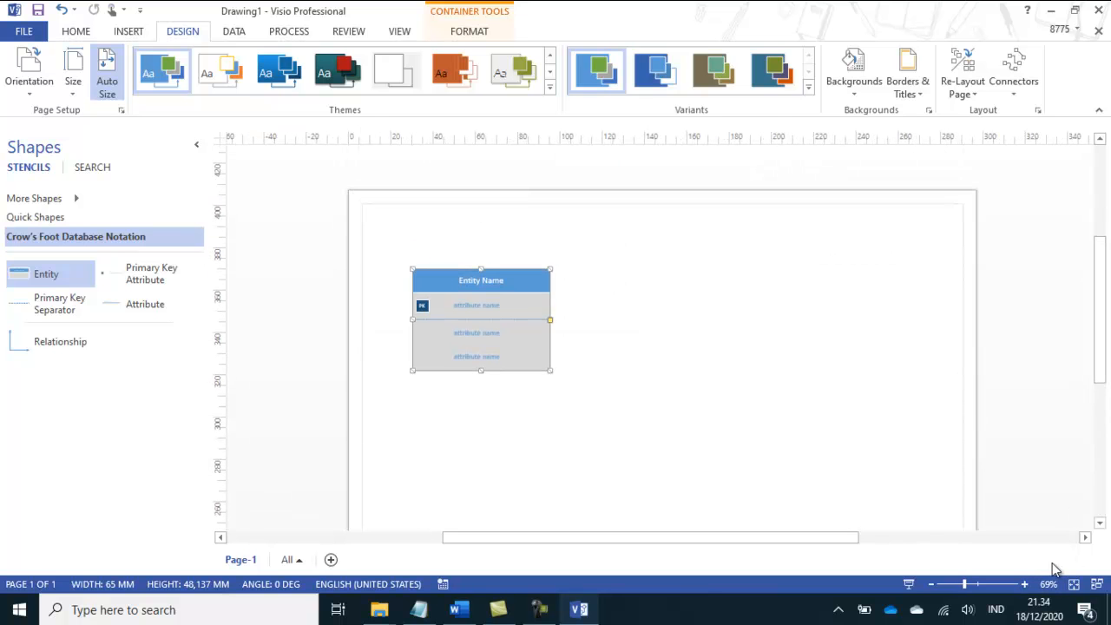
pyautogui.click(1025, 585)
pyautogui.click(1025, 584)
pyautogui.click(1025, 584)
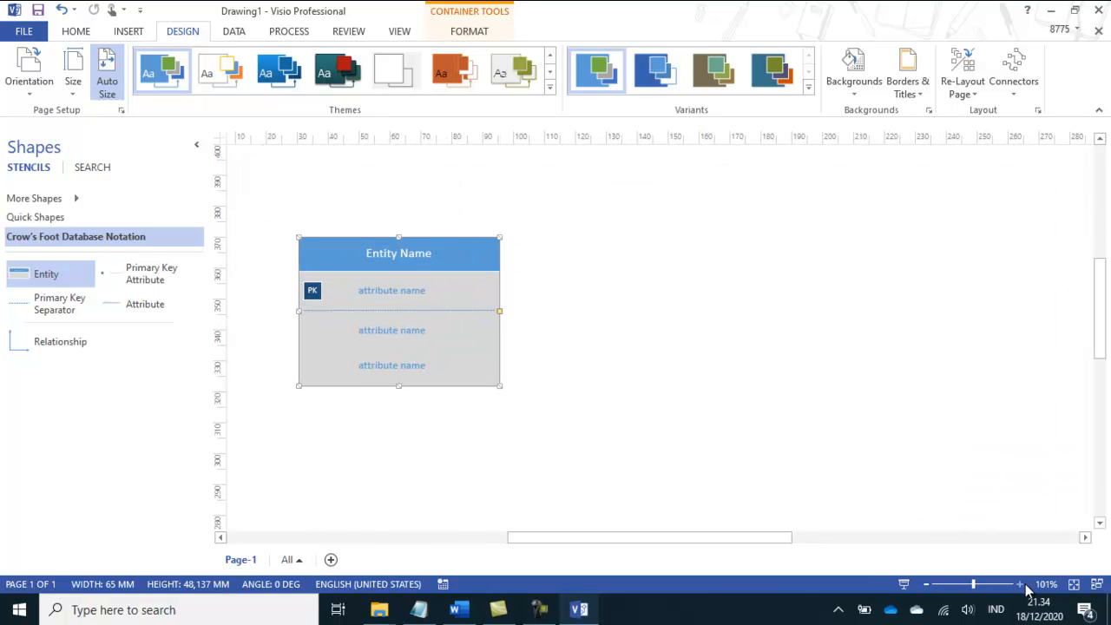
pyautogui.moveTo(775, 544); pyautogui.dragTo(756, 538)
pyautogui.moveTo(1103, 318); pyautogui.dragTo(1104, 306)
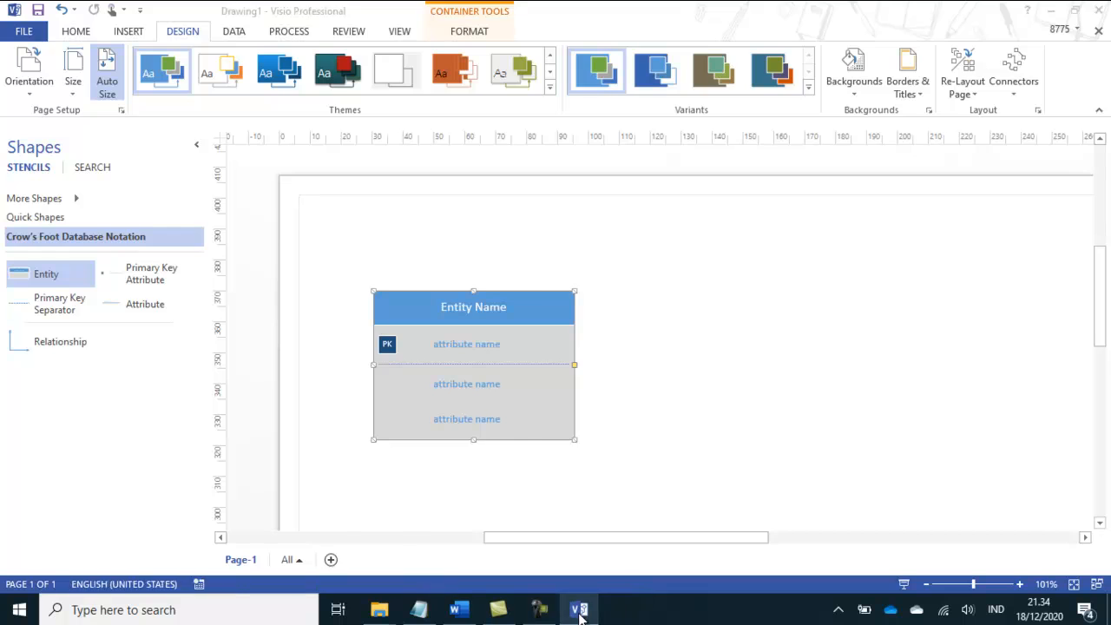
pyautogui.click(579, 611)
pyautogui.click(579, 612)
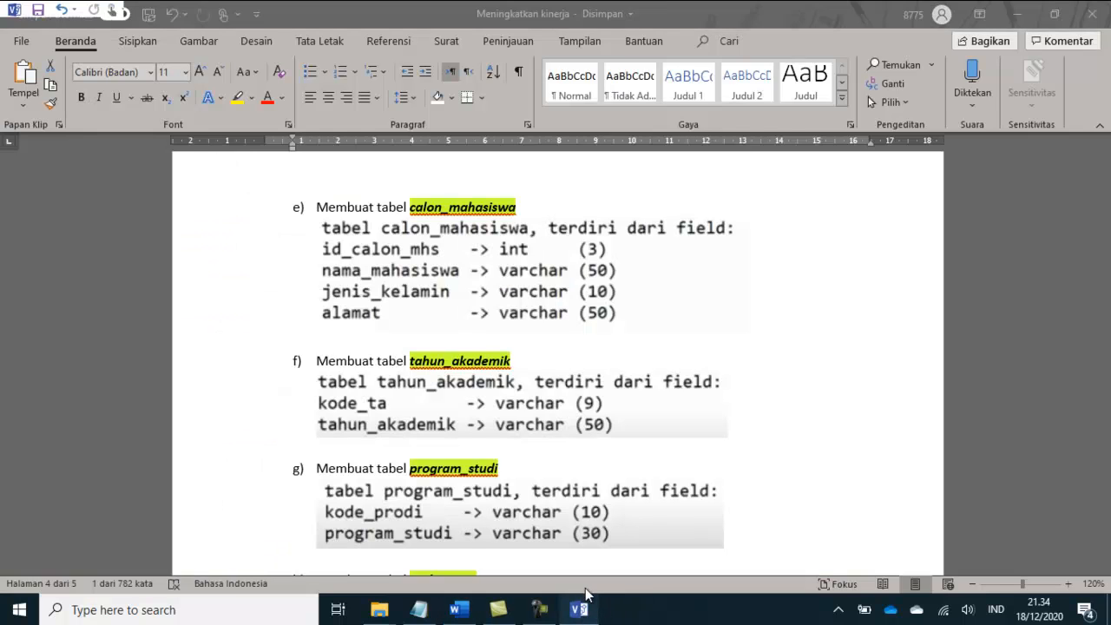
pyautogui.doubleClick(467, 309)
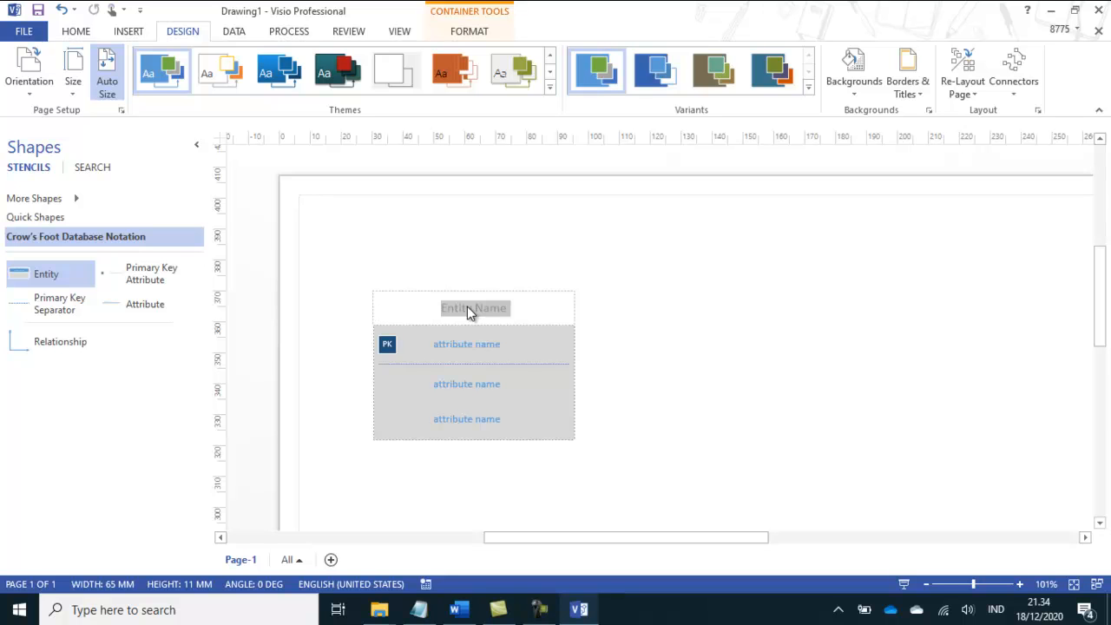
pyautogui.write('calon_')
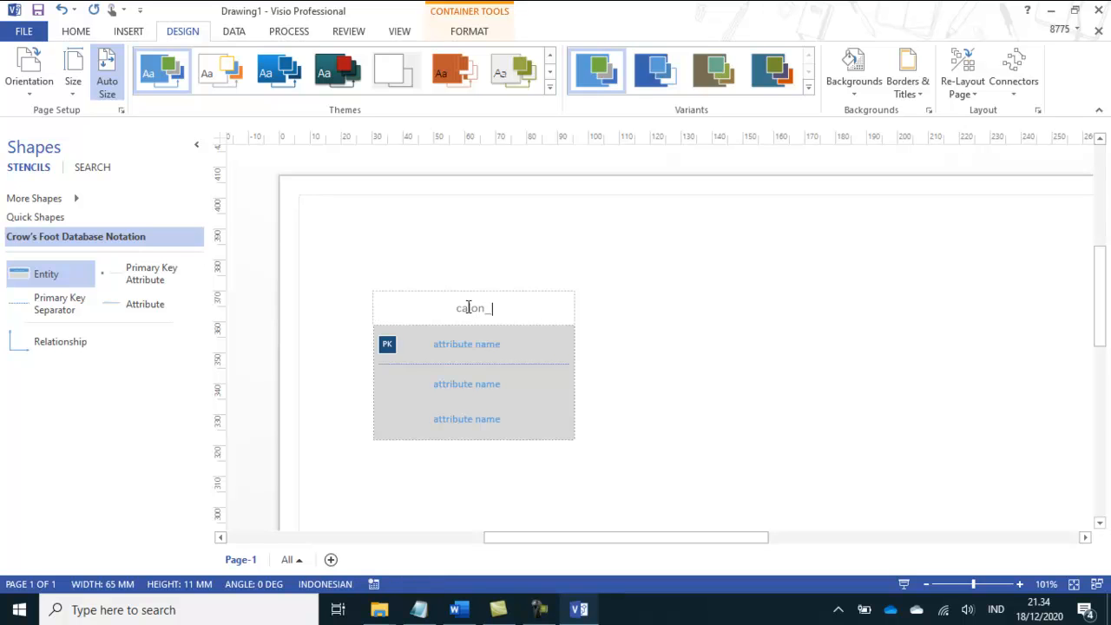
pyautogui.write('mahasiswa')
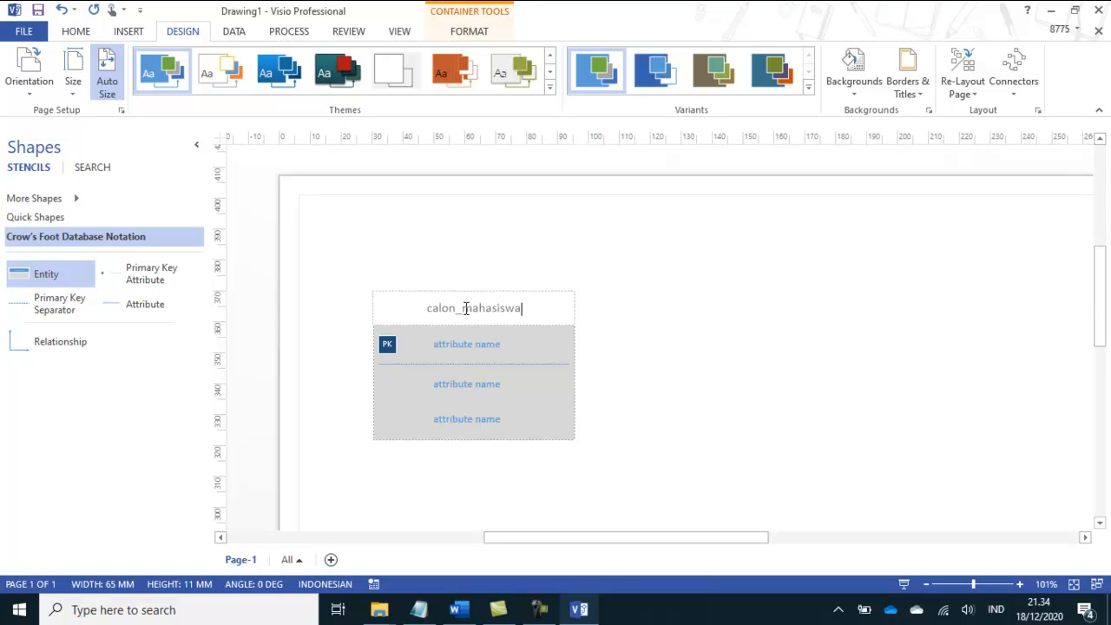
# Step: Following the Word field list, name the calon_mahasiswa primary key attribute id_calon_mhs and the attribute below it nama_mahasiswa in Visio
pyautogui.click(580, 611)
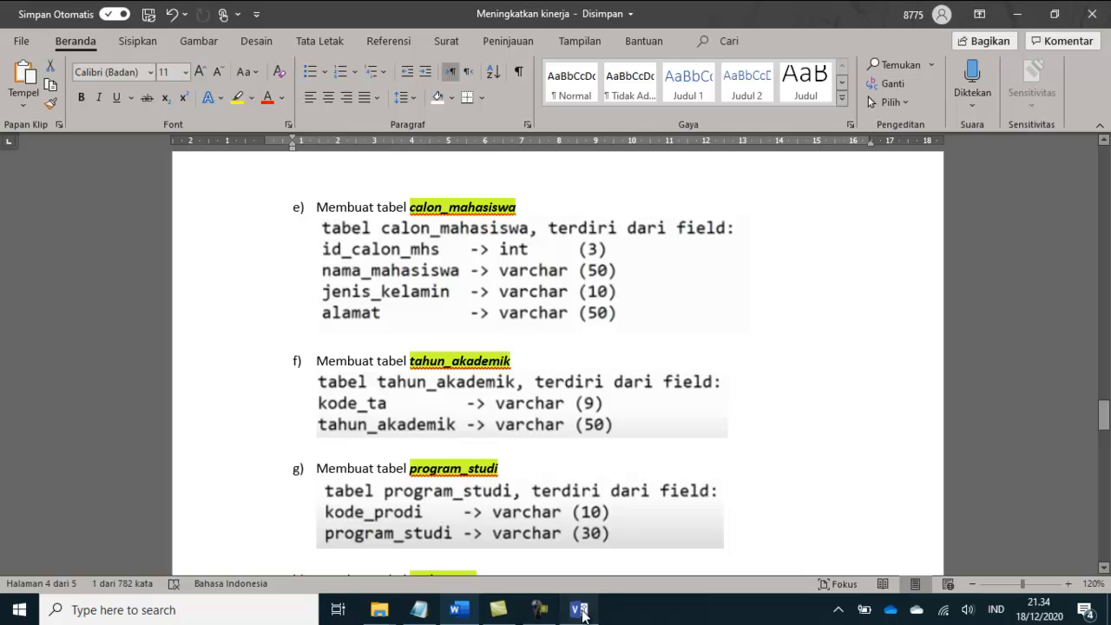
pyautogui.click(582, 611)
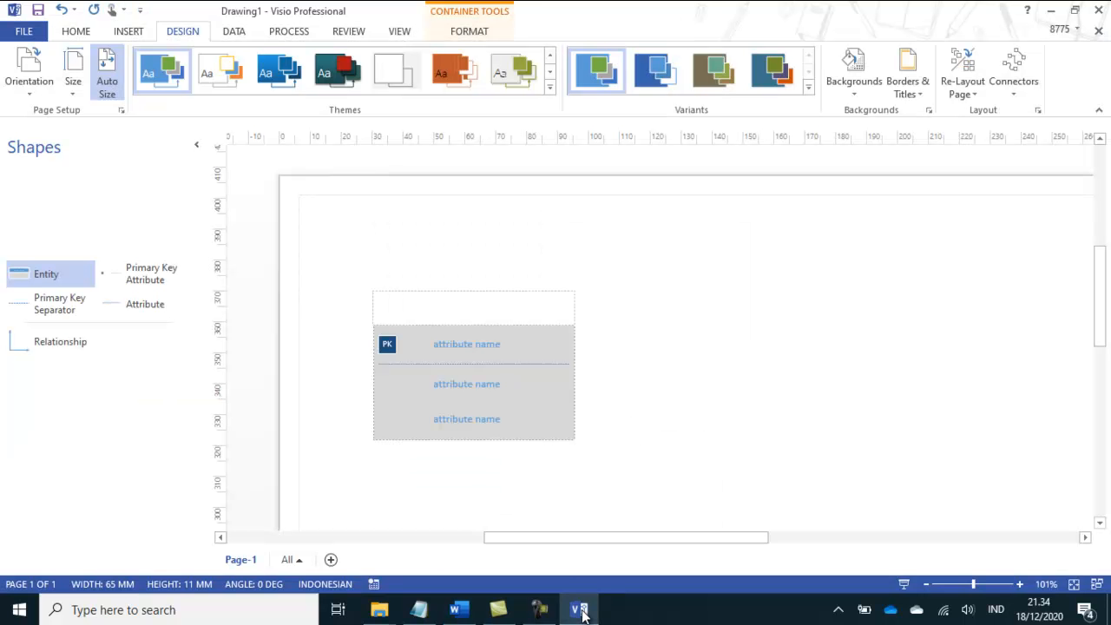
pyautogui.doubleClick(481, 347)
pyautogui.write('id_ca')
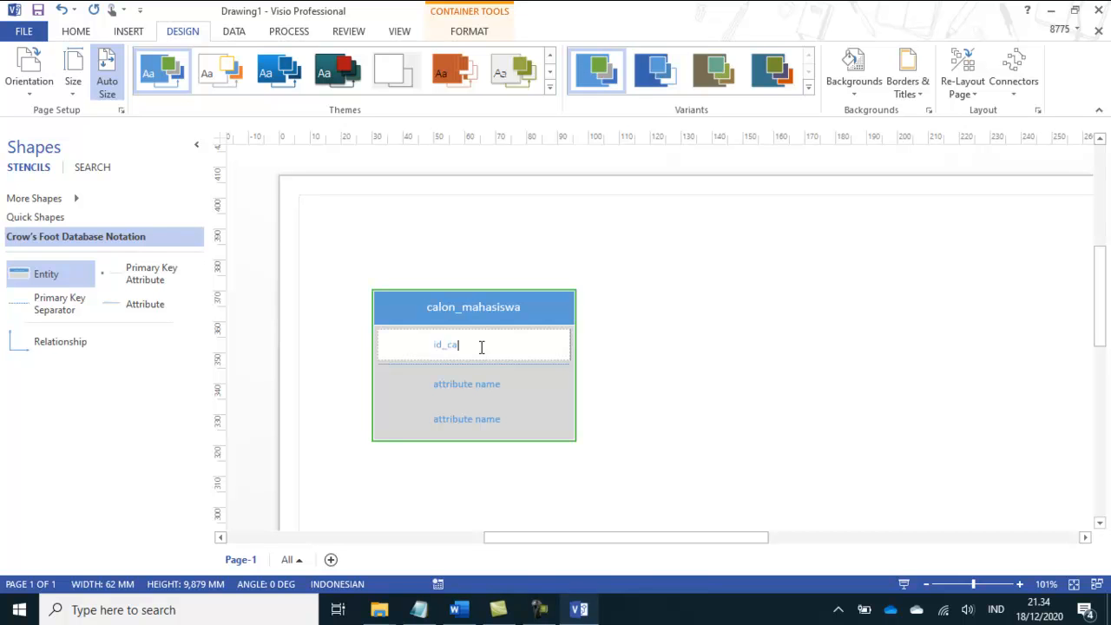
pyautogui.write('lon_mhs')
pyautogui.click(580, 611)
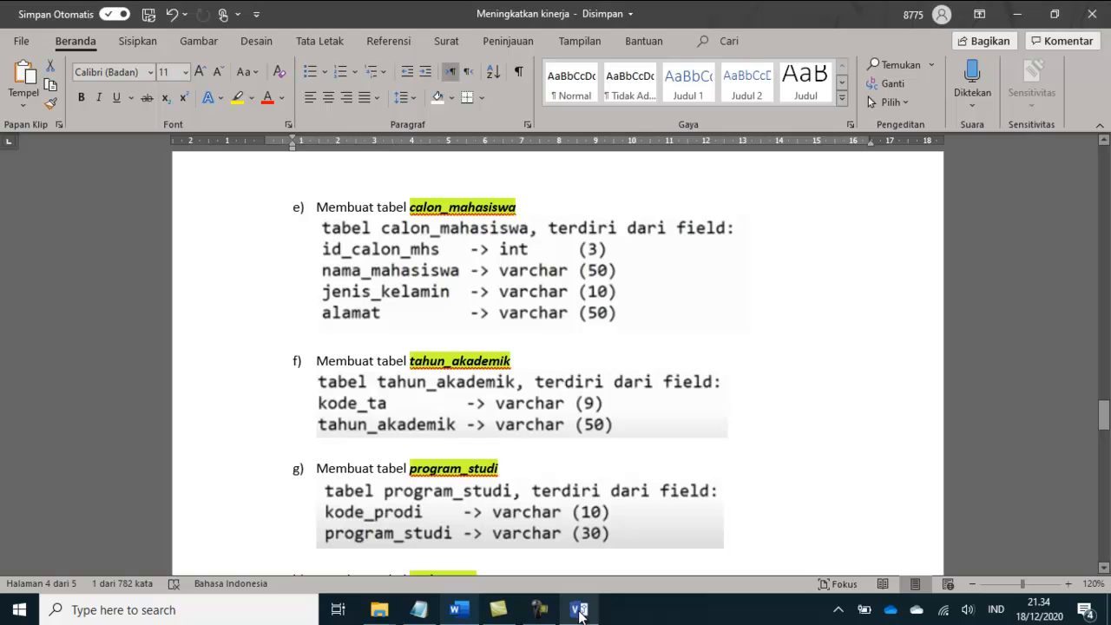
pyautogui.click(580, 611)
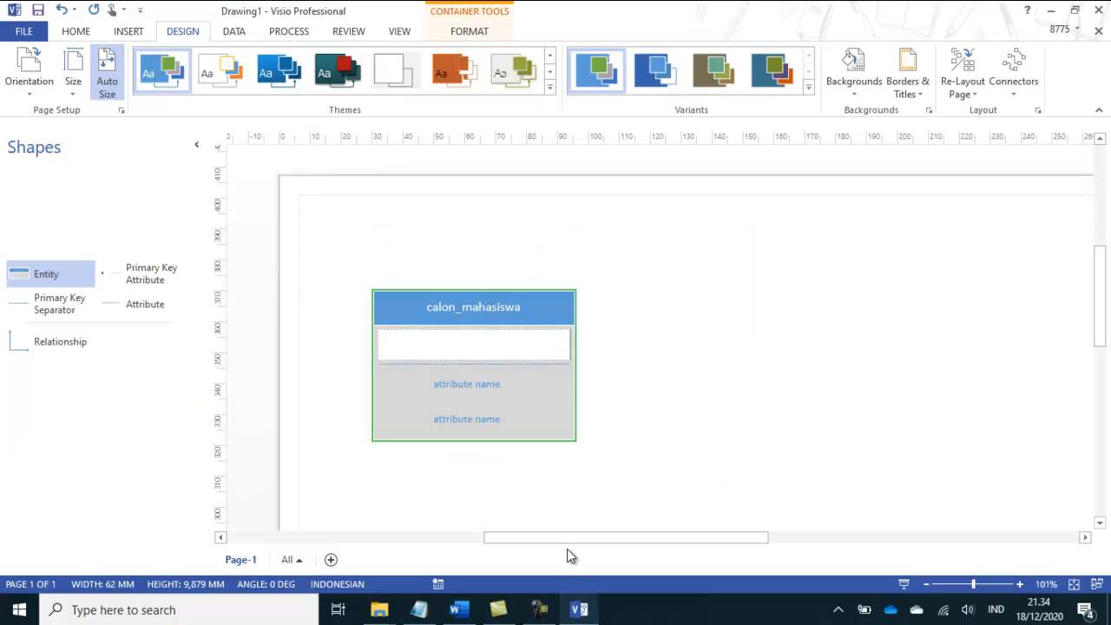
pyautogui.doubleClick(462, 388)
pyautogui.write('nama_mahasiswa')
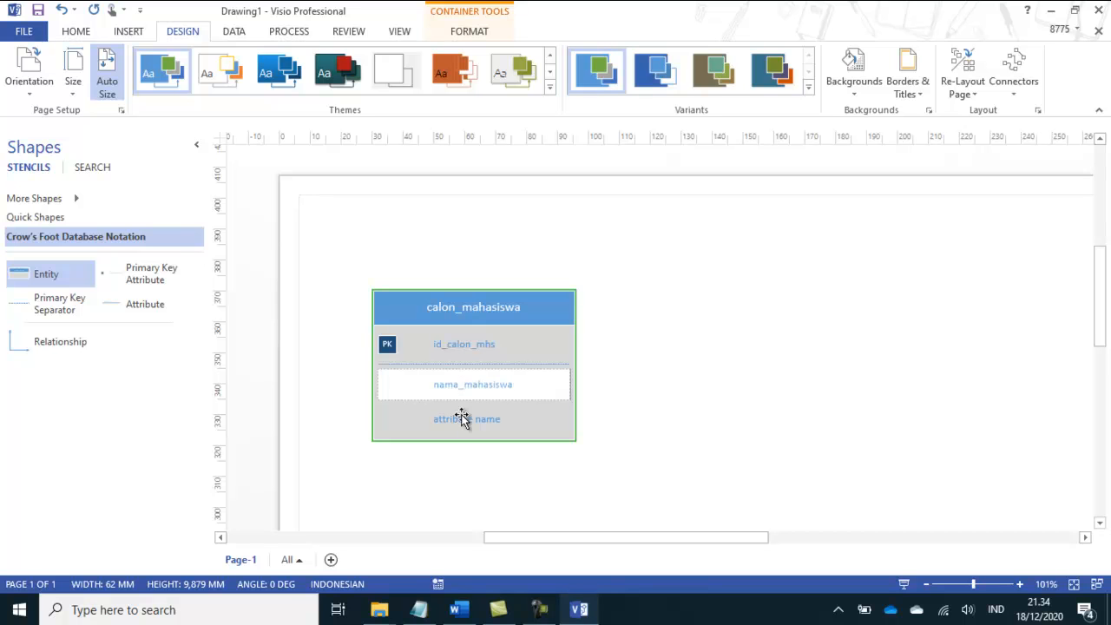
# Step: Name the last attribute of the calon_mahasiswa entity jenis_kelamin
pyautogui.doubleClick(463, 421)
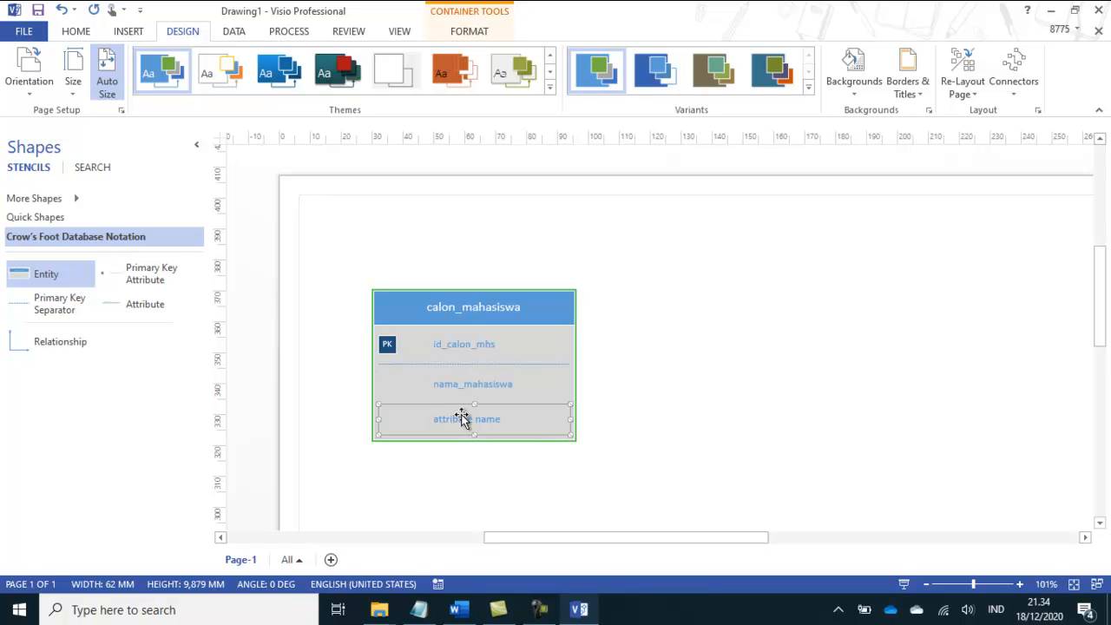
pyautogui.write('jenis')
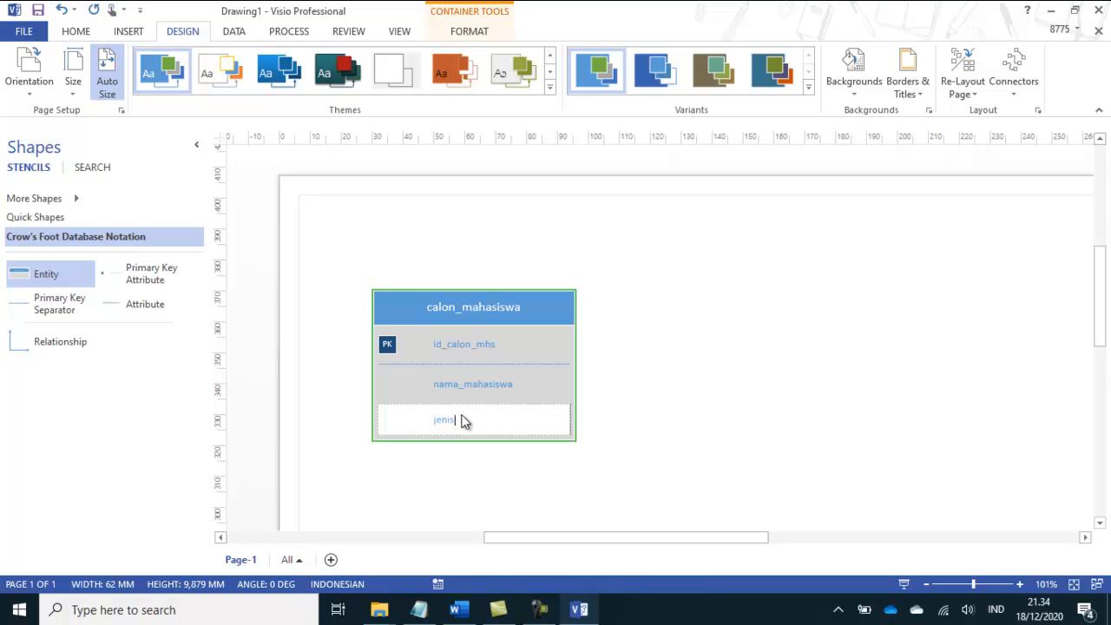
pyautogui.write('_kelamin')
pyautogui.click(634, 433)
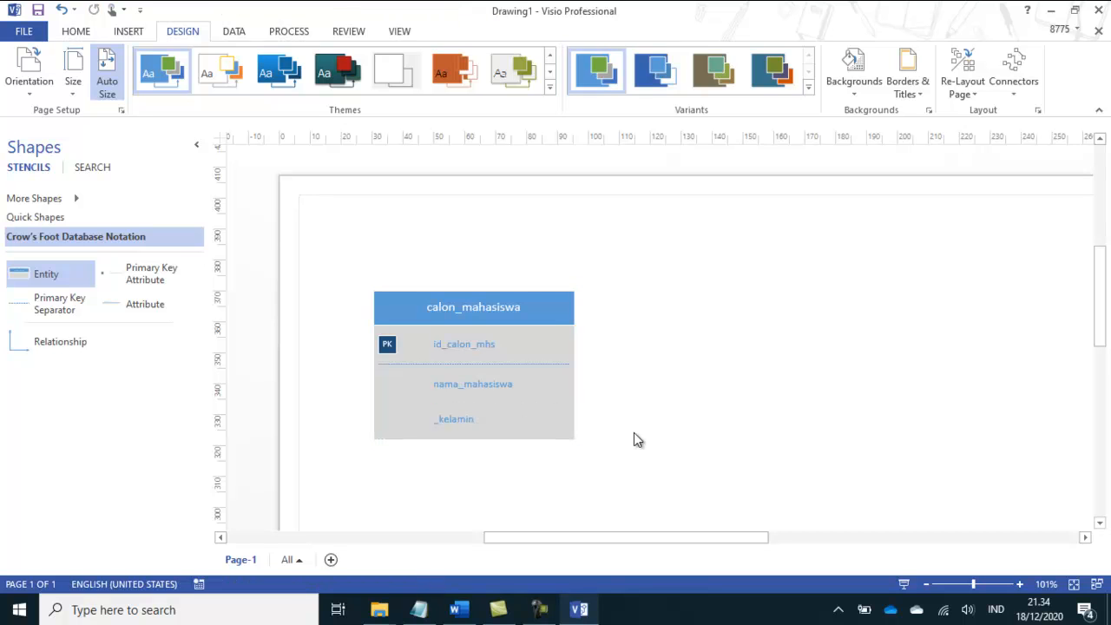
pyautogui.doubleClick(458, 420)
pyautogui.write('jen')
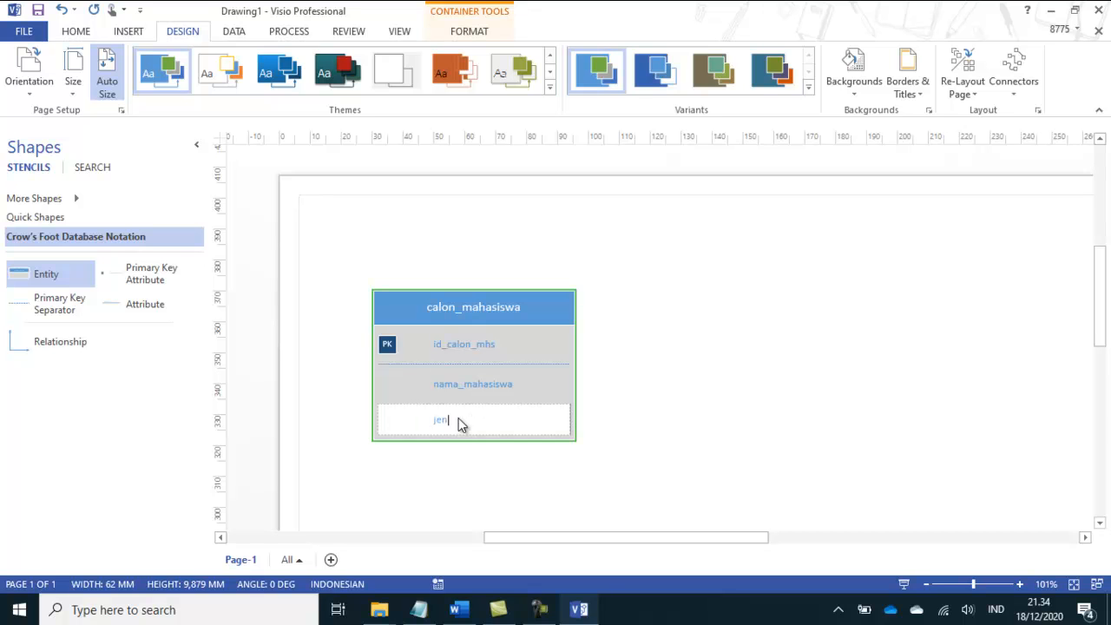
pyautogui.write('is_kelamin')
pyautogui.click(615, 432)
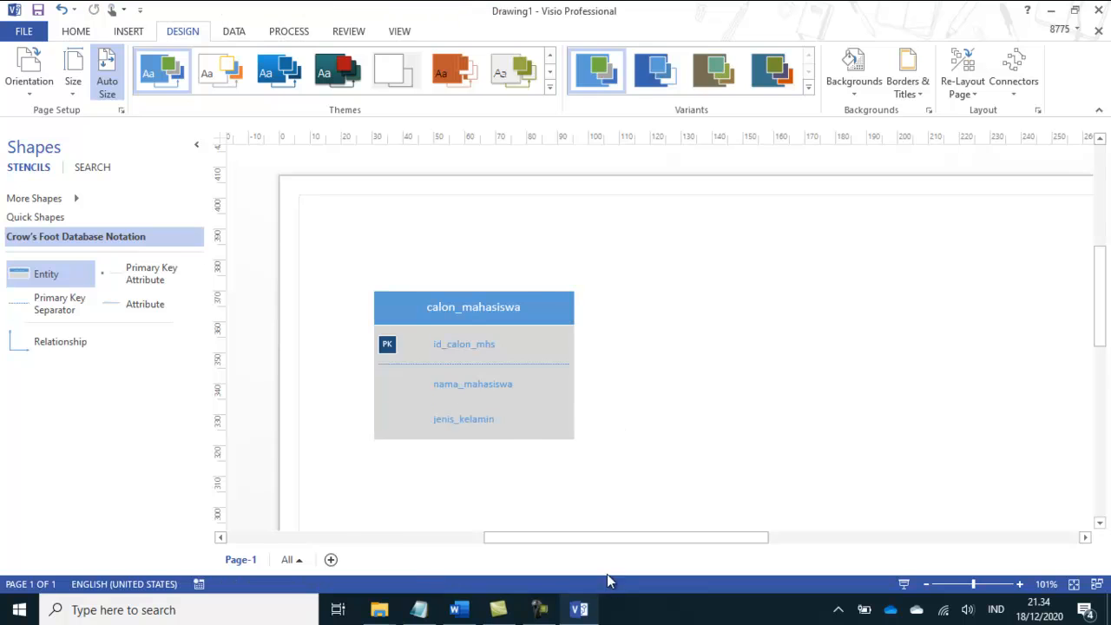
# Step: Check the remaining calon_mahasiswa field in the Word module and insert a new attribute after jenis_kelamin in Visio
pyautogui.click(580, 609)
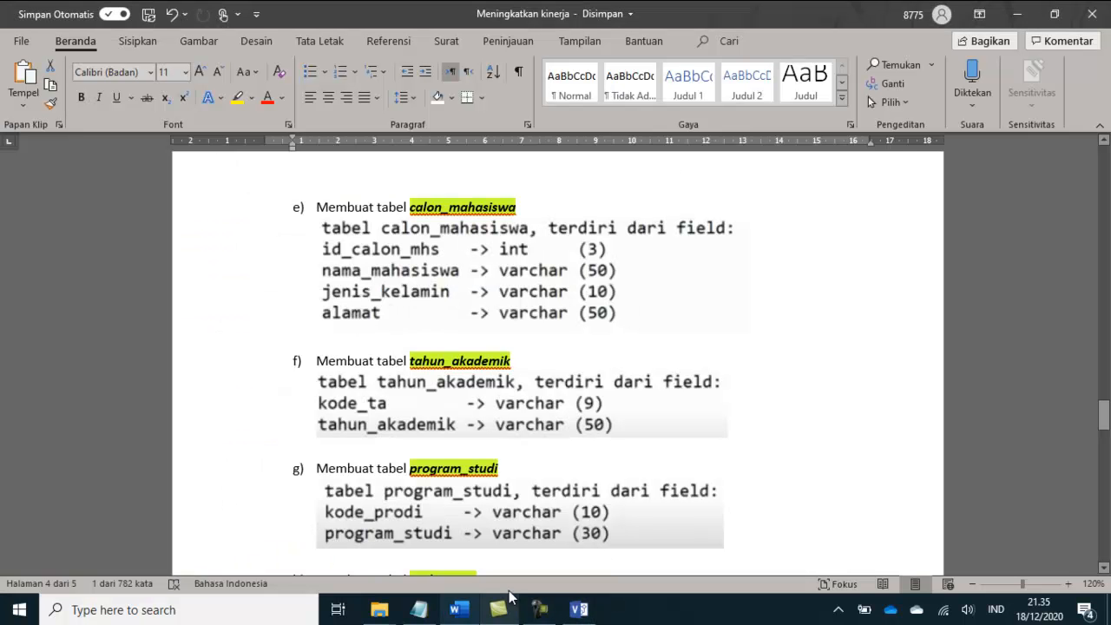
pyautogui.hotkey('alt', 'Tab')
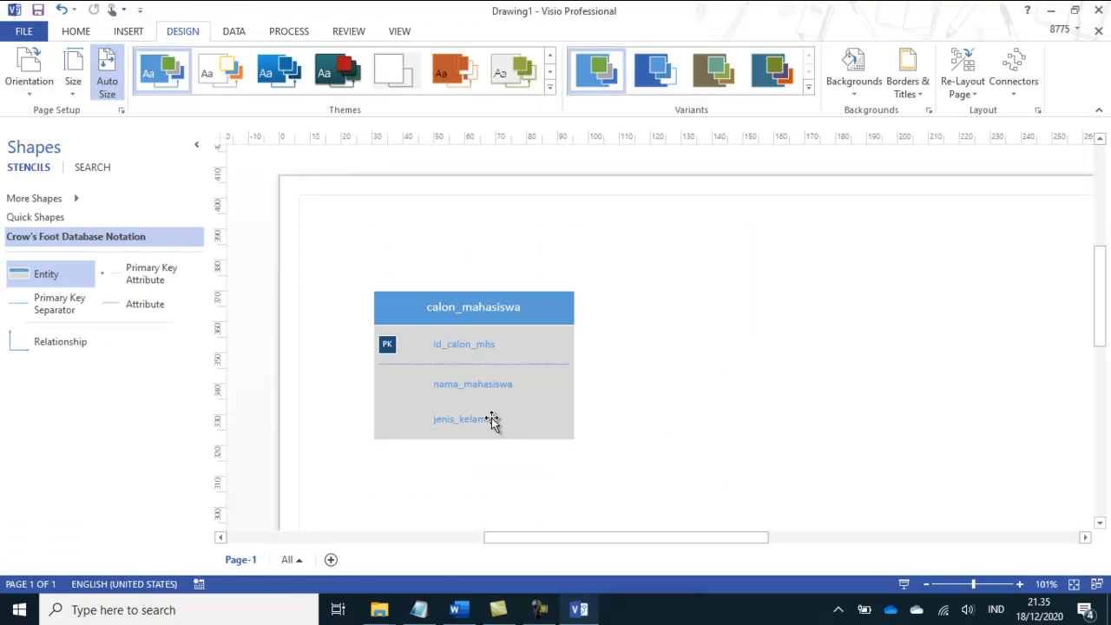
pyautogui.click(480, 421)
pyautogui.rightClick(481, 421)
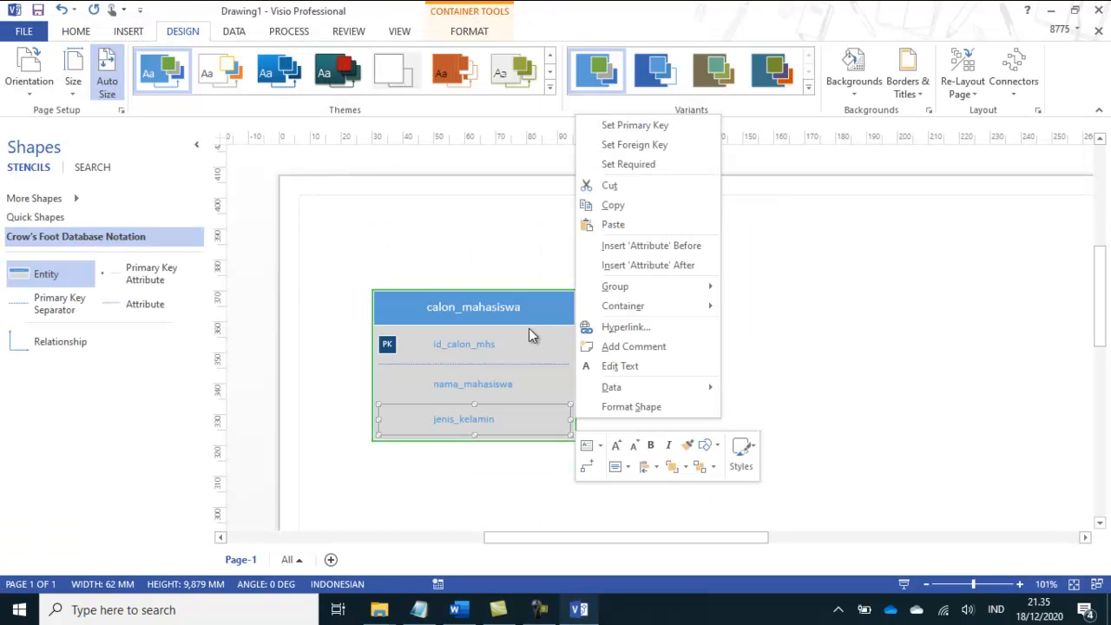
pyautogui.click(682, 272)
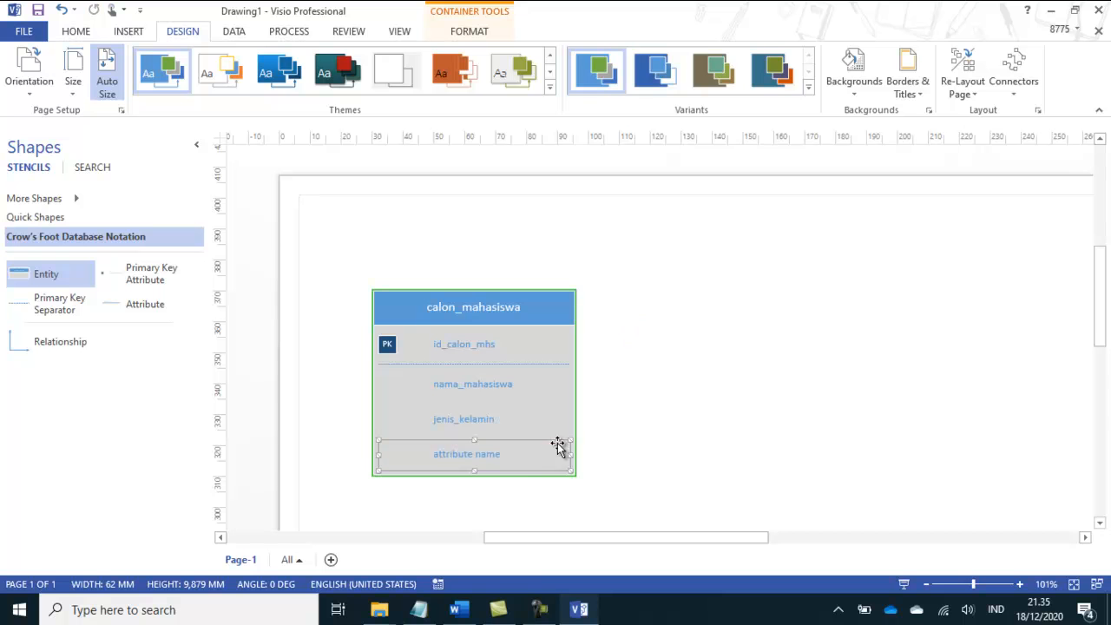
# Step: Name the new attribute alamat as listed in the Word module and move the calon_mahasiswa entity nearer the page's upper-left corner
pyautogui.click(579, 610)
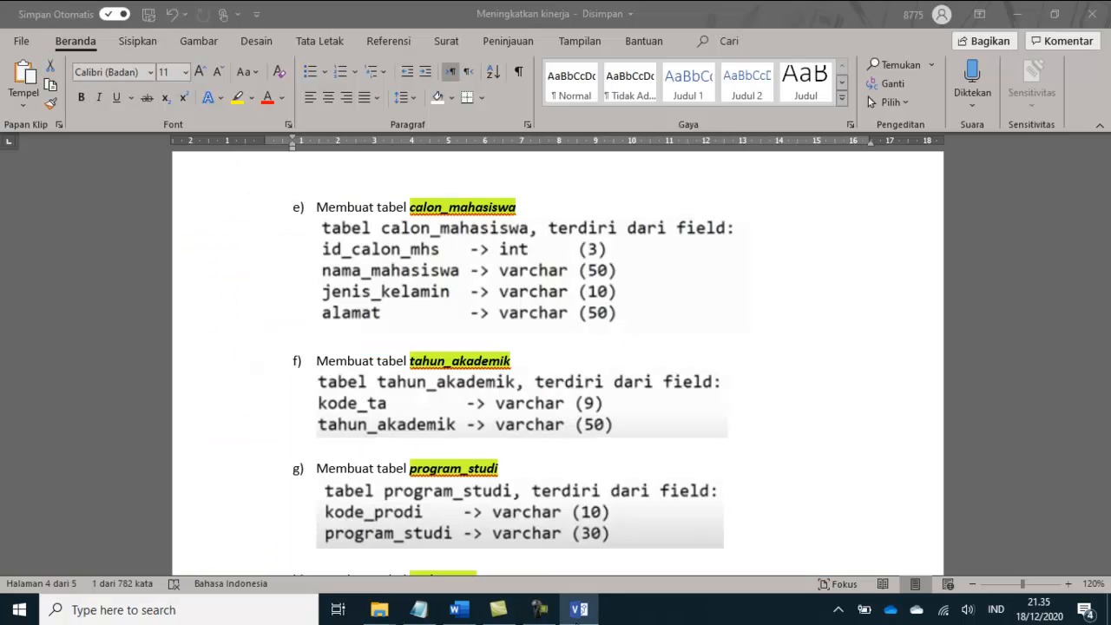
pyautogui.click(579, 610)
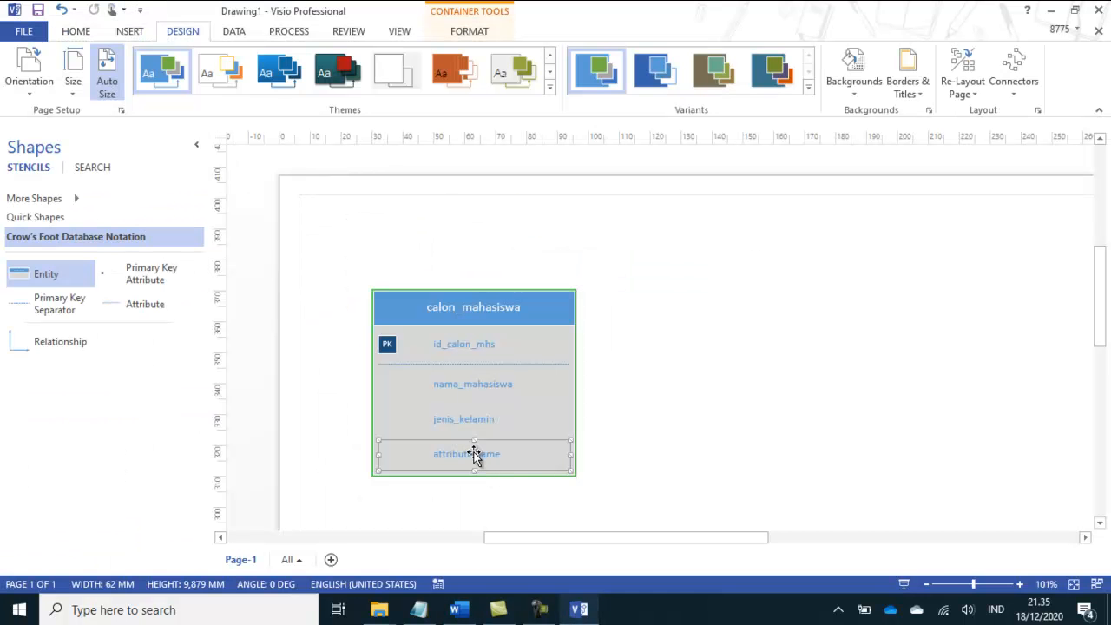
pyautogui.doubleClick(475, 459)
pyautogui.write('alama')
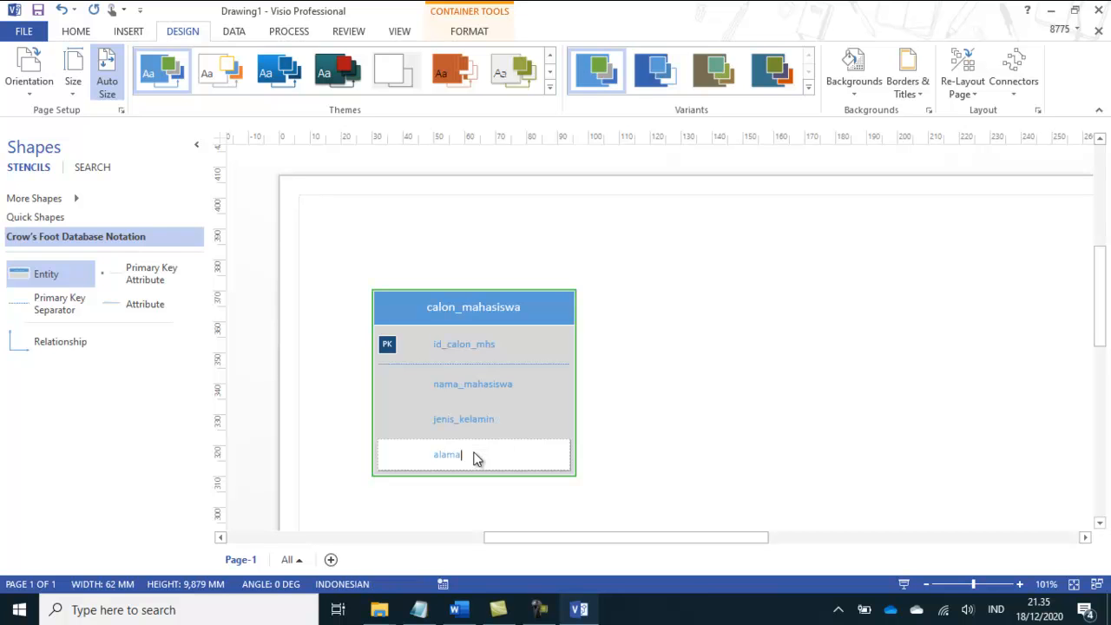
pyautogui.write('t')
pyautogui.moveTo(492, 308); pyautogui.dragTo(460, 239)
pyautogui.click(693, 330)
# Step: Check the next table in the Word module, place a second Entity below calon_mahasiswa in Visio and name it tahun_akademik
pyautogui.click(582, 610)
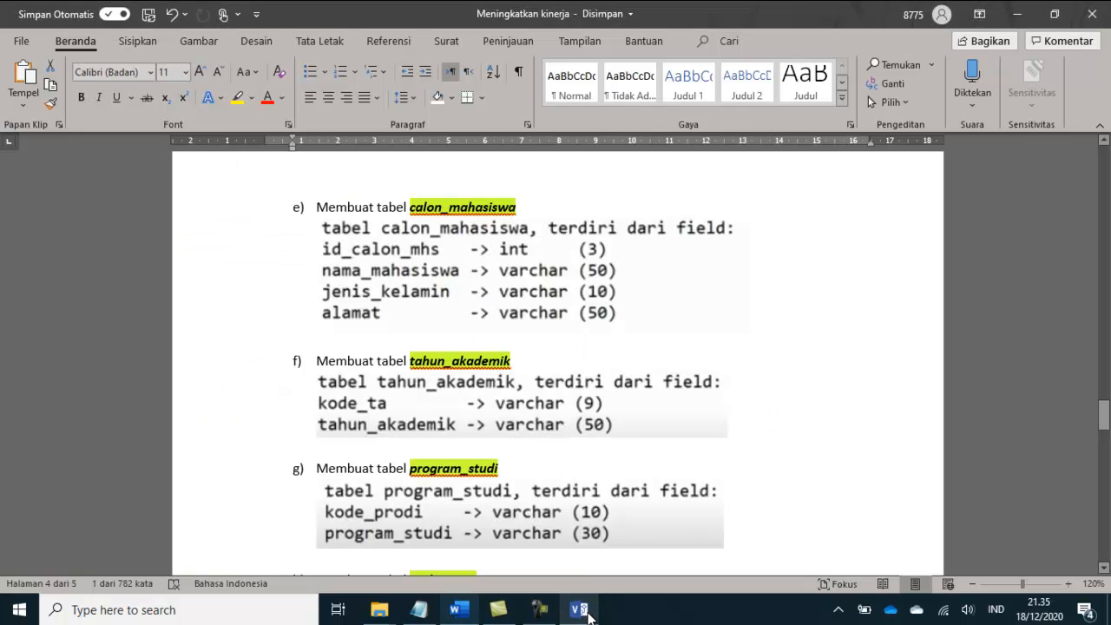
pyautogui.click(587, 613)
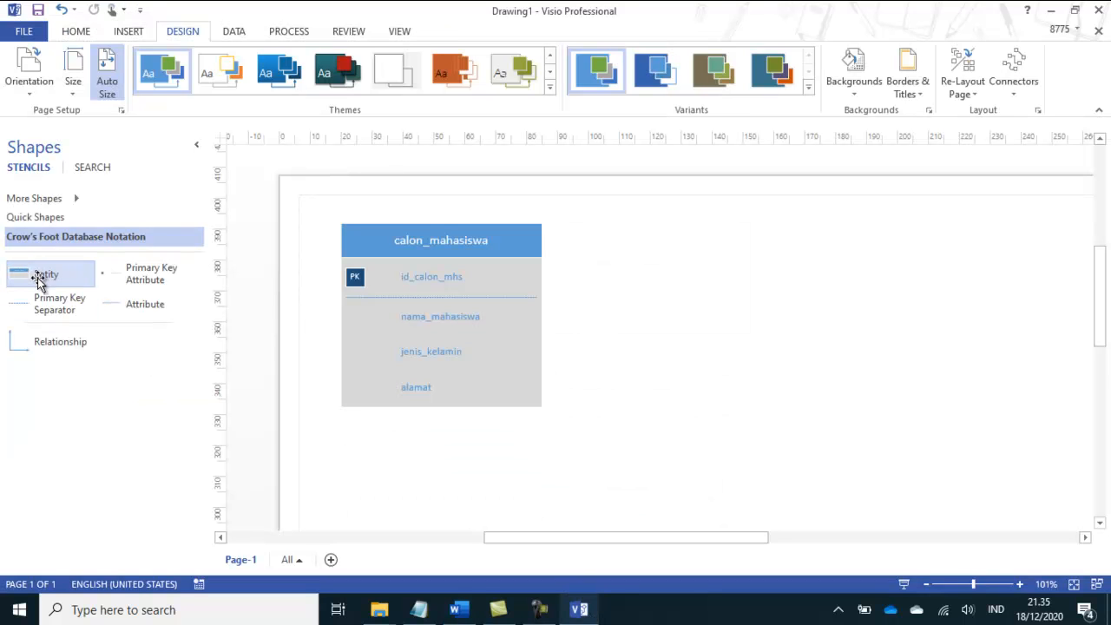
pyautogui.moveTo(354, 321); pyautogui.dragTo(419, 469)
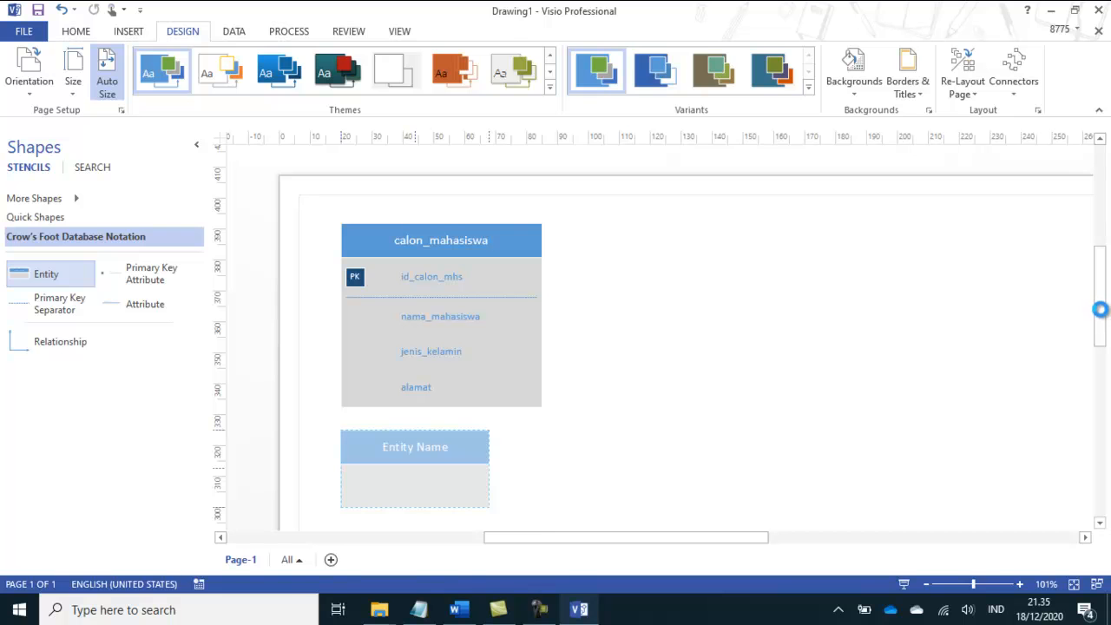
pyautogui.moveTo(1103, 309); pyautogui.dragTo(940, 342)
pyautogui.click(458, 296)
pyautogui.doubleClick(458, 293)
pyautogui.write('tahu')
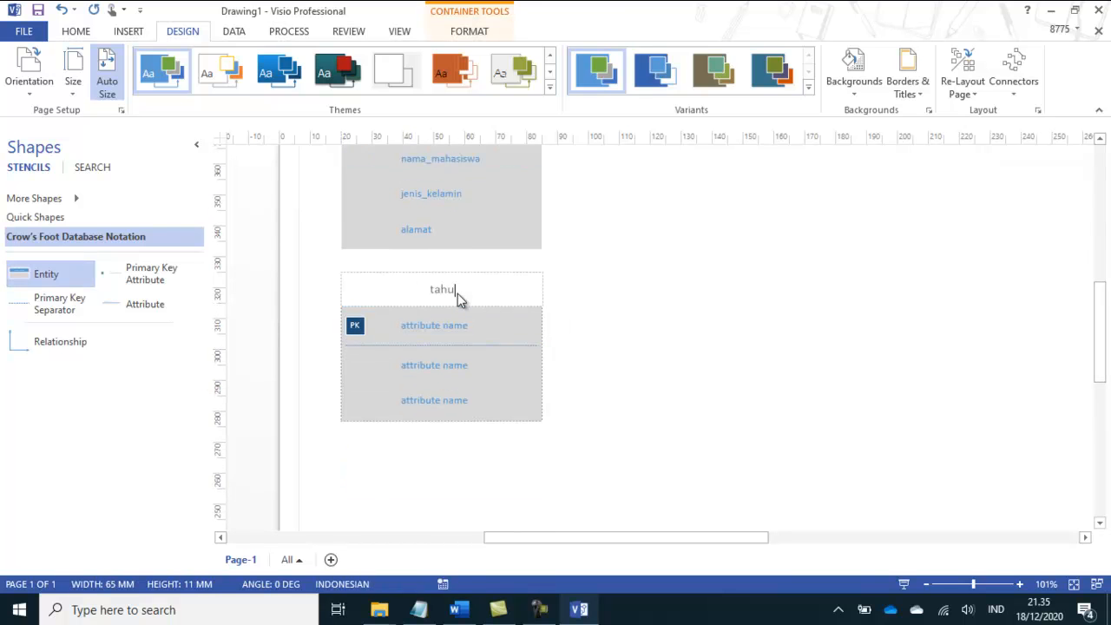
pyautogui.write('n_akademik')
# Step: Check the tahun_akademik fields in the Word module, then name the Visio entity's primary key kode_ta and its first regular attribute tahun_akademik
pyautogui.click(579, 609)
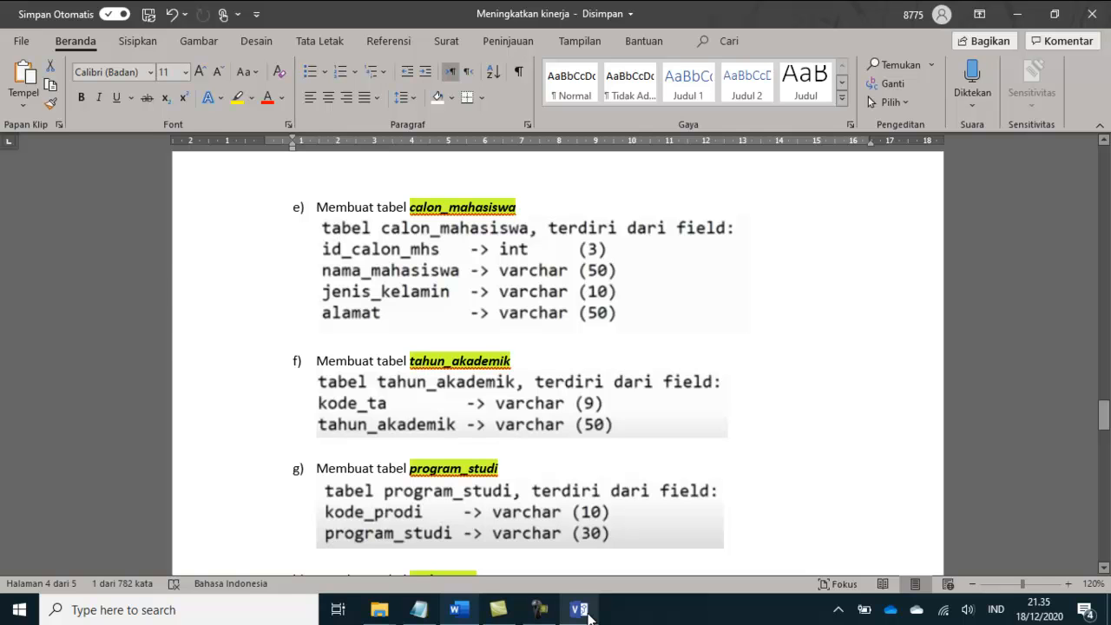
pyautogui.click(588, 612)
pyautogui.click(447, 335)
pyautogui.doubleClick(445, 335)
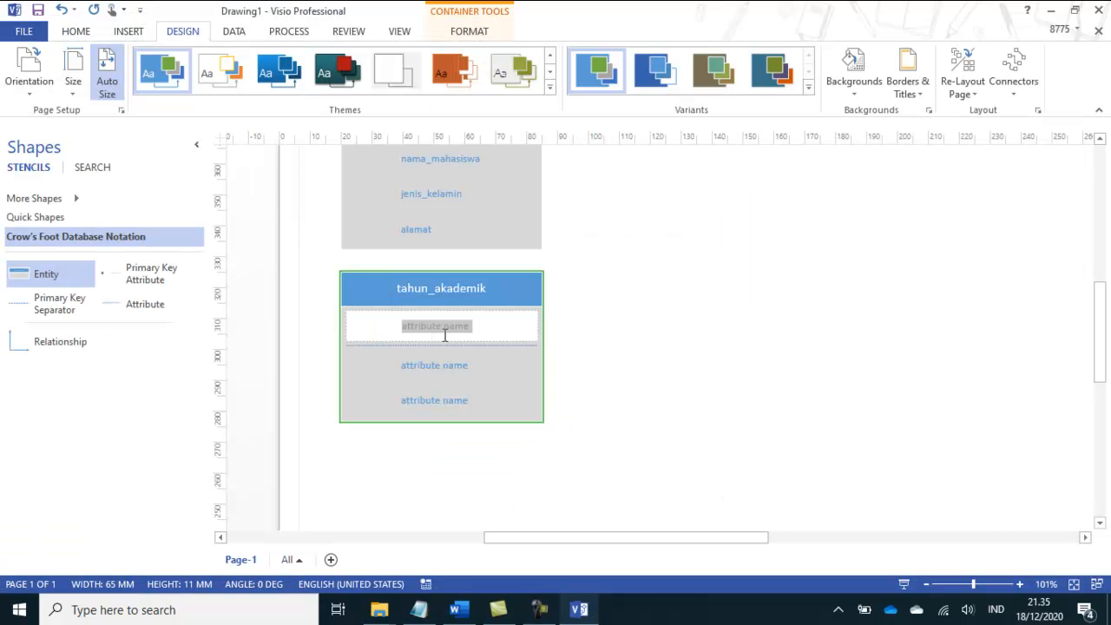
pyautogui.write('kode_')
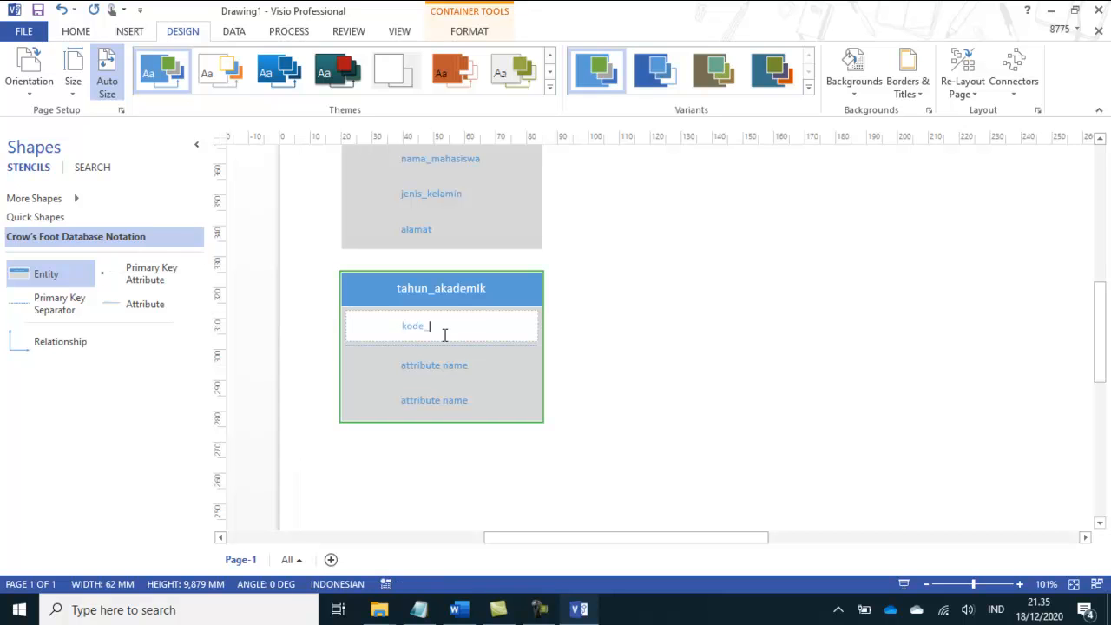
pyautogui.write('ta')
pyautogui.doubleClick(448, 367)
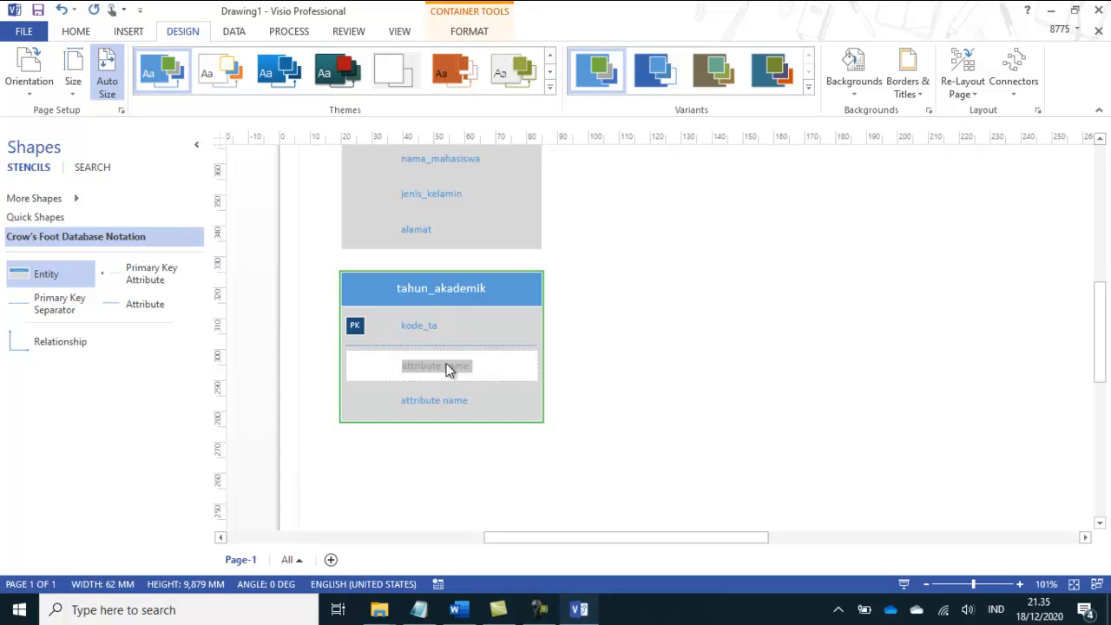
pyautogui.write('tahun_akademik')
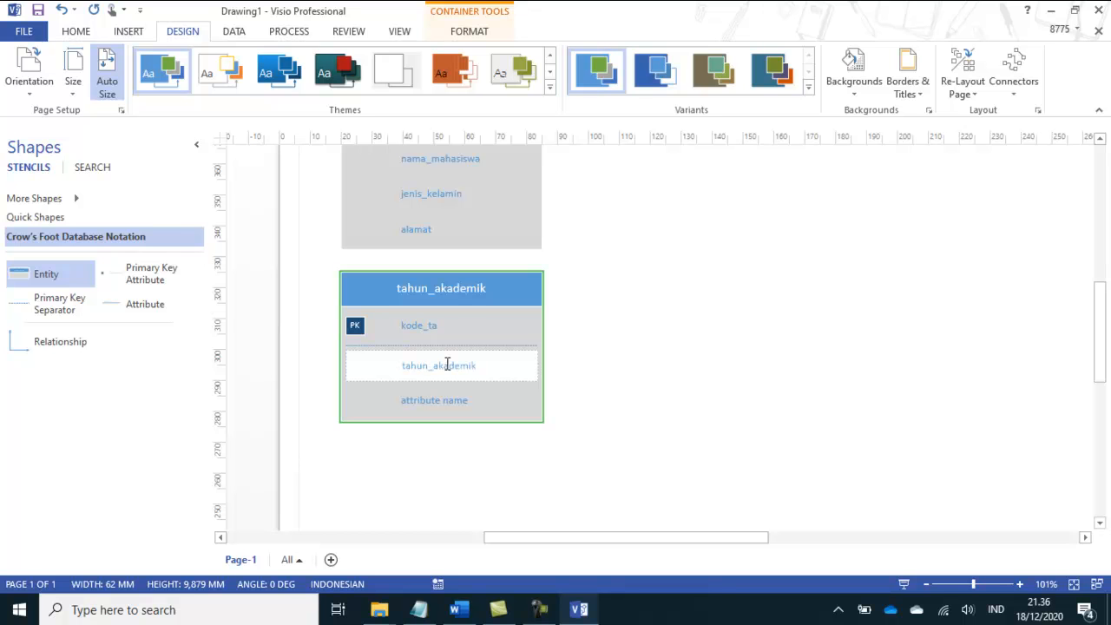
# Step: Cut the unused last attribute from the tahun_akademik entity
pyautogui.click(447, 402)
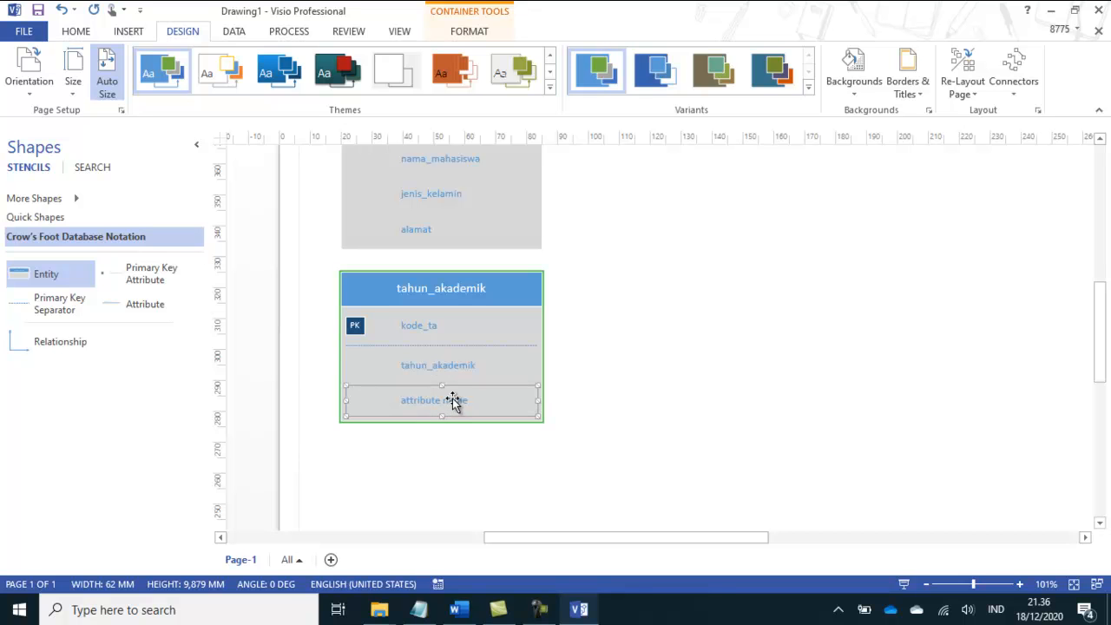
pyautogui.rightClick(454, 402)
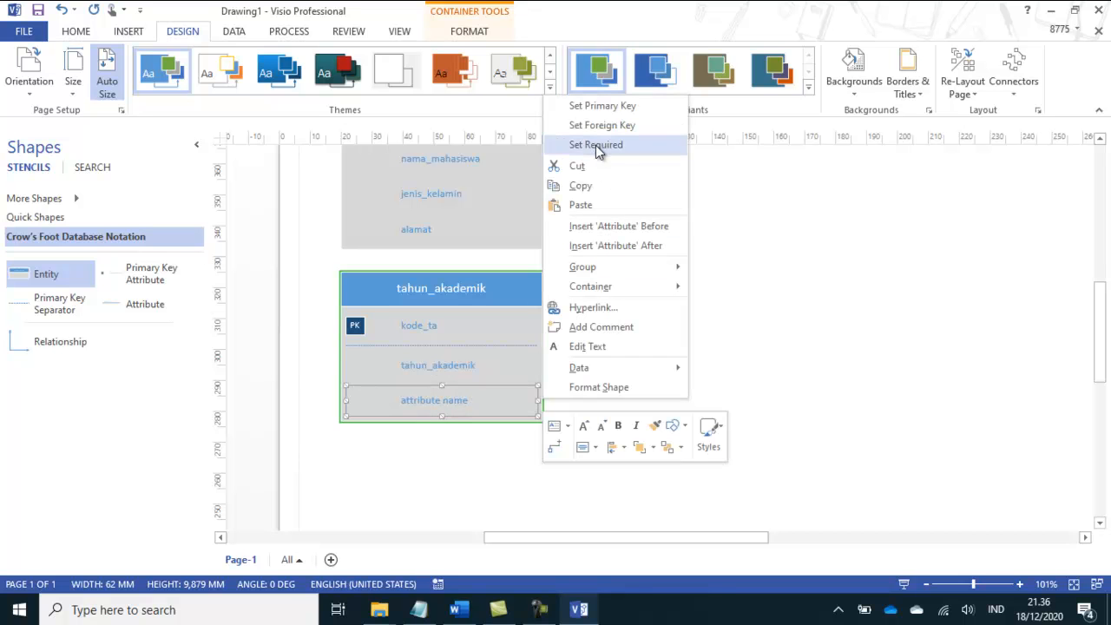
pyautogui.click(577, 165)
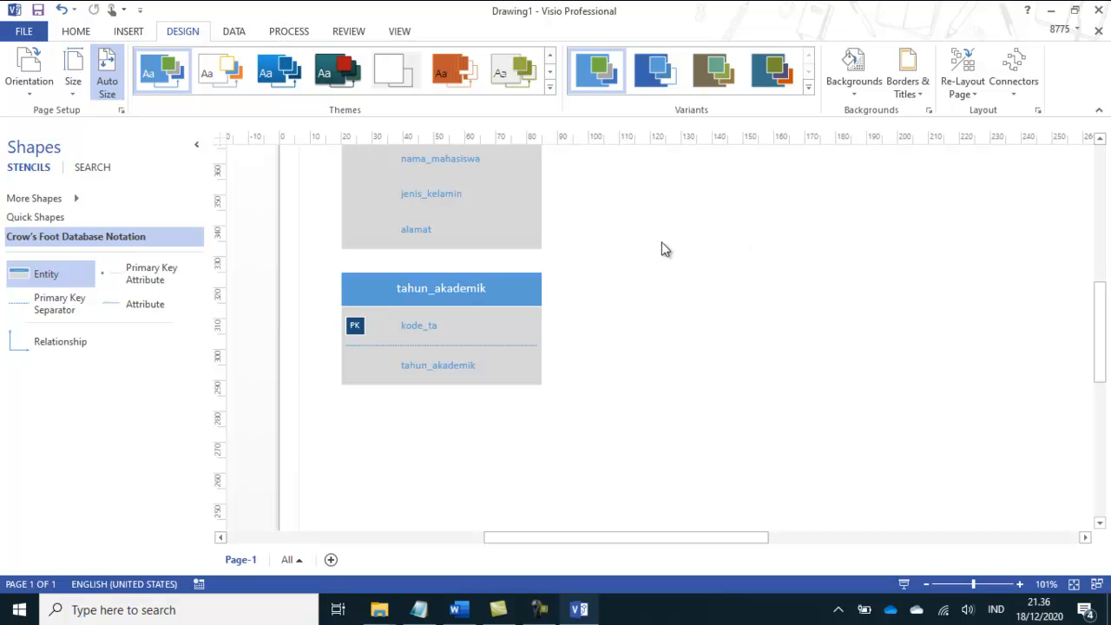
pyautogui.moveTo(1107, 363); pyautogui.dragTo(1104, 330)
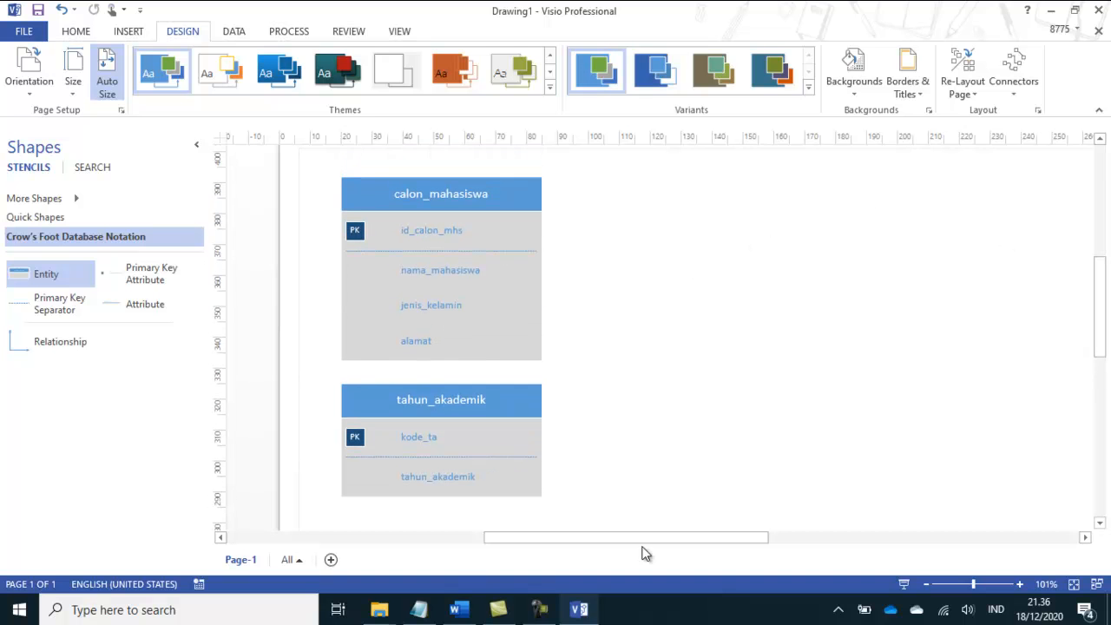
# Step: Switch to the Notepad notes and review the primary key and foreign key notation
pyautogui.click(420, 610)
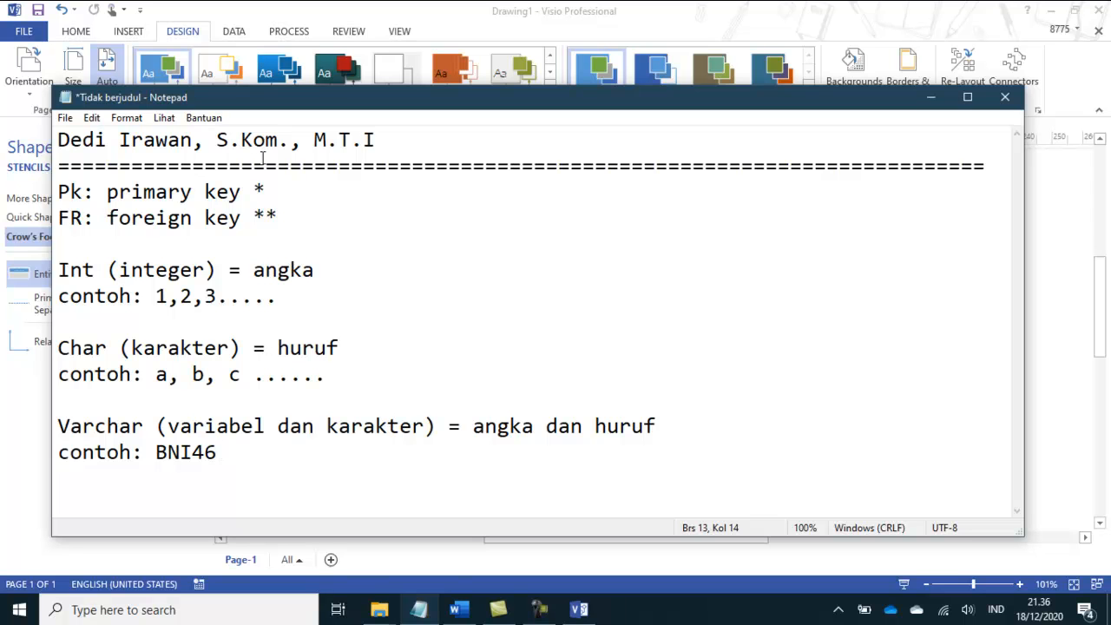
pyautogui.moveTo(83, 193); pyautogui.dragTo(240, 200)
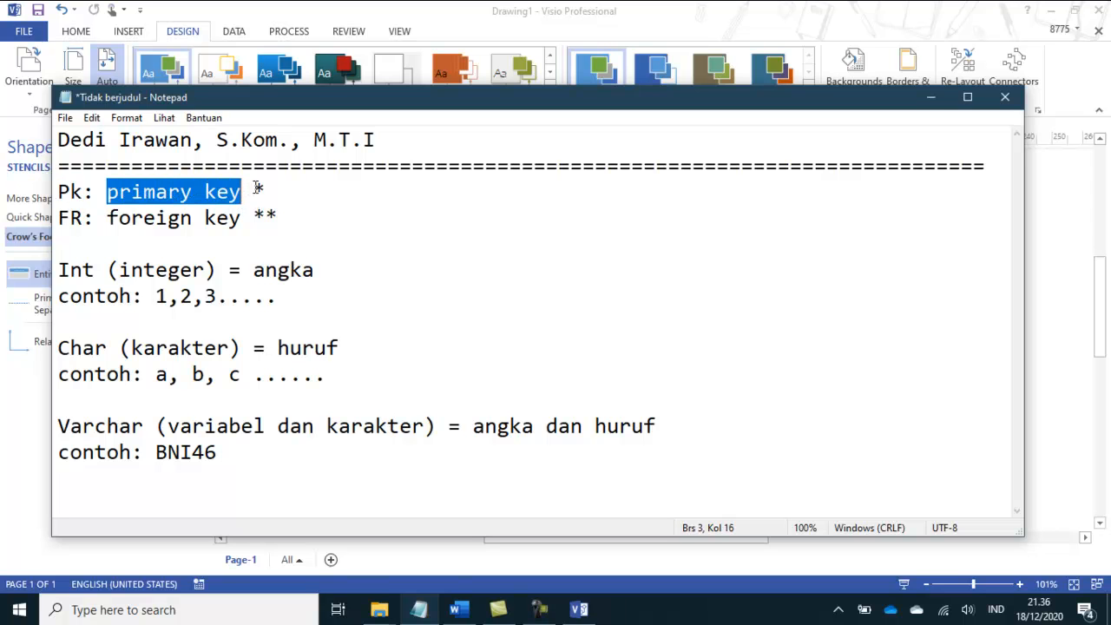
pyautogui.doubleClick(258, 190)
pyautogui.moveTo(84, 218); pyautogui.dragTo(280, 217)
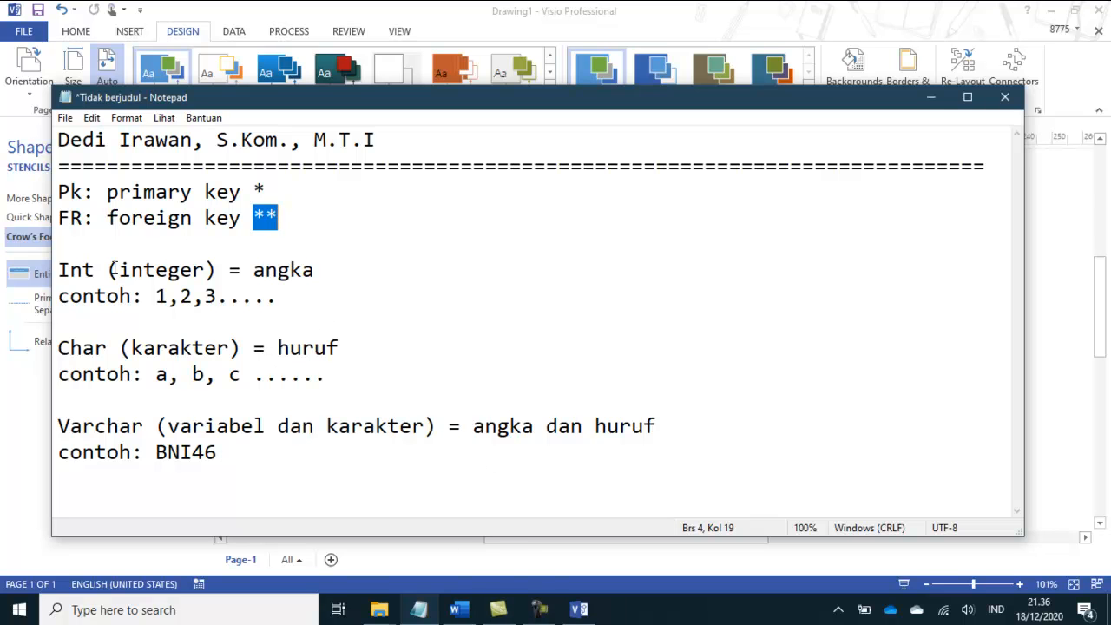
pyautogui.click(579, 609)
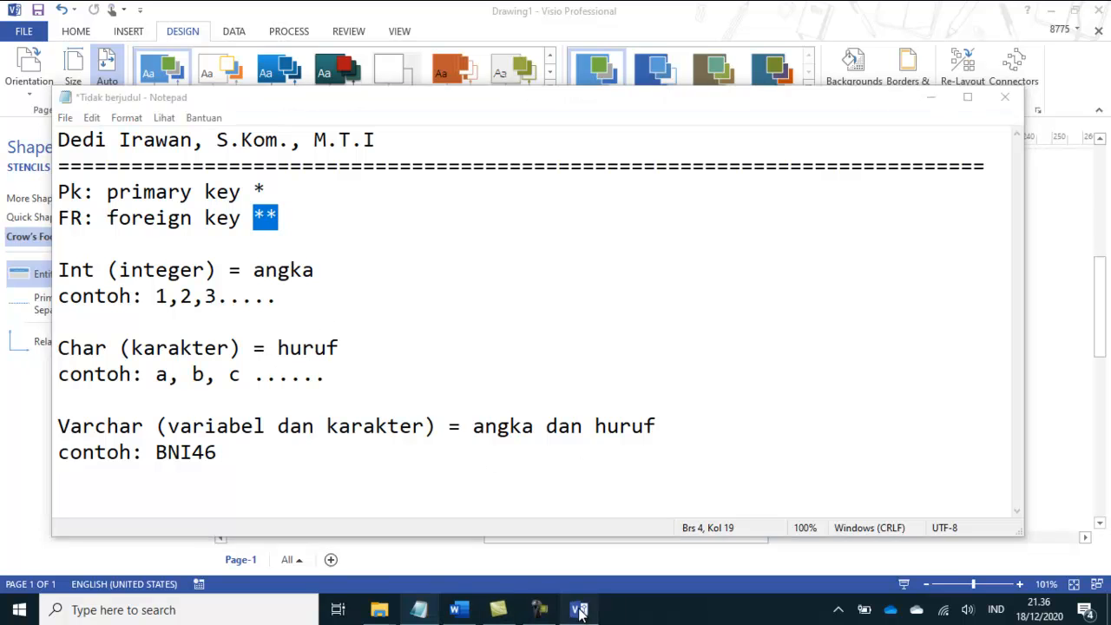
pyautogui.click(459, 610)
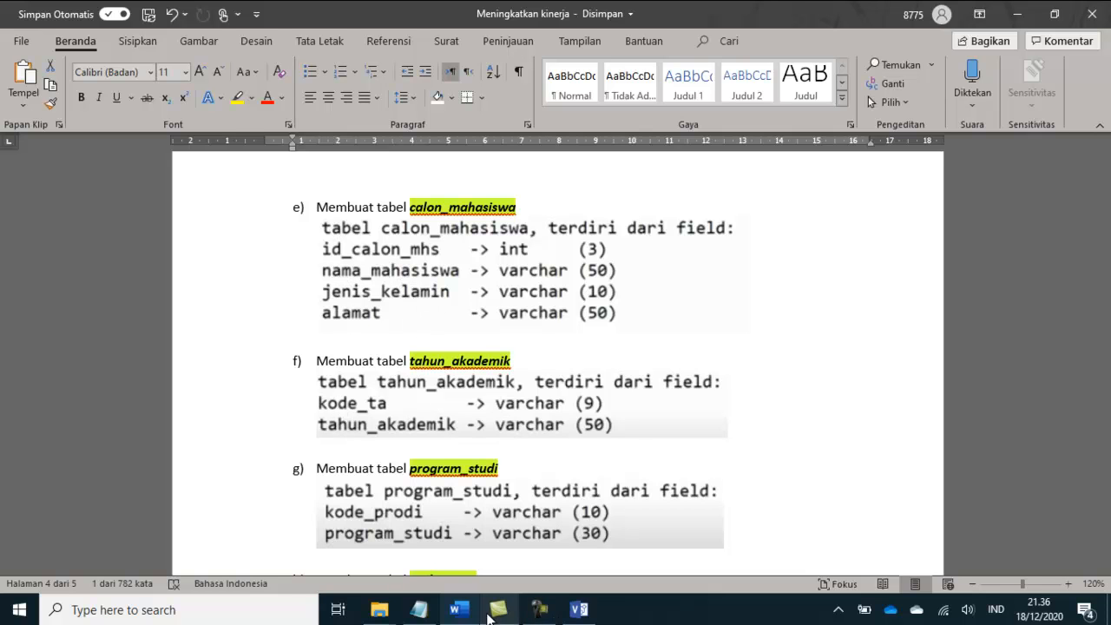
# Step: Review the Int, Char and Varchar data type explanations and their examples in the Notepad notes
pyautogui.click(419, 610)
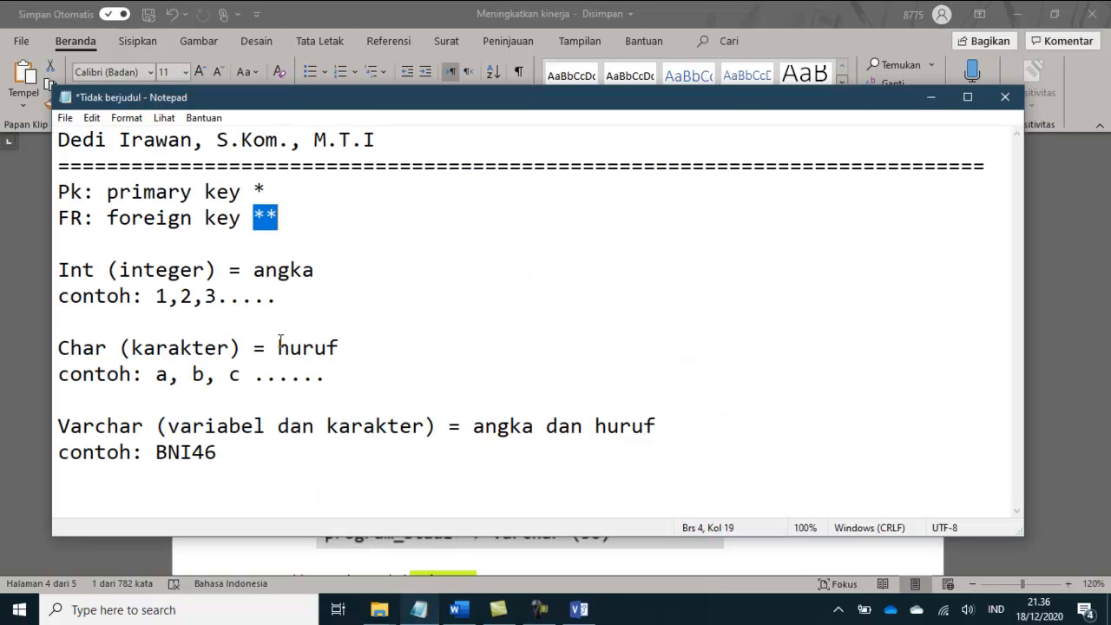
pyautogui.moveTo(63, 270); pyautogui.dragTo(316, 272)
pyautogui.moveTo(157, 296); pyautogui.dragTo(217, 297)
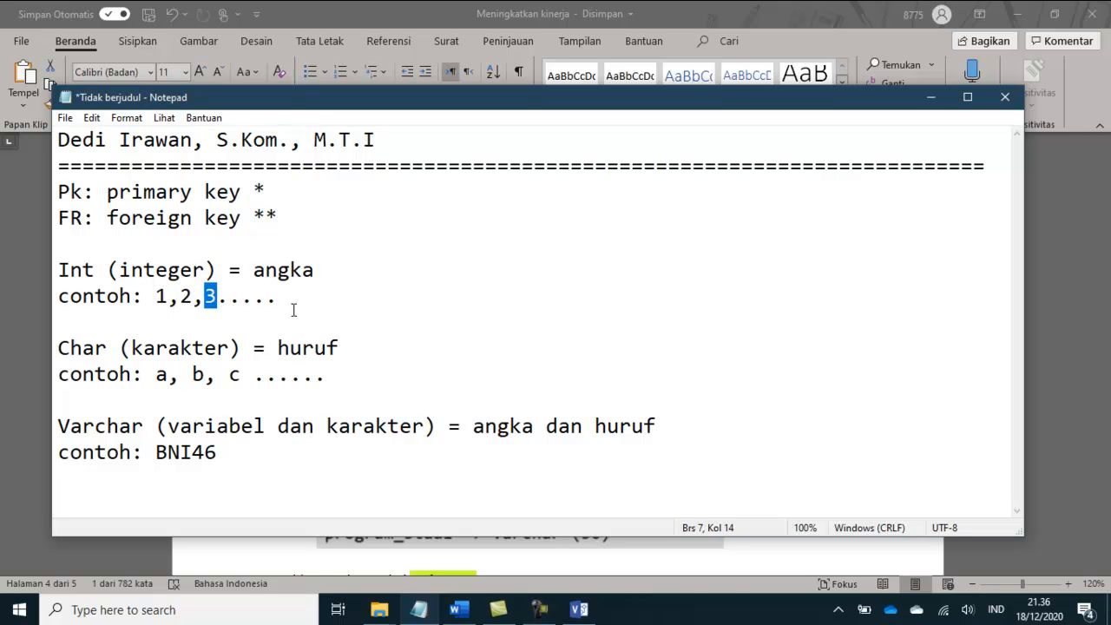
pyautogui.moveTo(106, 348); pyautogui.dragTo(52, 350)
pyautogui.moveTo(131, 352); pyautogui.dragTo(332, 350)
pyautogui.click(156, 377)
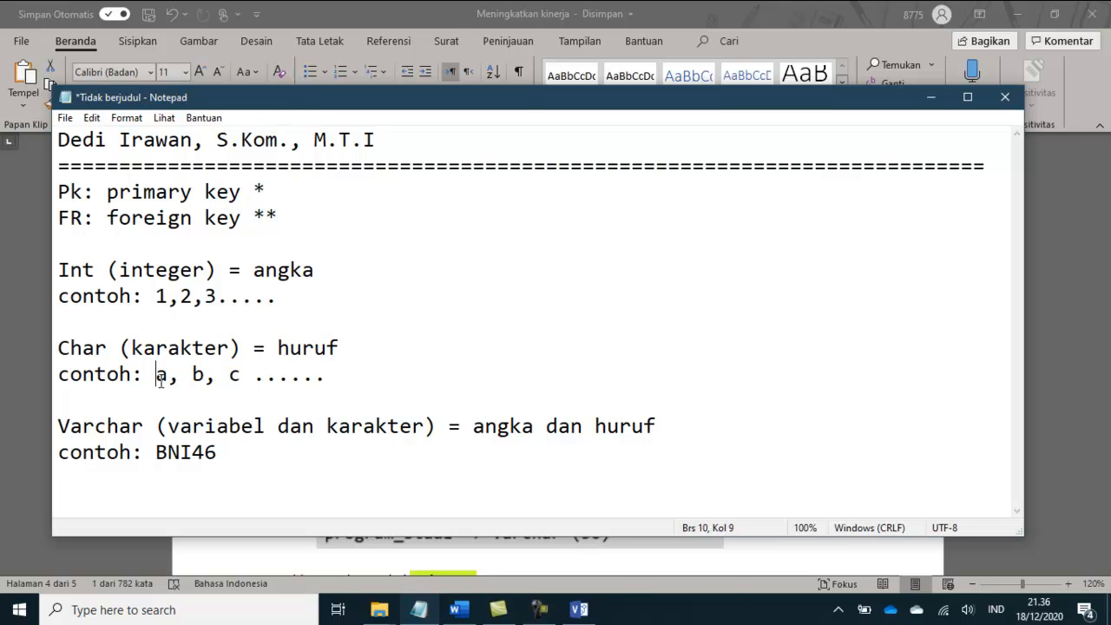
pyautogui.click(232, 375)
pyautogui.moveTo(257, 375); pyautogui.dragTo(333, 377)
pyautogui.click(419, 398)
pyautogui.moveTo(140, 427); pyautogui.dragTo(58, 426)
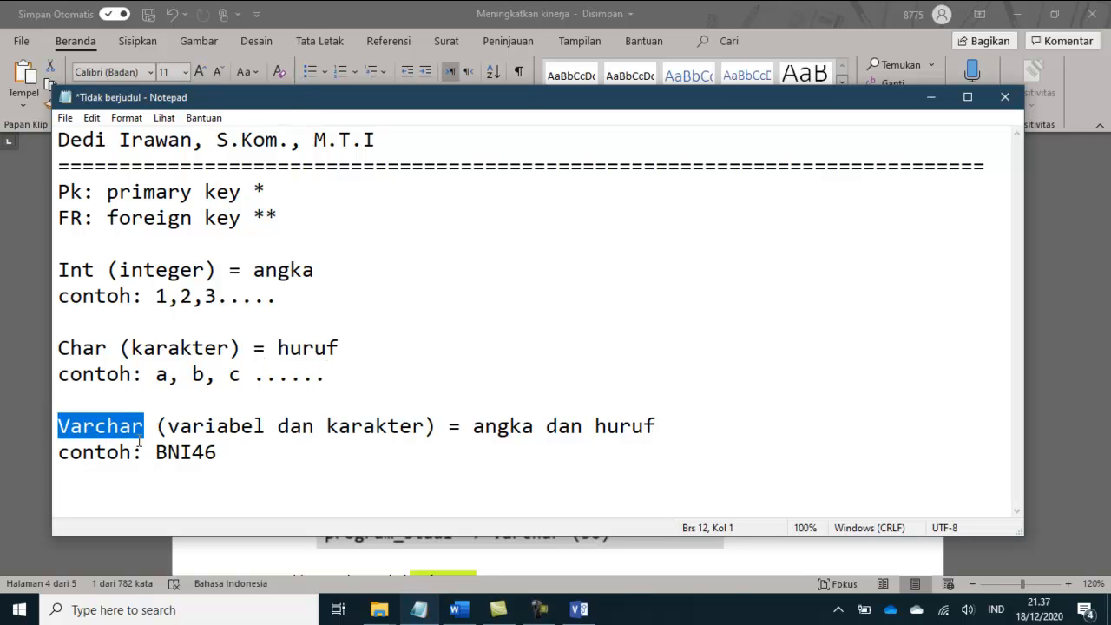
pyautogui.moveTo(167, 430); pyautogui.dragTo(522, 427)
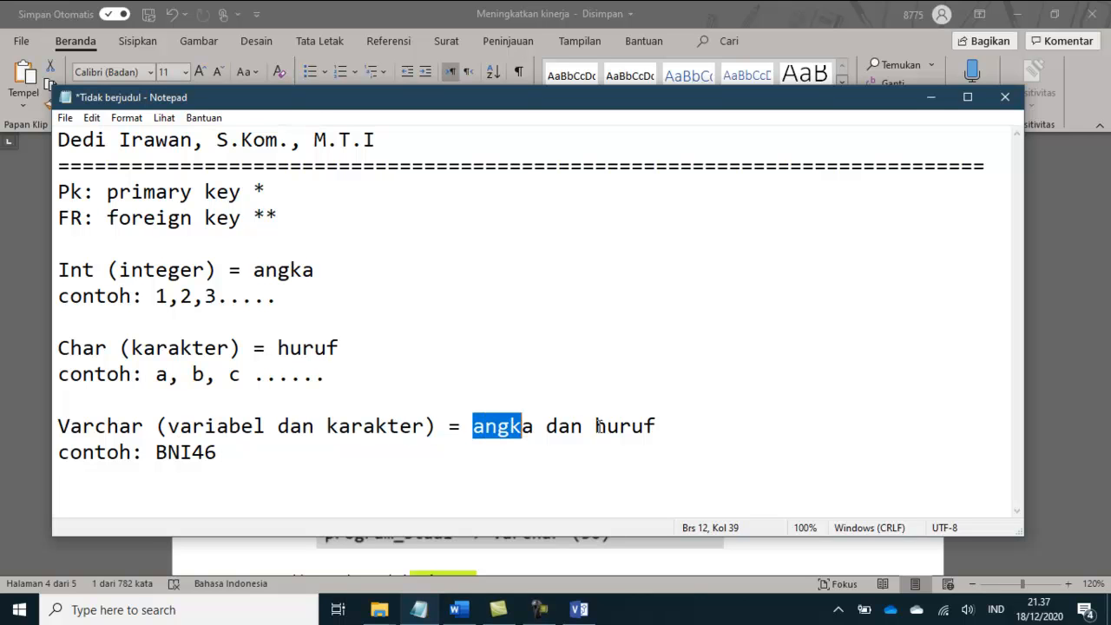
pyautogui.moveTo(158, 453); pyautogui.dragTo(220, 452)
pyautogui.click(168, 452)
pyautogui.click(216, 452)
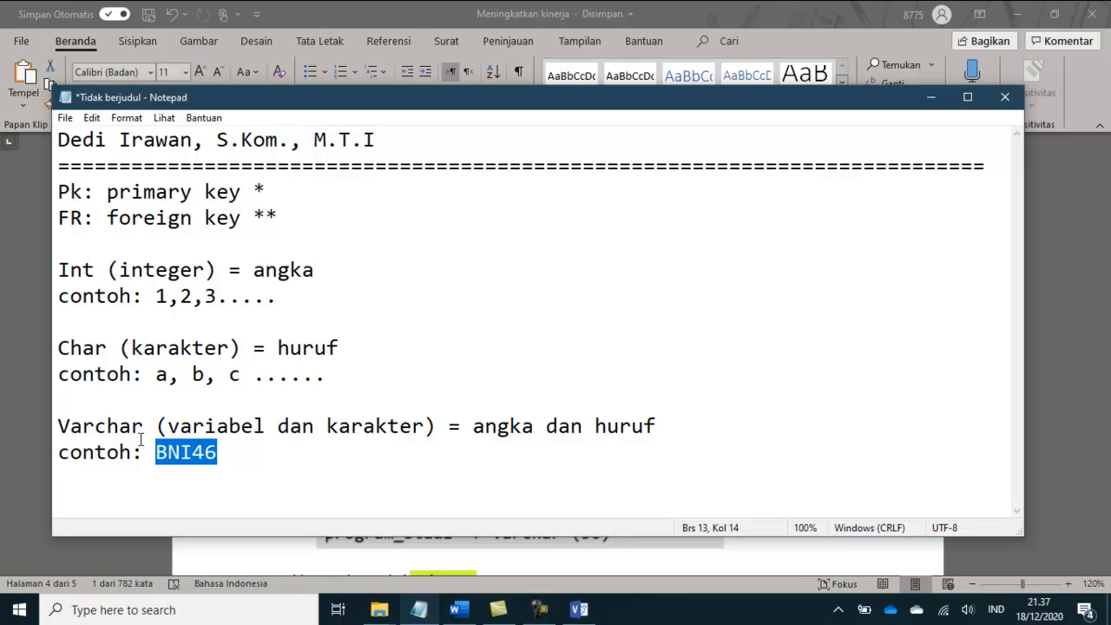
pyautogui.click(931, 97)
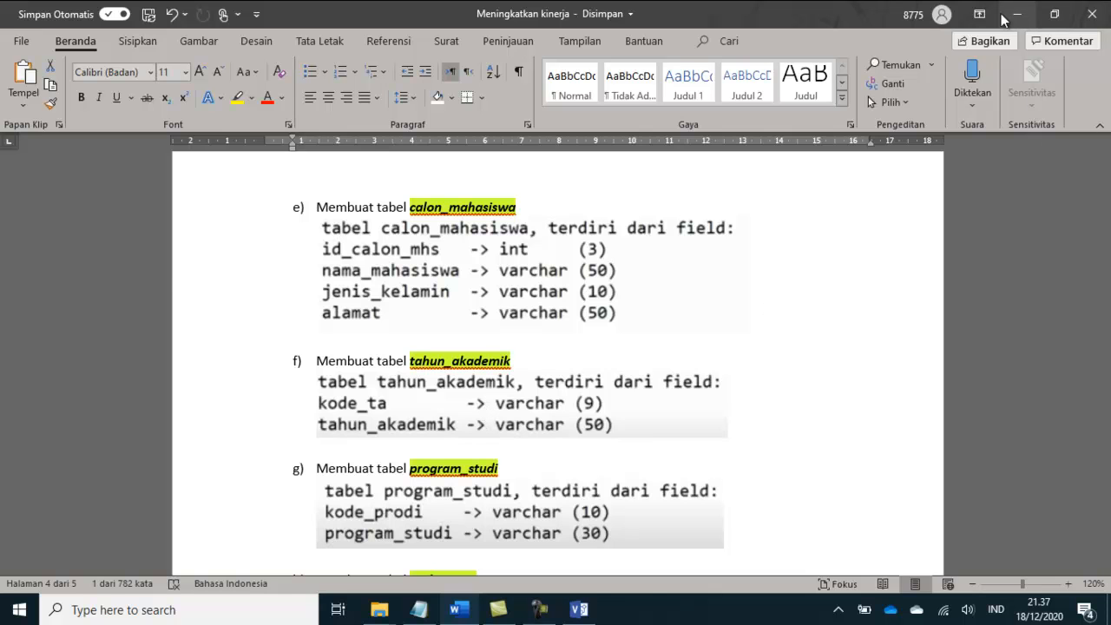
# Step: Check the next table in the Word module, place a third Entity below tahun_akademik in Visio and name it program_studi
pyautogui.click(592, 613)
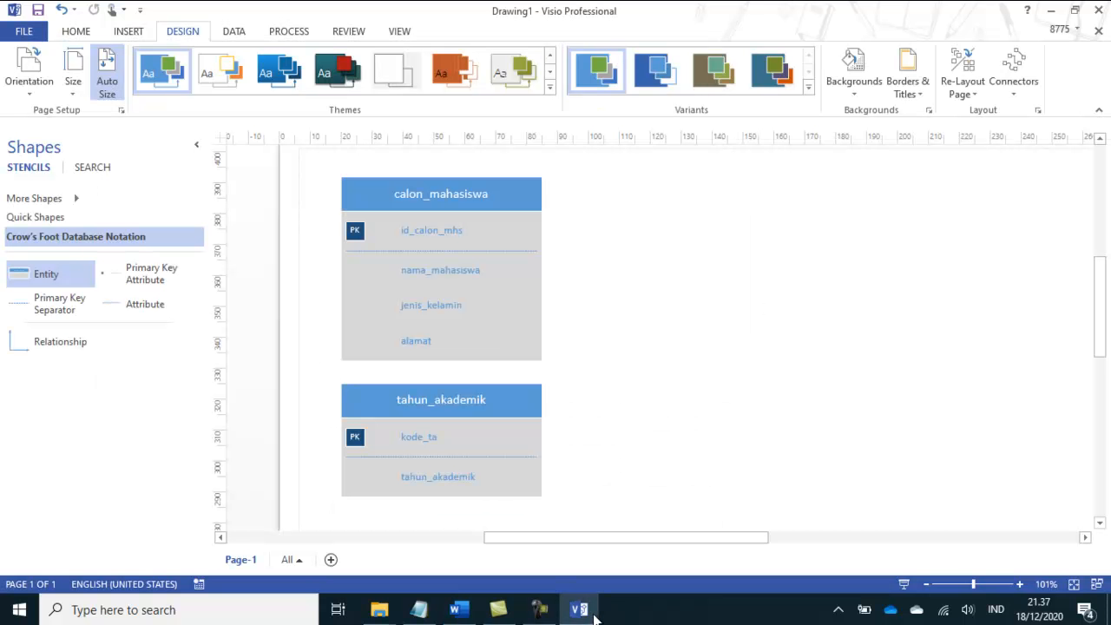
pyautogui.click(595, 617)
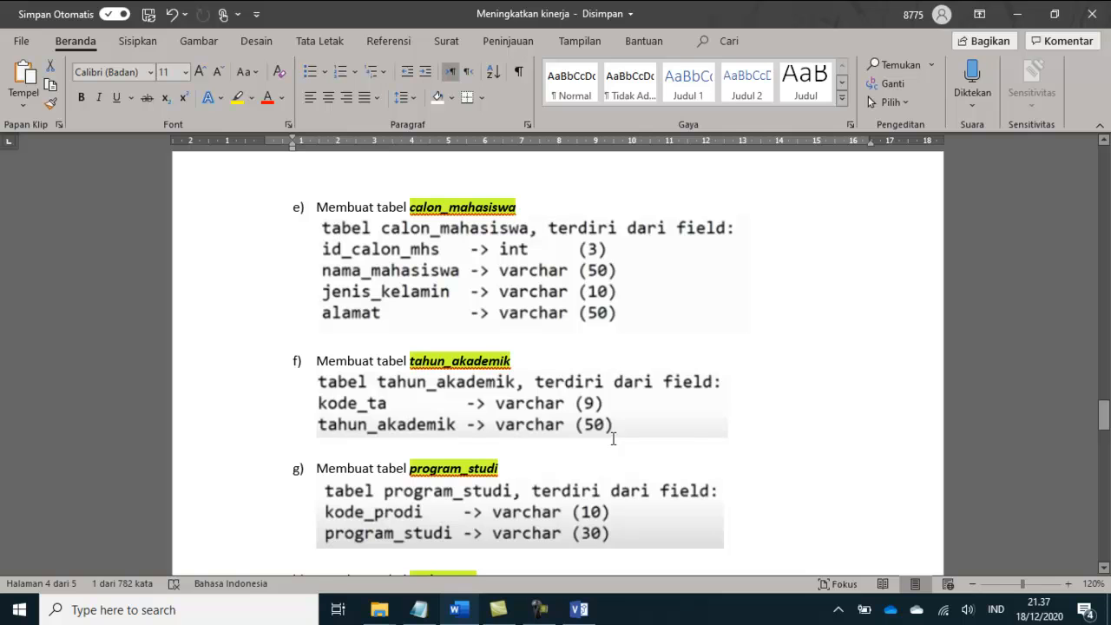
pyautogui.scroll(-1, 613, 439)
pyautogui.click(579, 610)
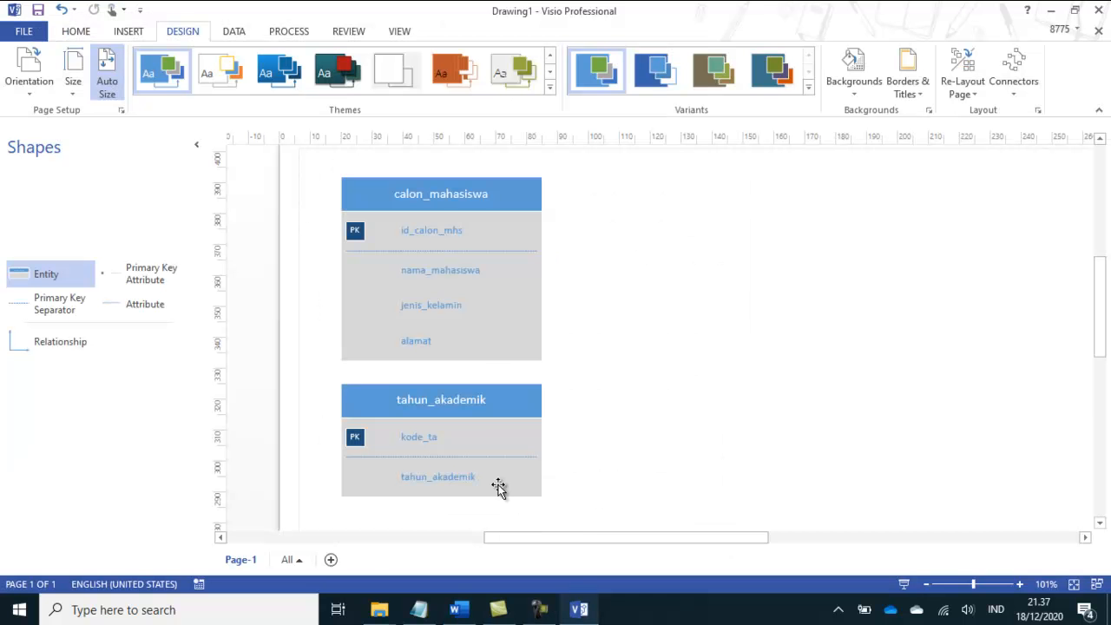
pyautogui.scroll(-3, 521, 390)
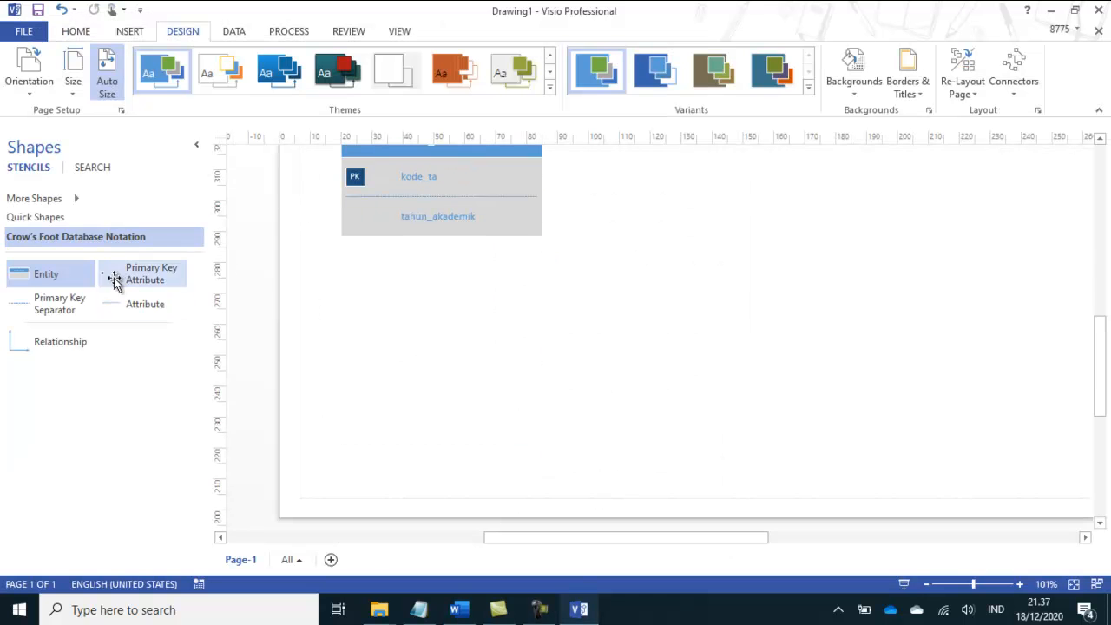
pyautogui.moveTo(52, 278); pyautogui.dragTo(432, 283)
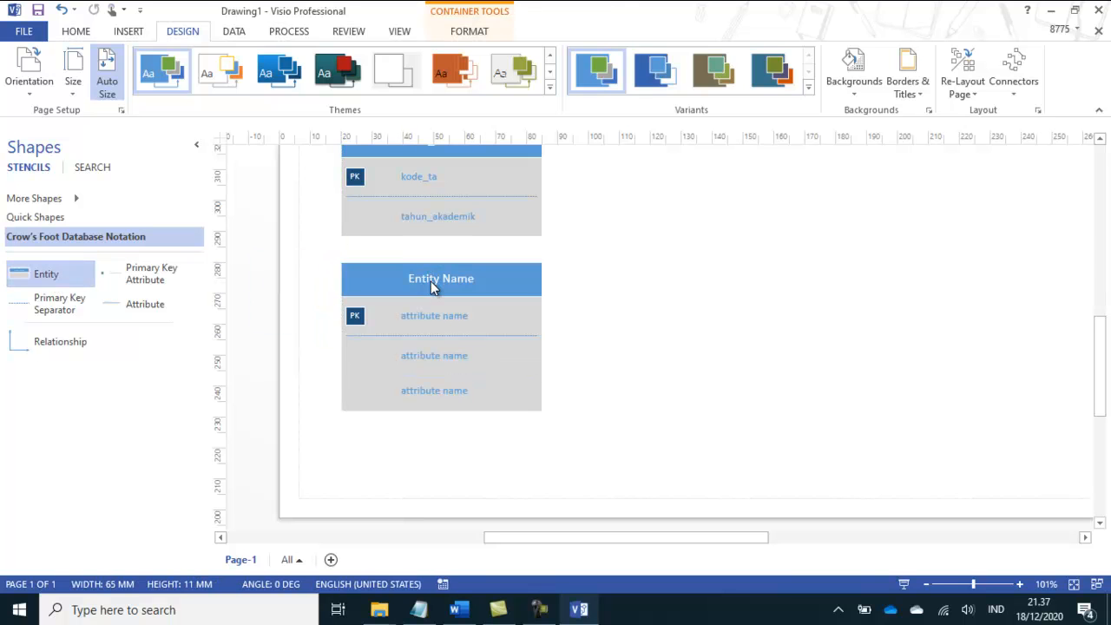
pyautogui.doubleClick(431, 285)
pyautogui.write('program_studi')
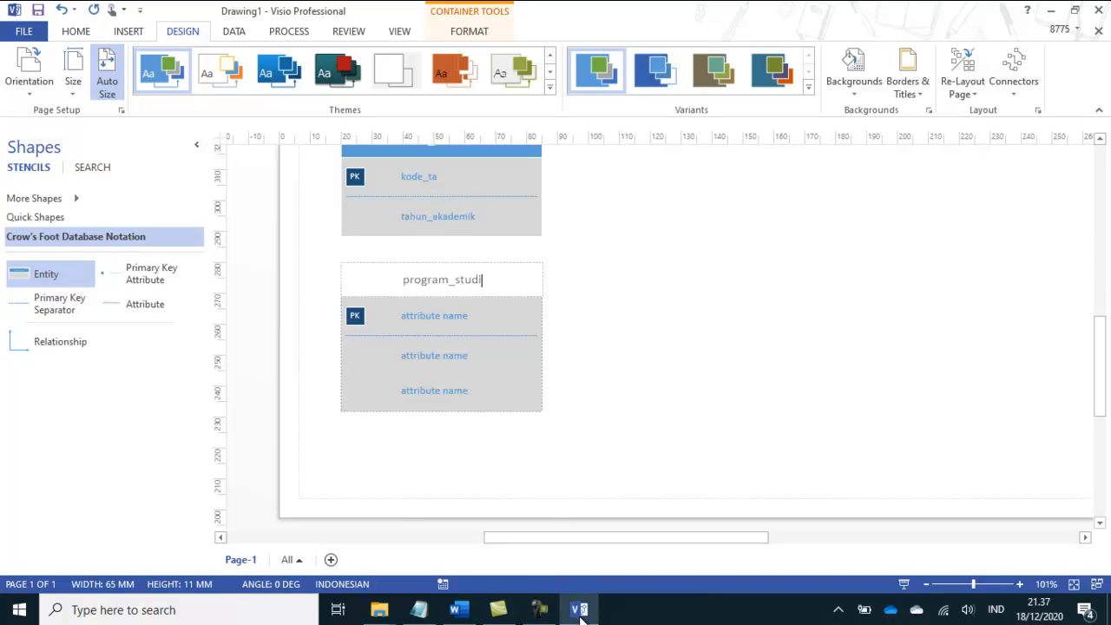
# Step: Check the program_studi fields in the Word module, then name the Visio entity's primary key kode_prodi and its first regular attribute program_studi
pyautogui.click(580, 615)
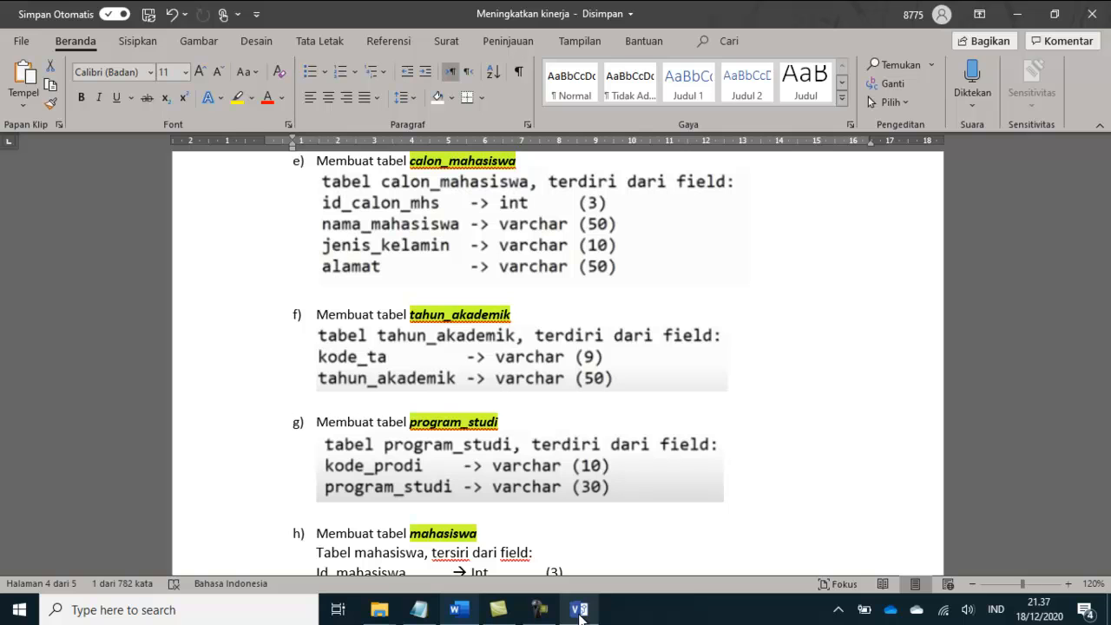
pyautogui.click(580, 615)
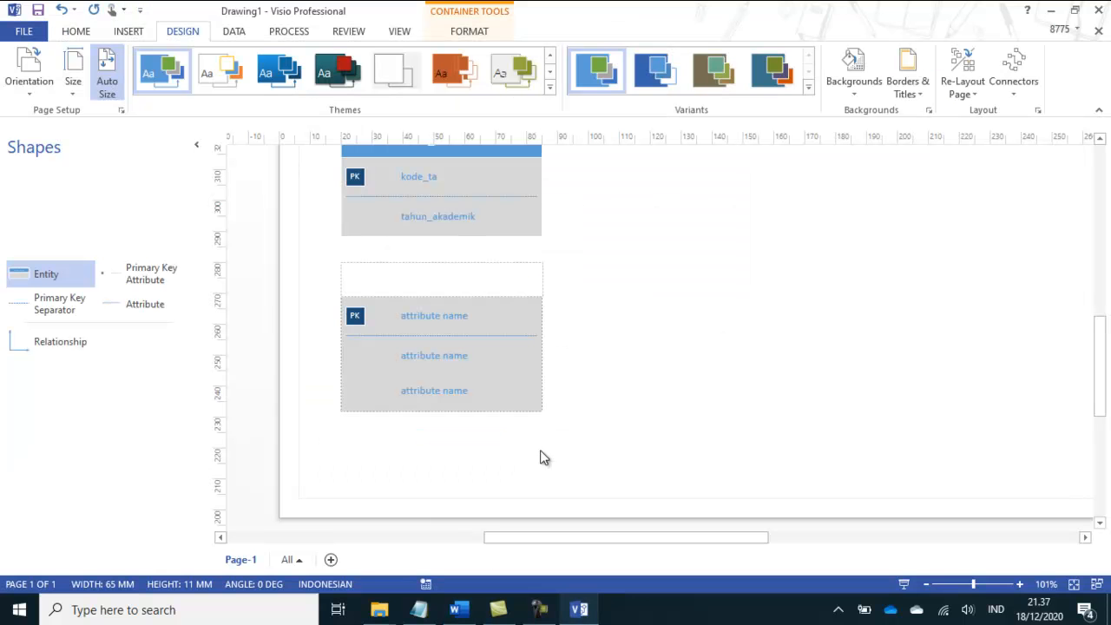
pyautogui.doubleClick(441, 319)
pyautogui.write('kode_prodi')
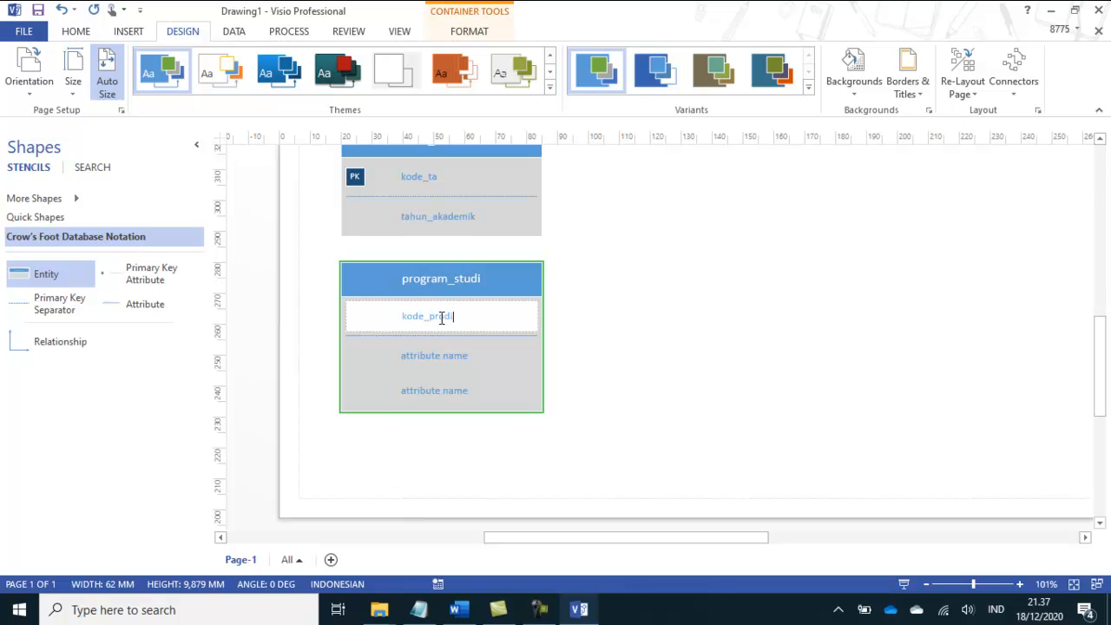
pyautogui.click(575, 613)
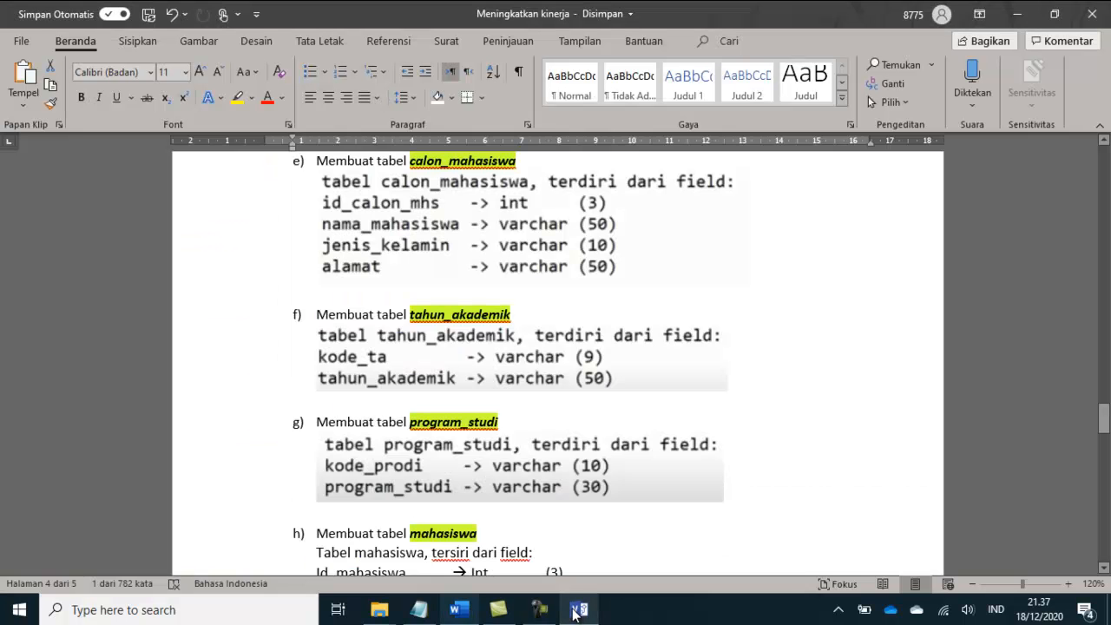
pyautogui.click(573, 613)
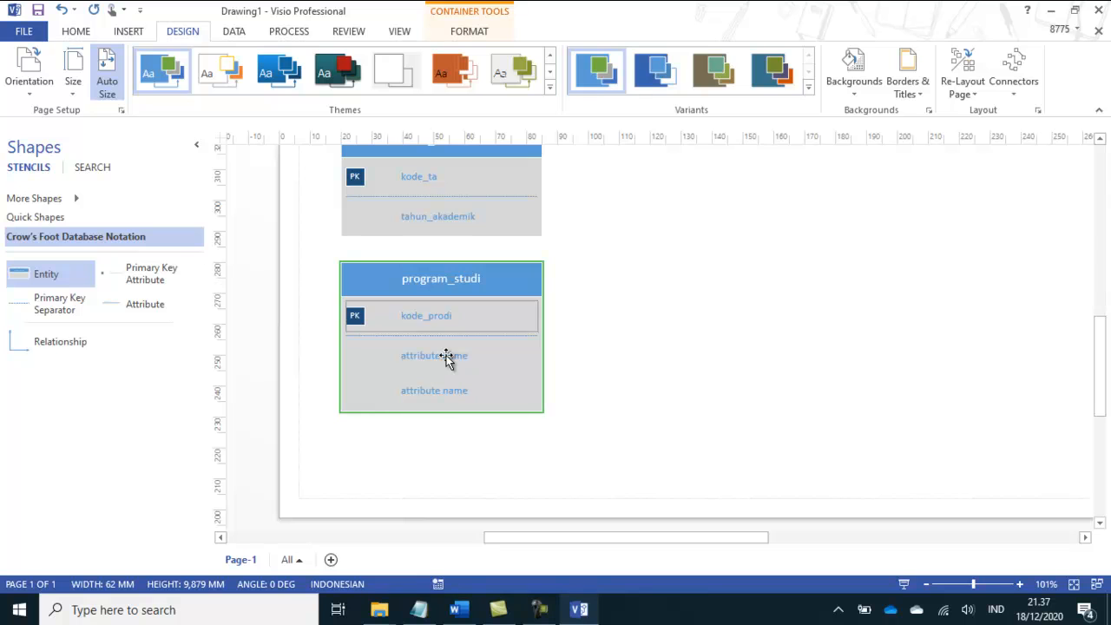
pyautogui.doubleClick(446, 357)
pyautogui.write('program_studi')
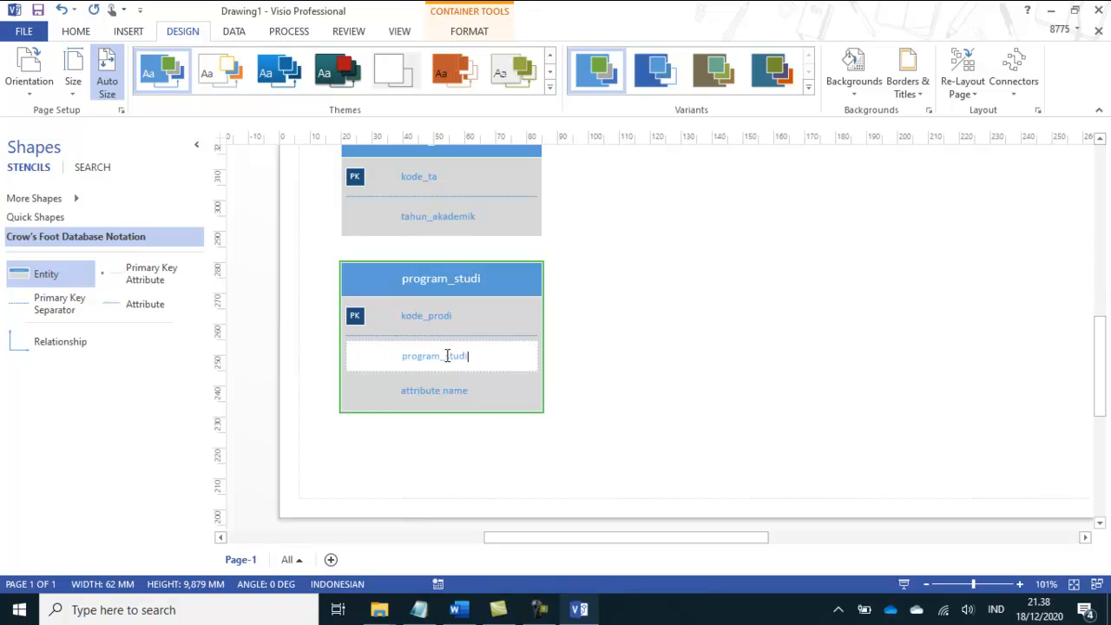
# Step: Cut the unused placeholder attribute below the program_studi attribute out of the program_studi entity
pyautogui.click(495, 390)
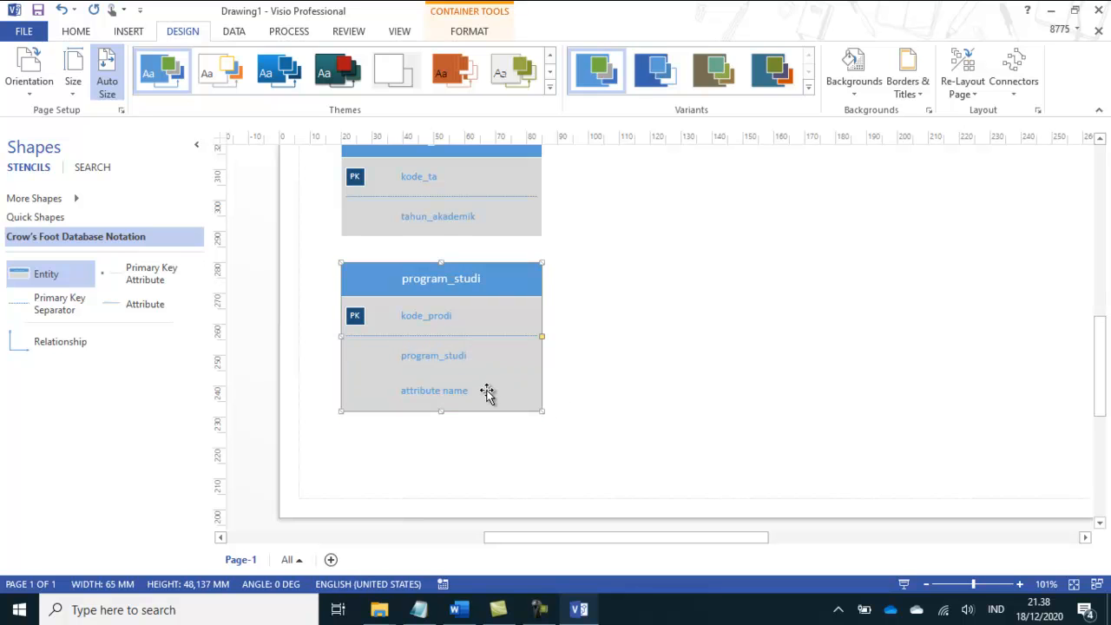
pyautogui.click(458, 392)
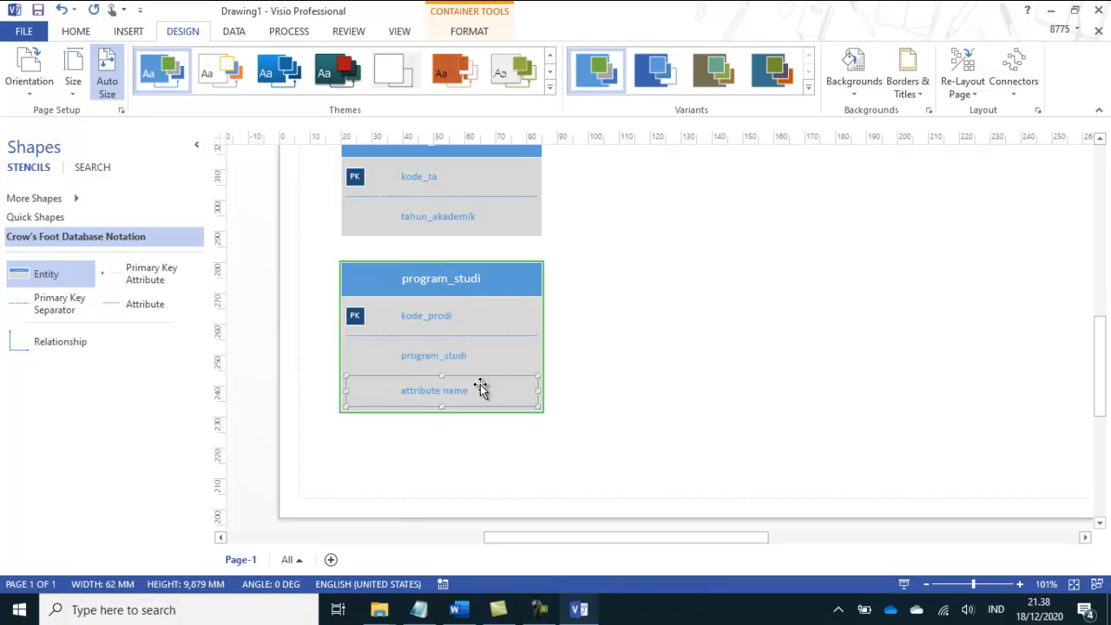
pyautogui.rightClick(479, 386)
pyautogui.click(479, 386)
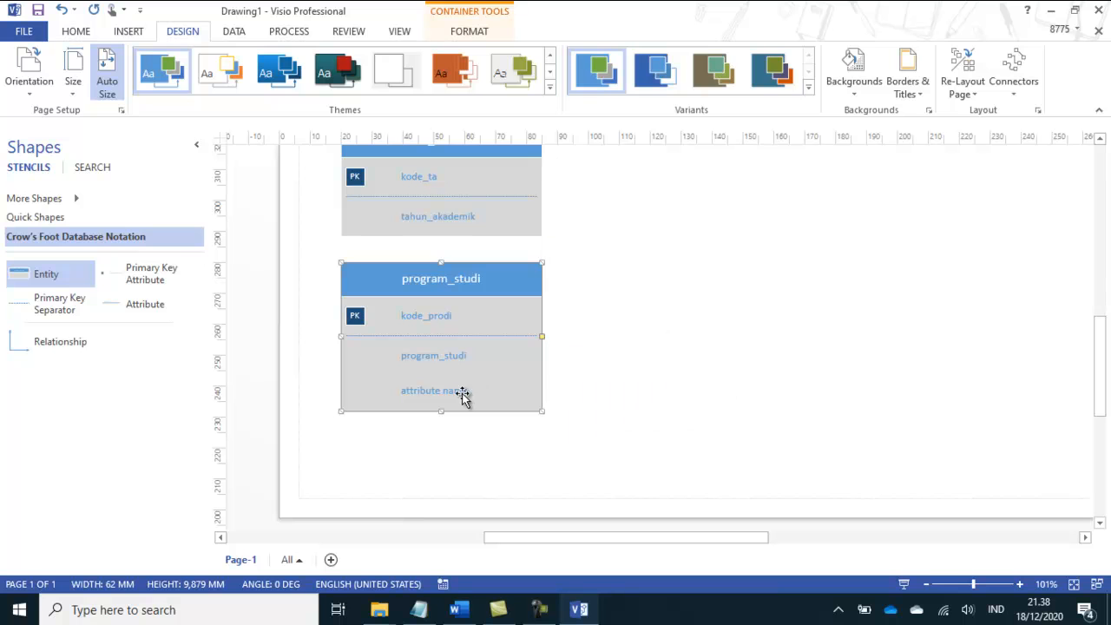
pyautogui.doubleClick(455, 391)
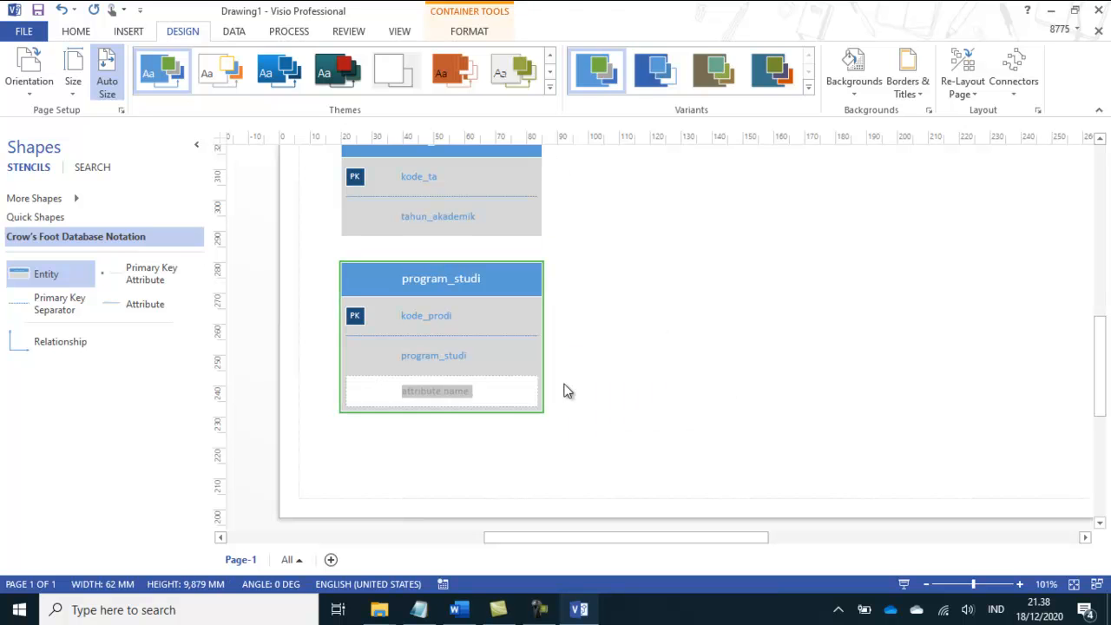
pyautogui.click(548, 383)
pyautogui.click(459, 392)
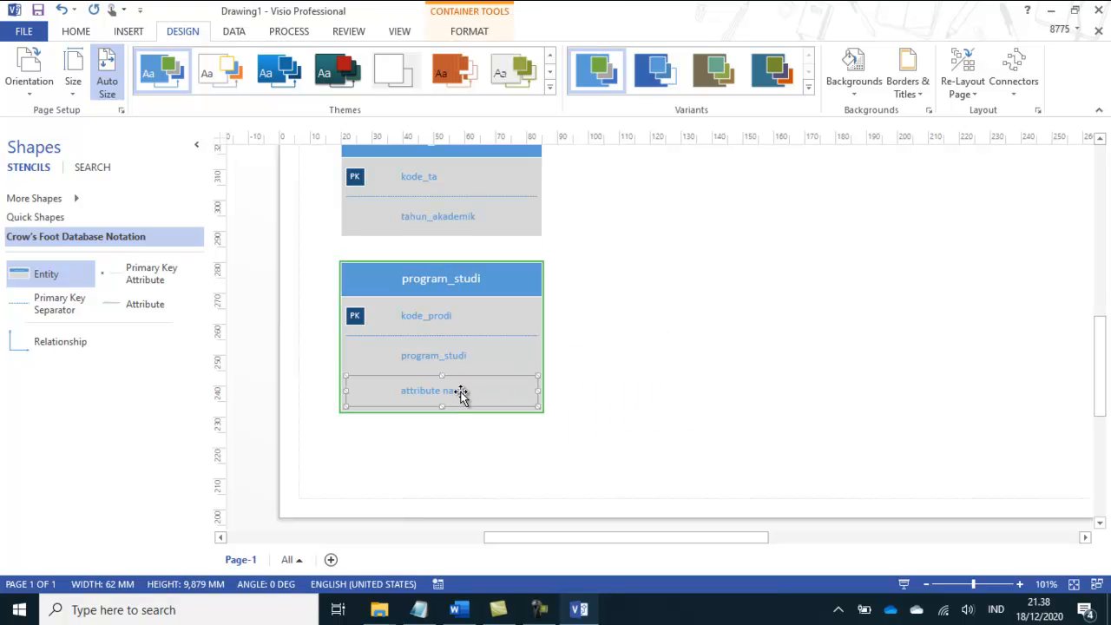
pyautogui.rightClick(463, 387)
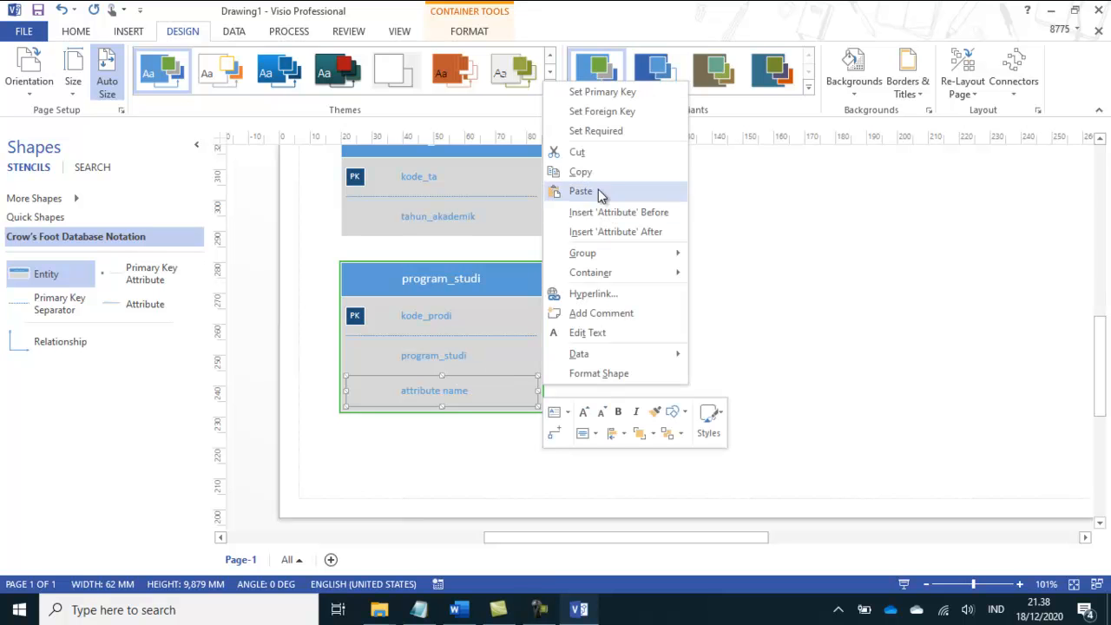
pyautogui.click(612, 152)
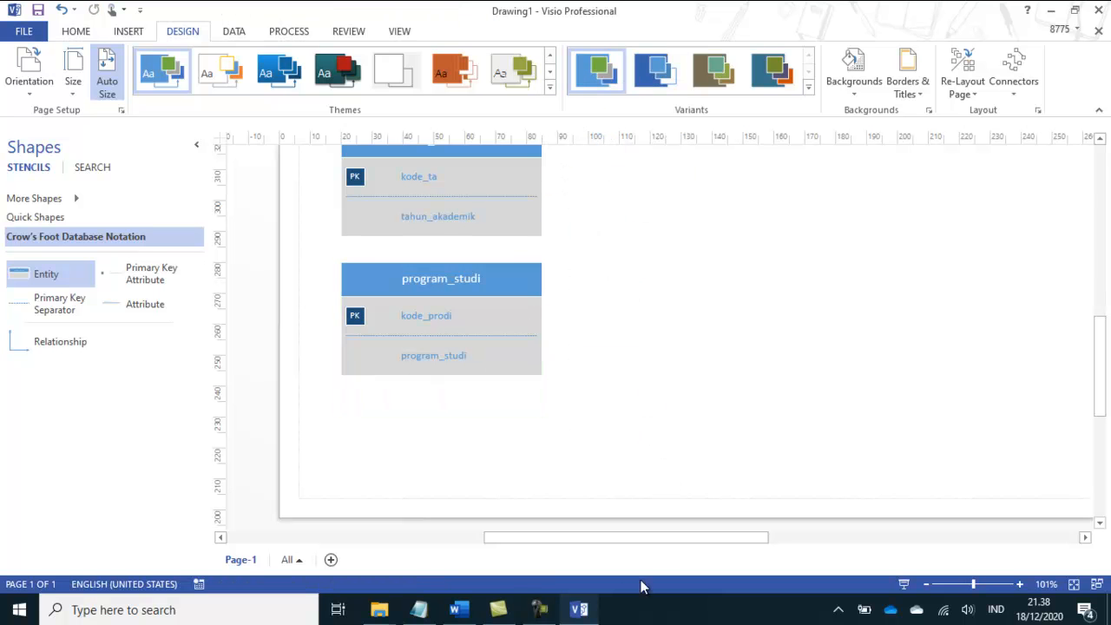
# Step: Check the mahasiswa table's field list in the Word module, then place a new Entity across from calon_mahasiswa in the Visio drawing
pyautogui.click(585, 613)
pyautogui.scroll(-3, 575, 476)
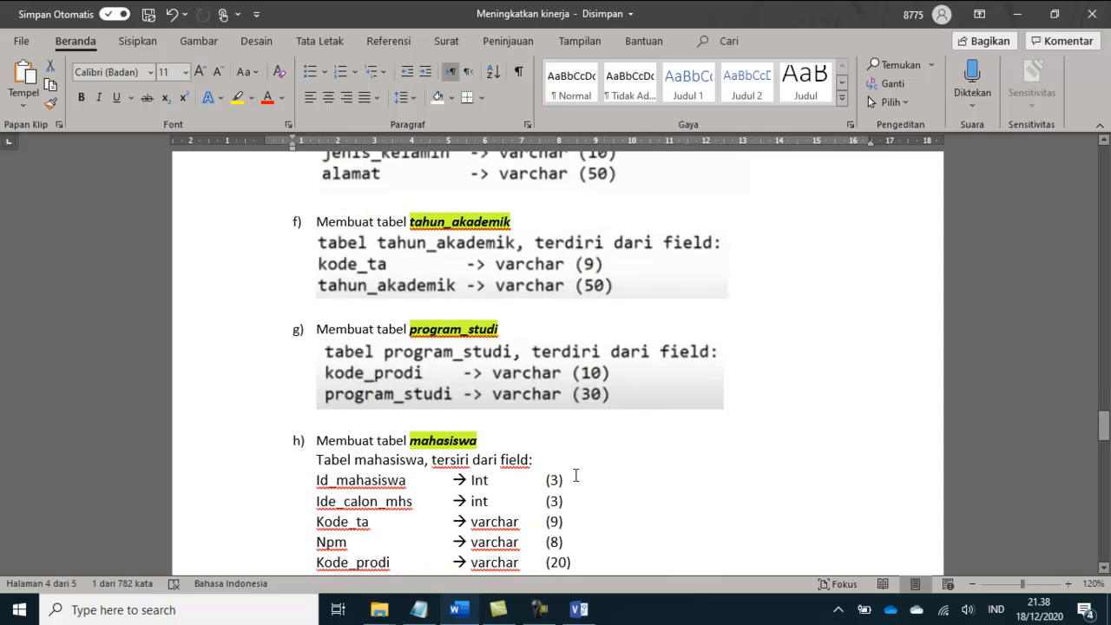
pyautogui.moveTo(412, 395); pyautogui.dragTo(485, 396)
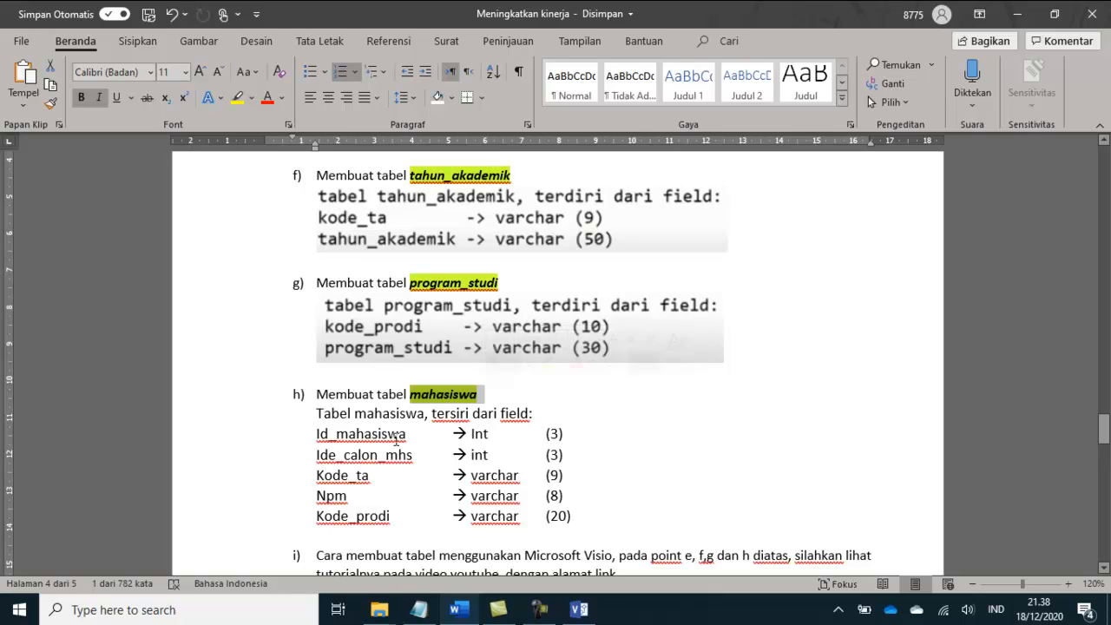
pyautogui.click(345, 455)
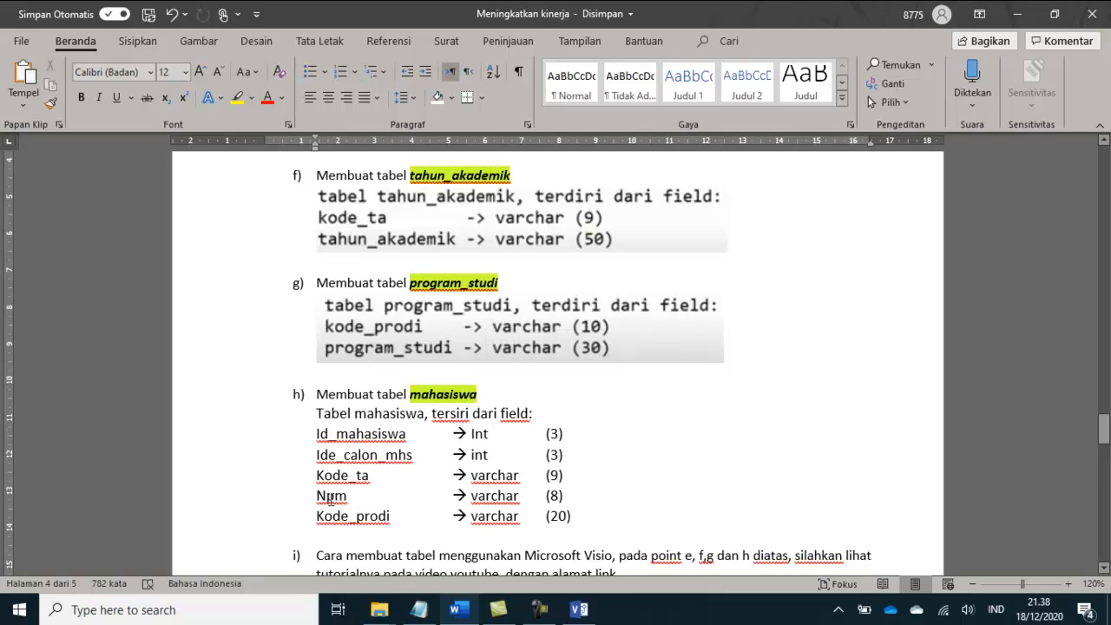
pyautogui.click(579, 610)
pyautogui.scroll(4, 678, 473)
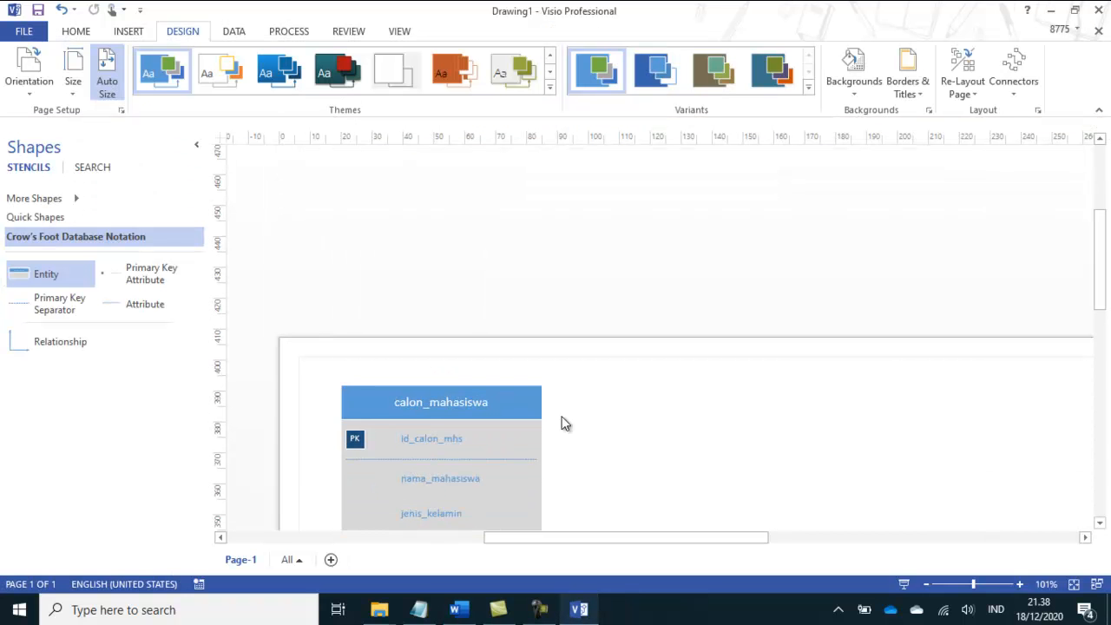
pyautogui.scroll(-3, 226, 304)
pyautogui.scroll(-2, 315, 308)
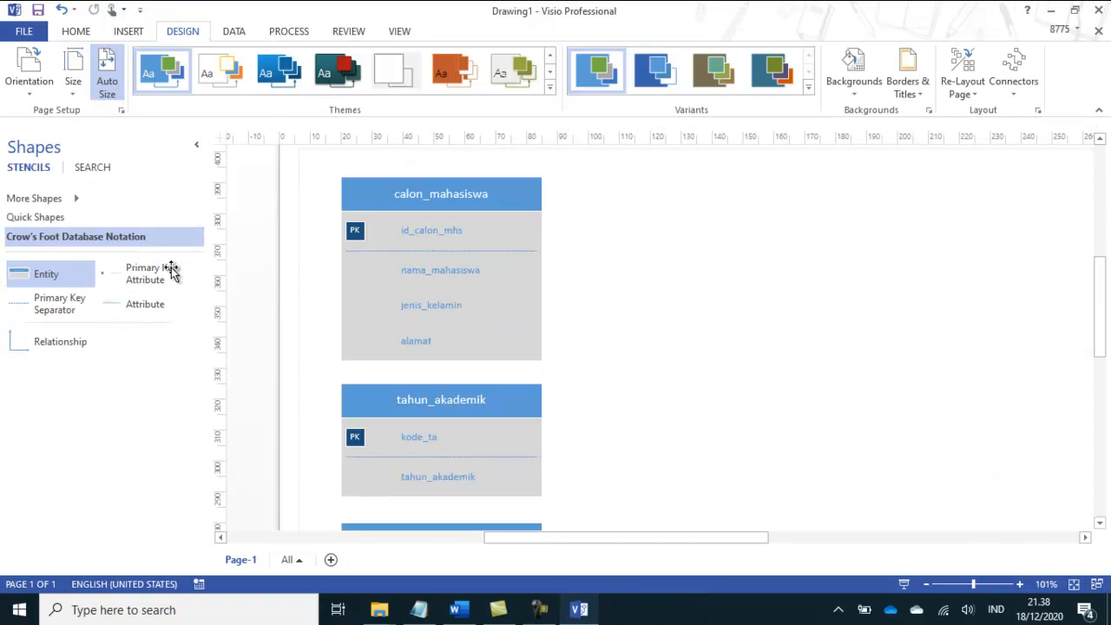
pyautogui.moveTo(44, 278); pyautogui.dragTo(819, 209)
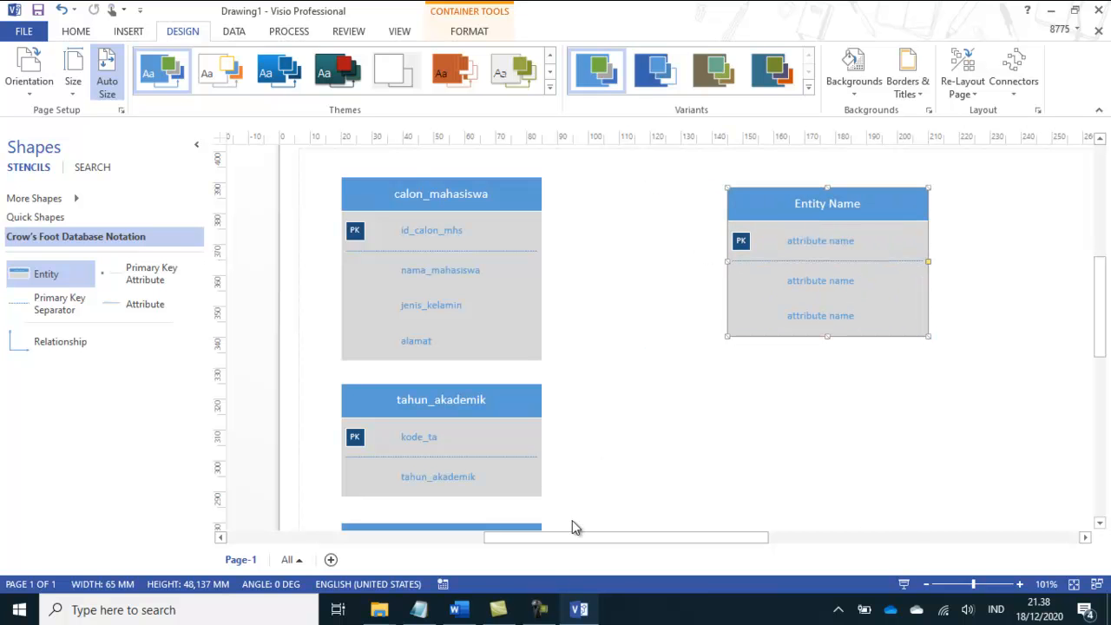
# Step: Recheck the table name in the Word module and name the new Visio entity mahasiswa
pyautogui.click(581, 613)
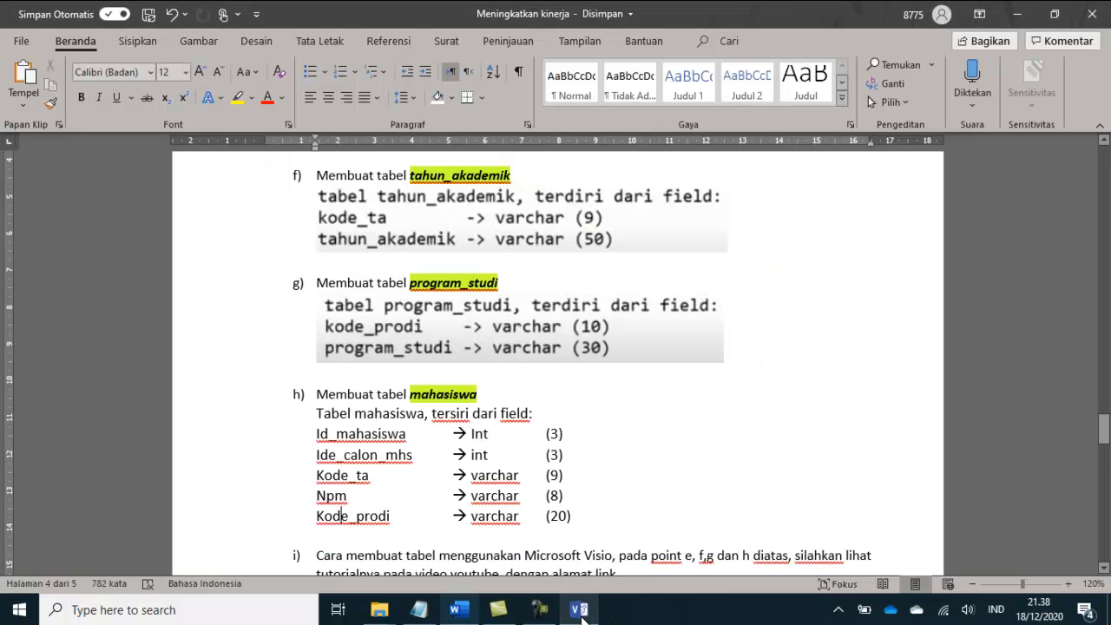
pyautogui.click(582, 613)
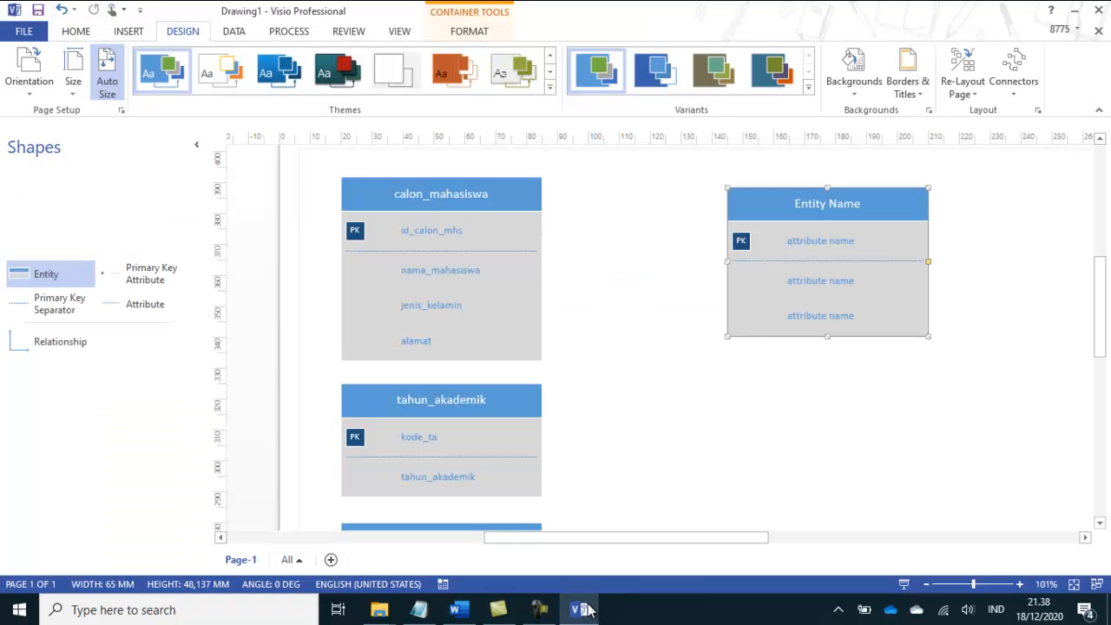
pyautogui.doubleClick(836, 209)
pyautogui.write('mahasiswa')
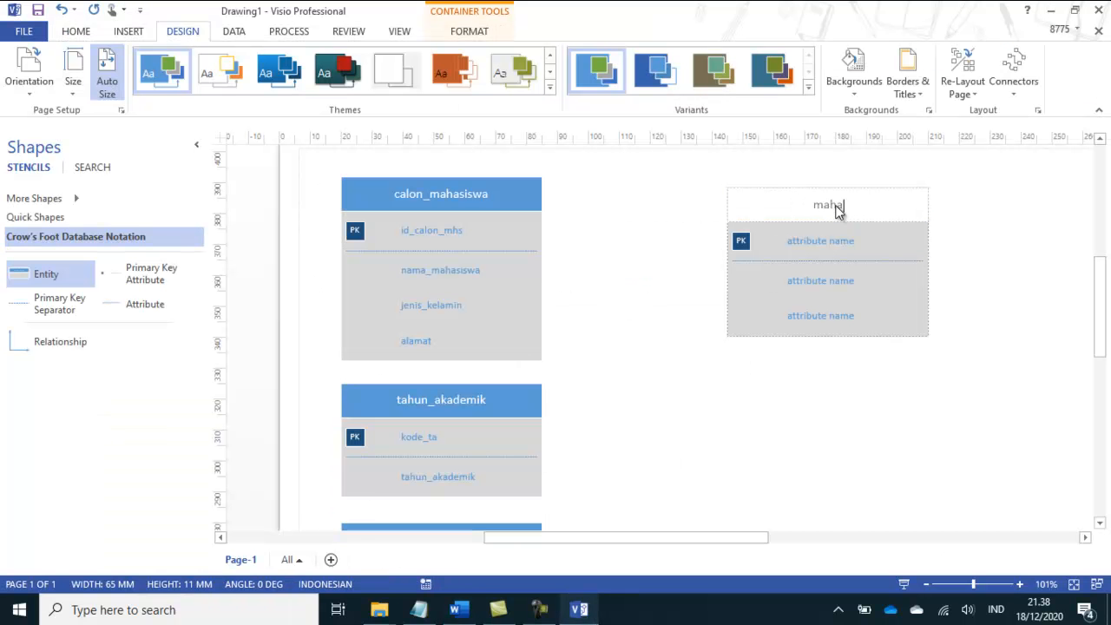
# Step: Correct the field name Ide_calon_mhs to Id_calon_mhs in the Word module's mahasiswa list and return to Visio
pyautogui.click(585, 612)
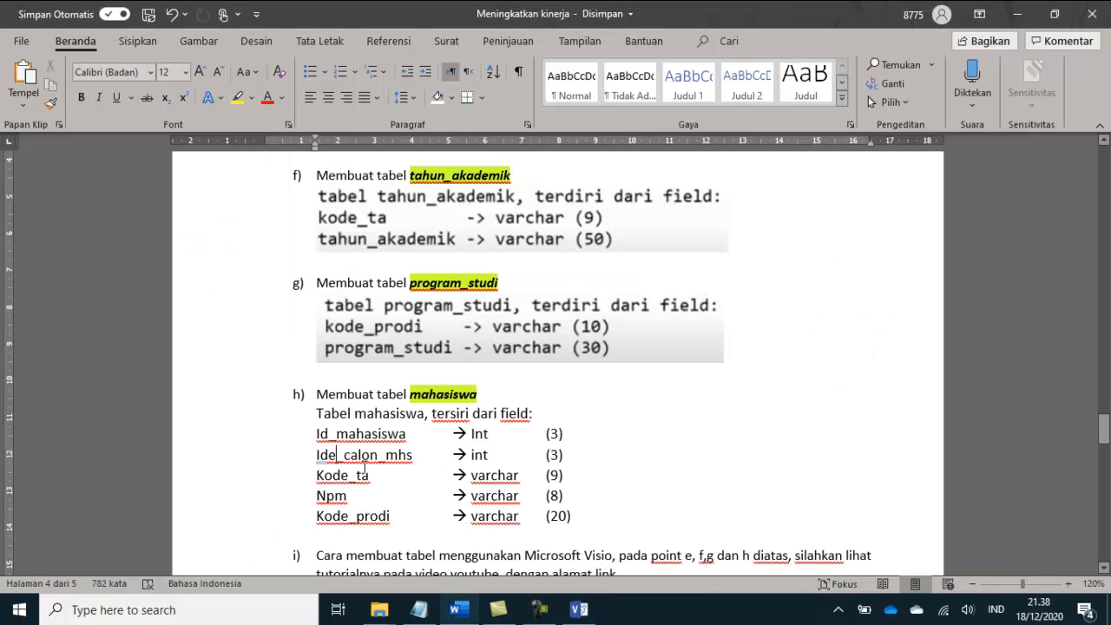
pyautogui.press('BackSpace')
pyautogui.click(582, 612)
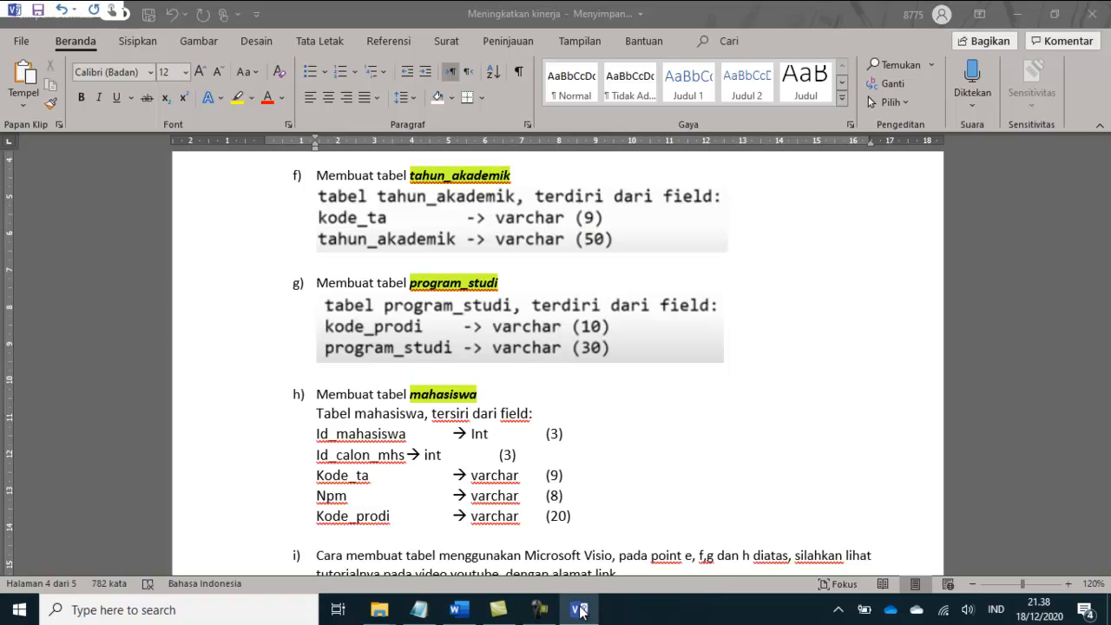
# Step: Name the mahasiswa entity's primary key attribute id_mahasiswa
pyautogui.click(826, 247)
pyautogui.click(827, 250)
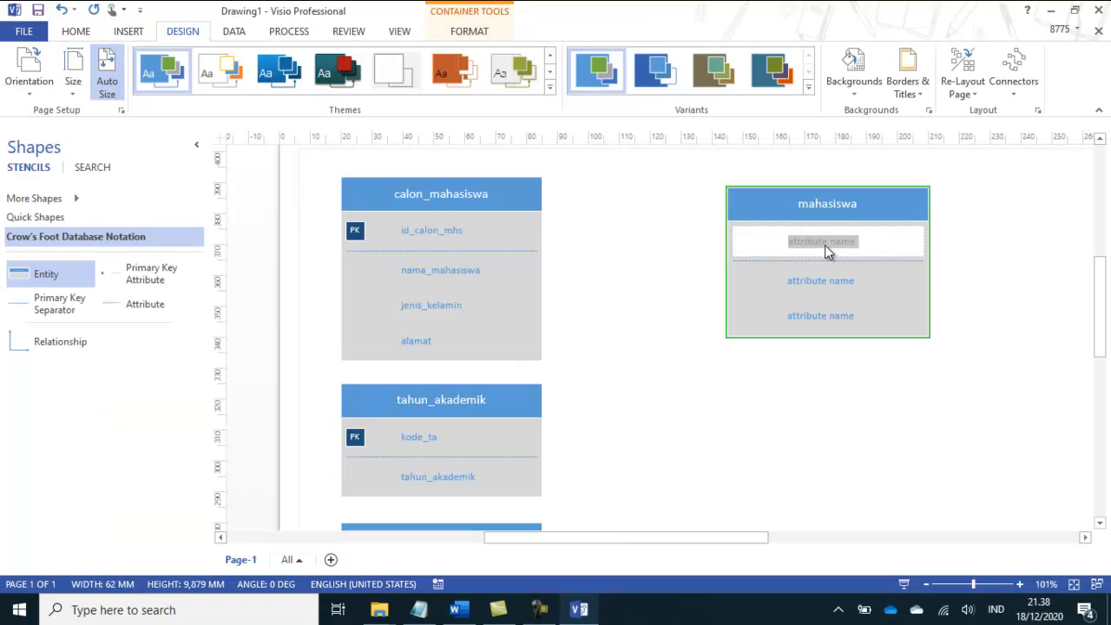
pyautogui.write('id_mahasiswa')
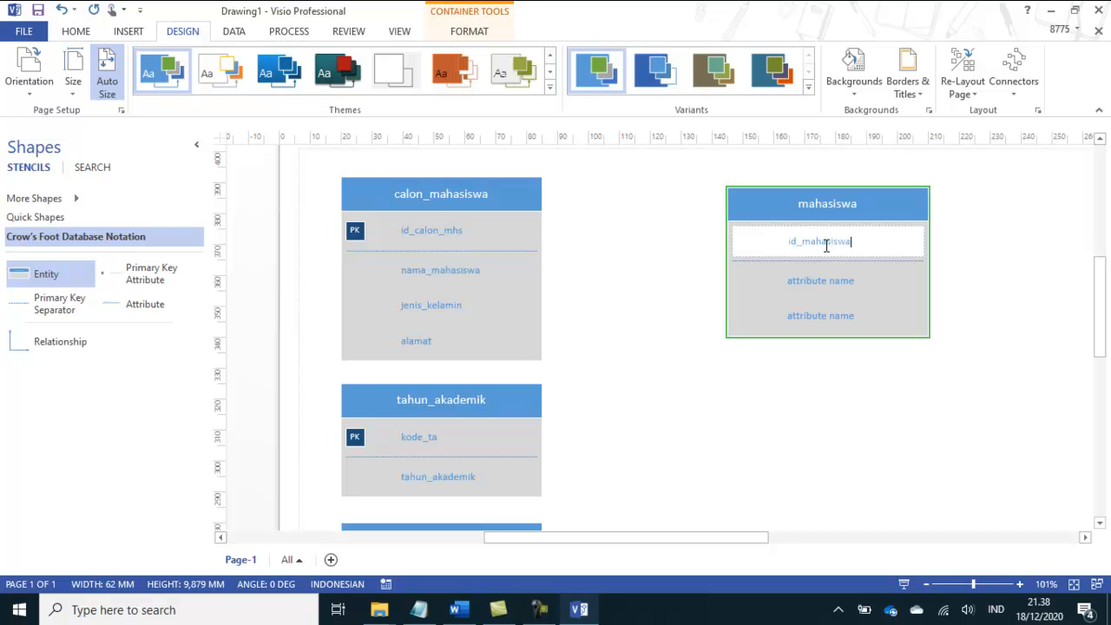
# Step: Check the next mahasiswa field in the Word module and name the Visio entity's first regular attribute id_calon_mhs
pyautogui.click(582, 609)
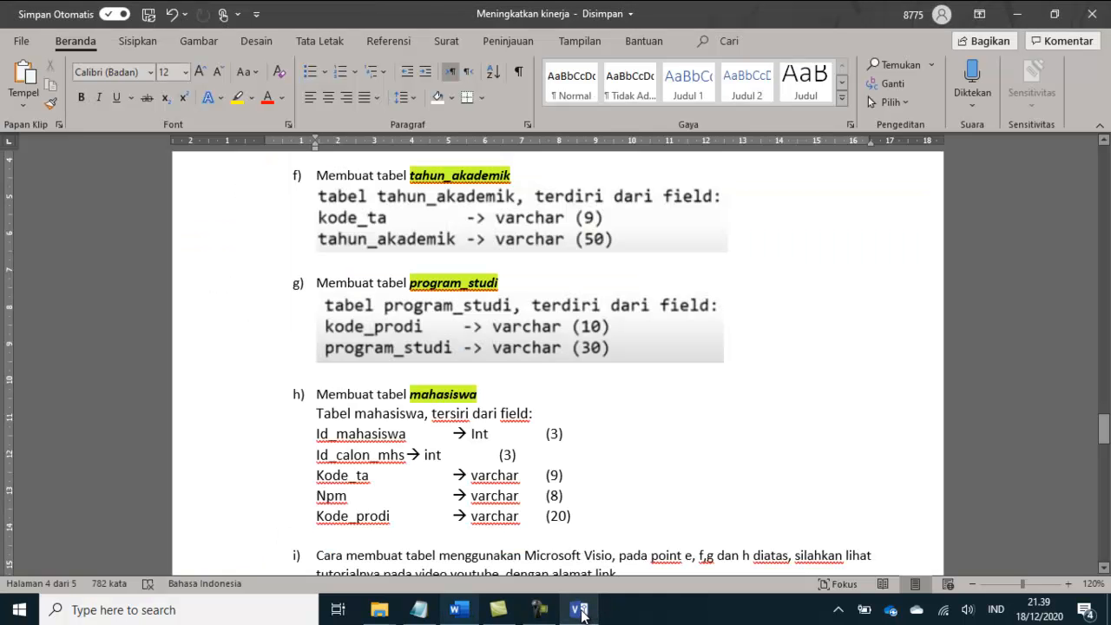
pyautogui.click(578, 613)
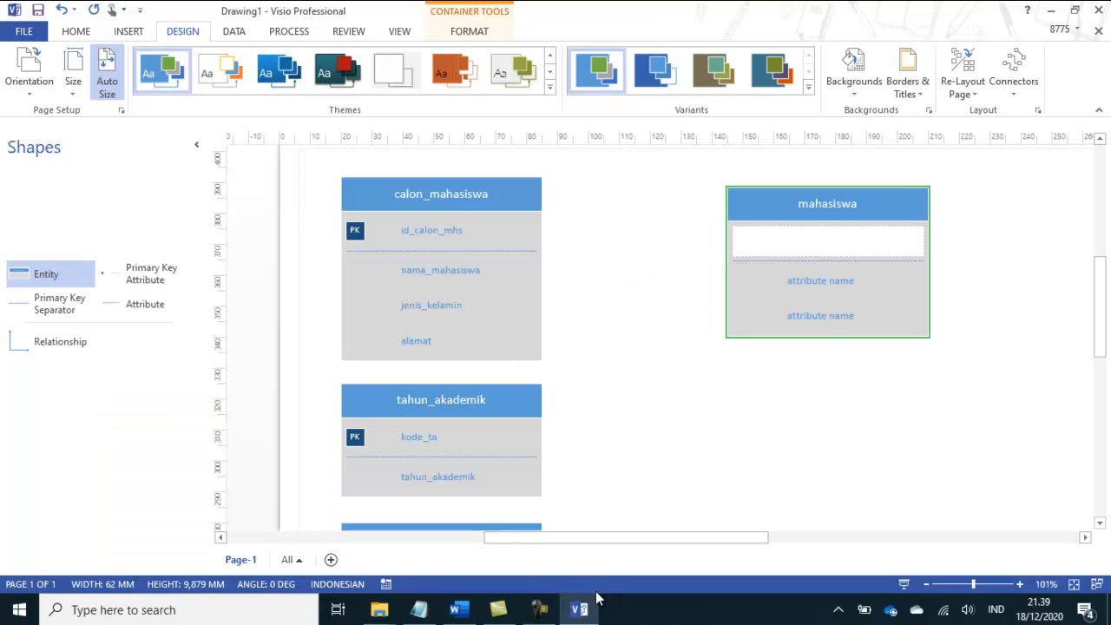
pyautogui.click(799, 283)
pyautogui.click(799, 283)
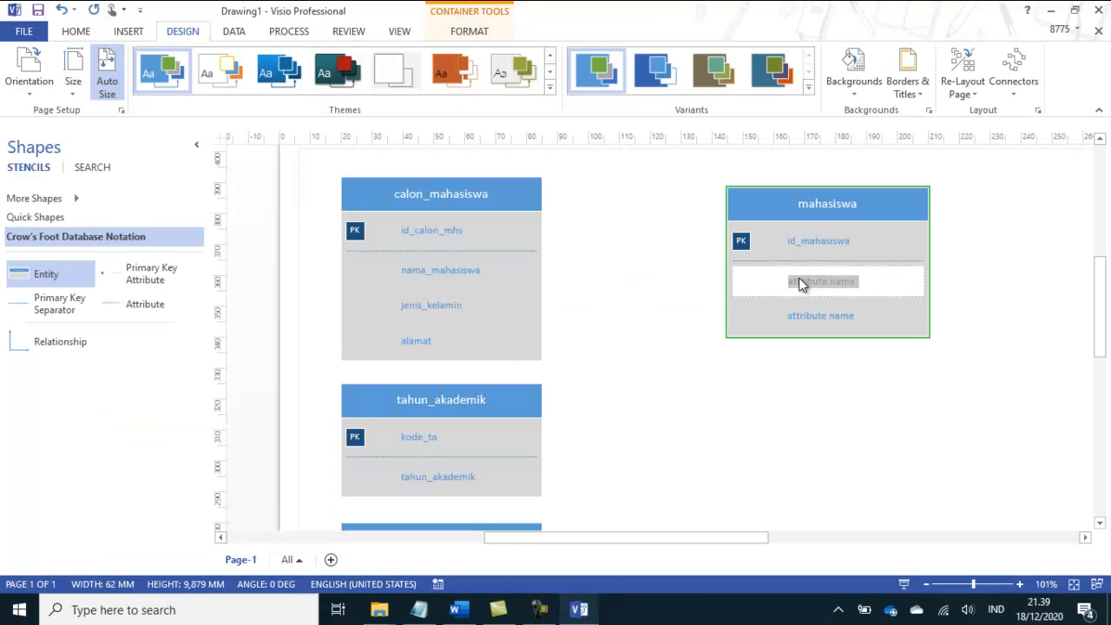
pyautogui.press('BackSpace')
pyautogui.write('id_calon_mhs')
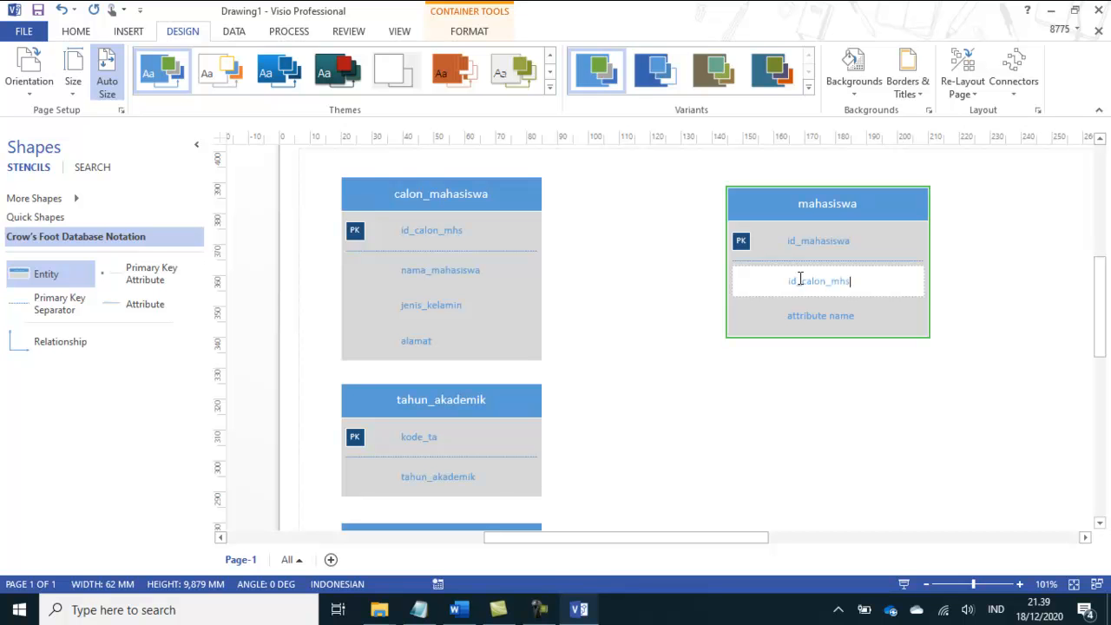
# Step: Consult the Word module's field list again and name the mahasiswa entity's second regular attribute kode_ta
pyautogui.click(579, 611)
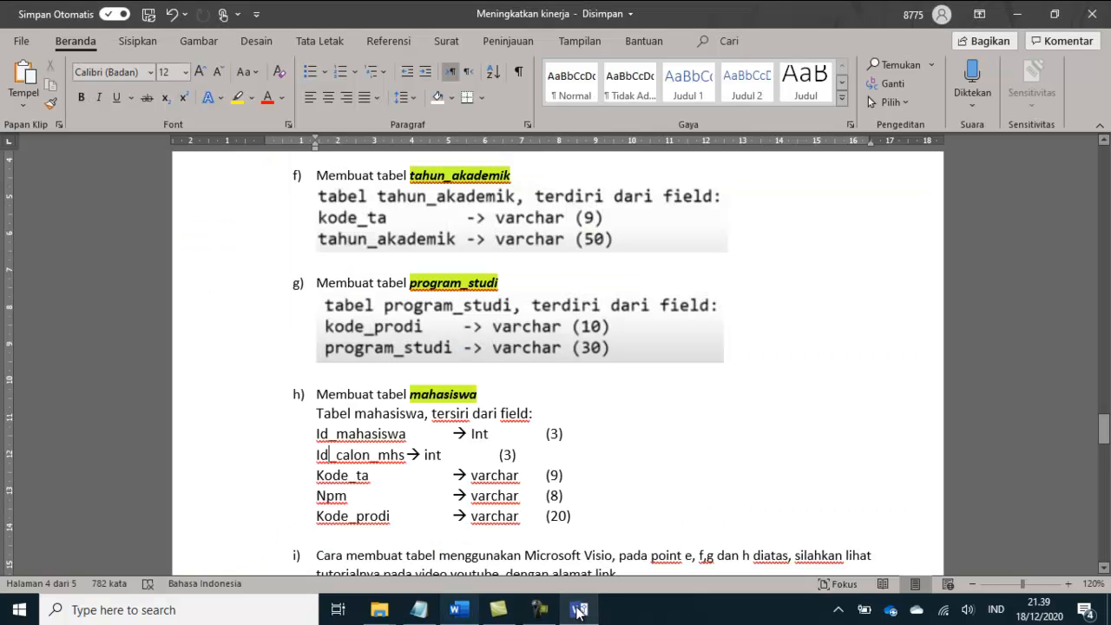
pyautogui.click(578, 612)
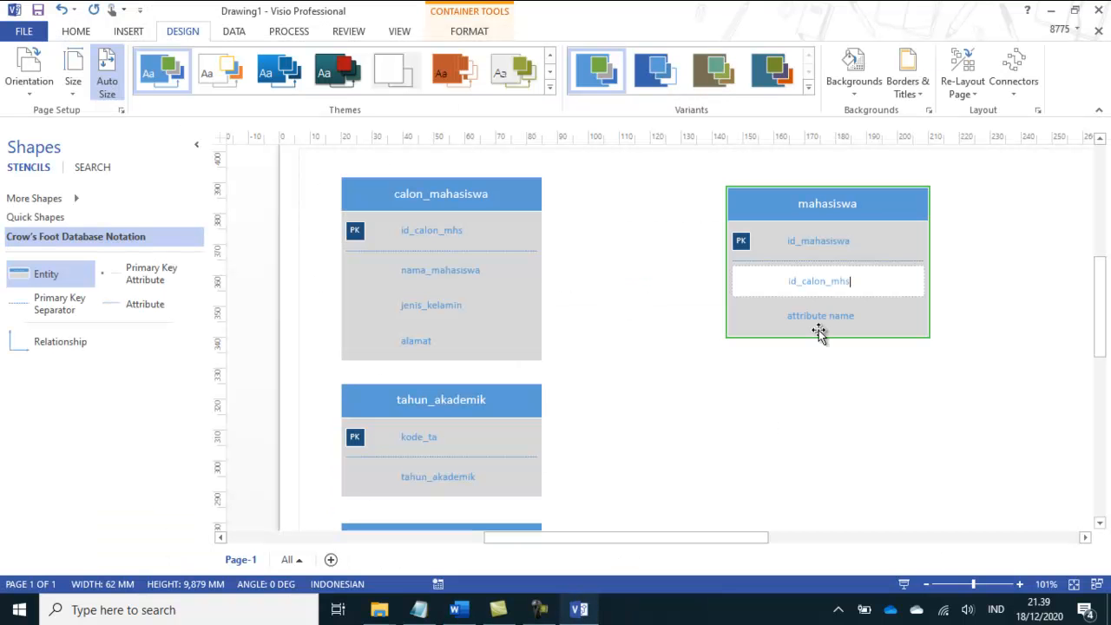
pyautogui.click(828, 319)
pyautogui.write('kode_ta')
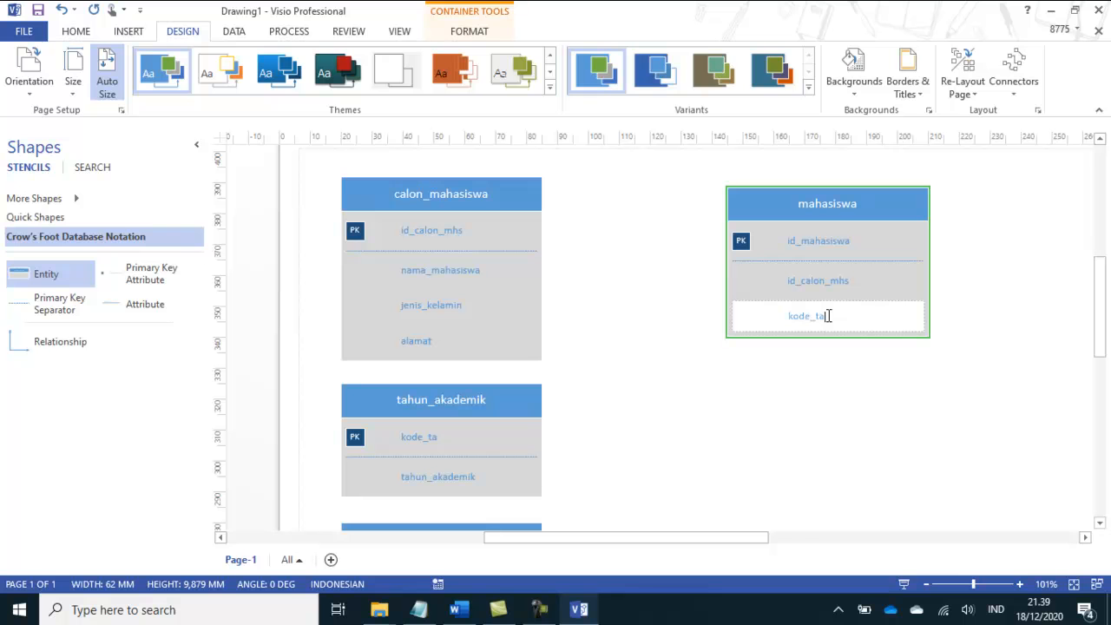
# Step: Check the remaining mahasiswa fields in the Word module, then insert a new attribute after kode_ta in the Visio entity
pyautogui.click(458, 610)
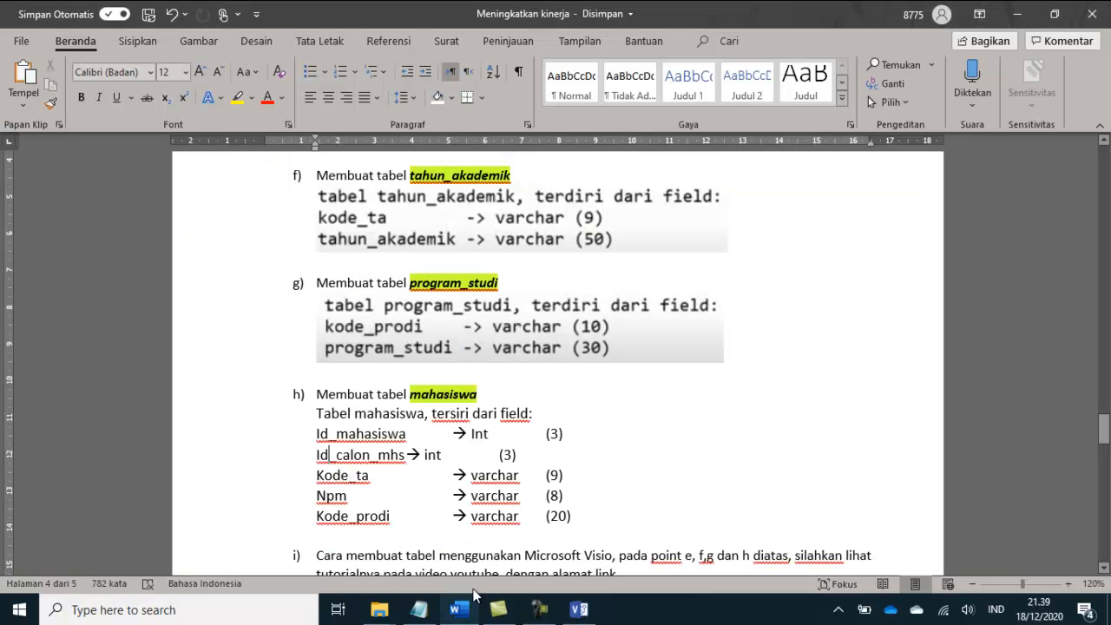
pyautogui.click(578, 609)
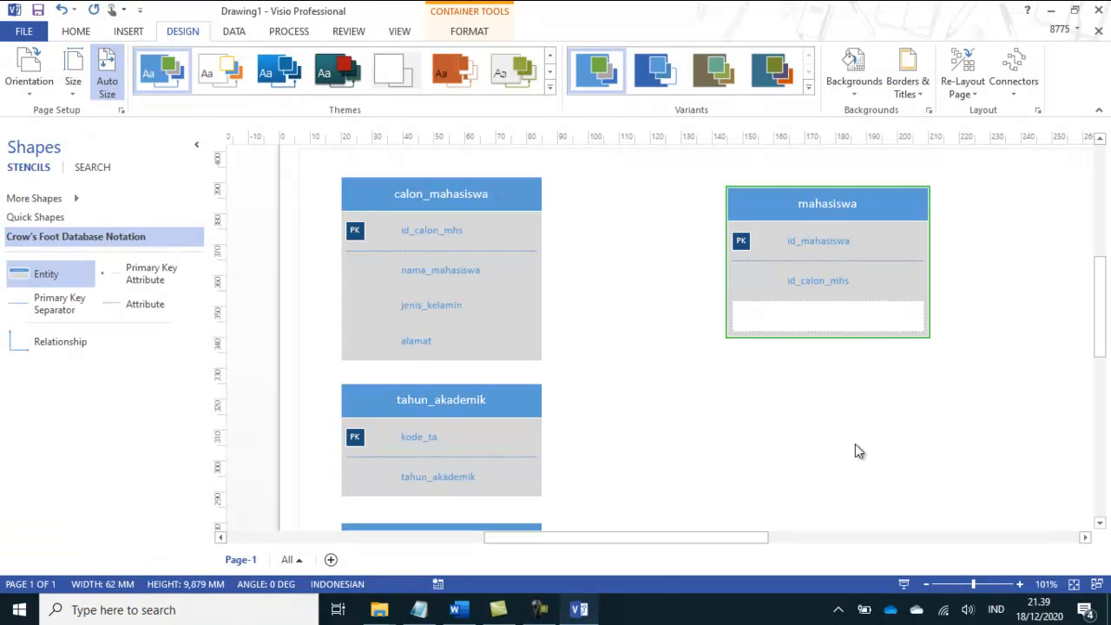
pyautogui.click(910, 290)
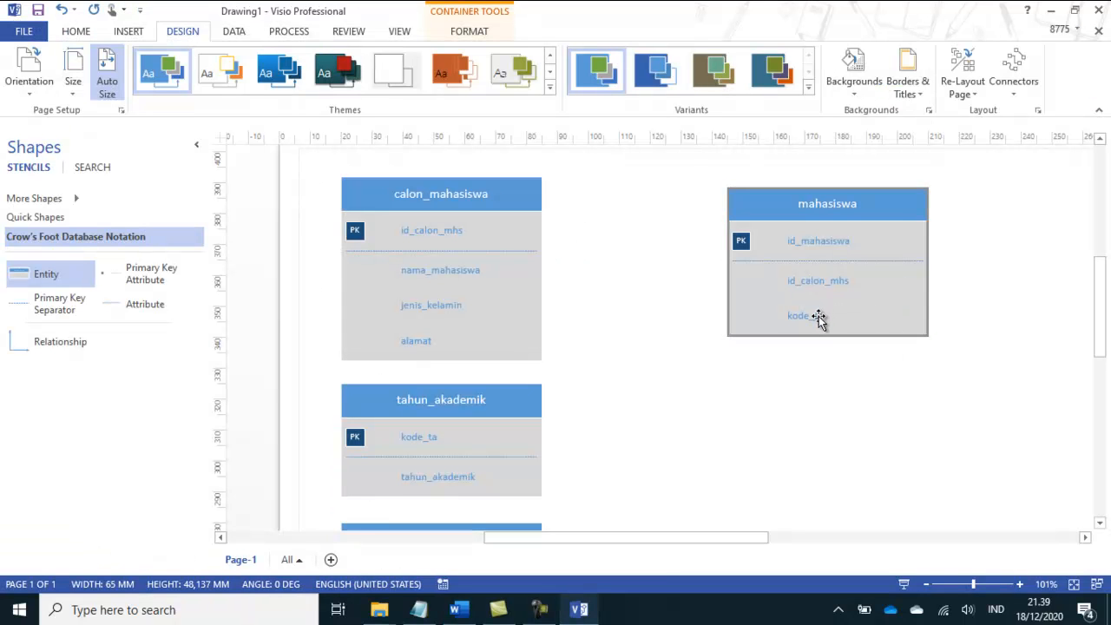
pyautogui.click(818, 318)
pyautogui.rightClick(855, 318)
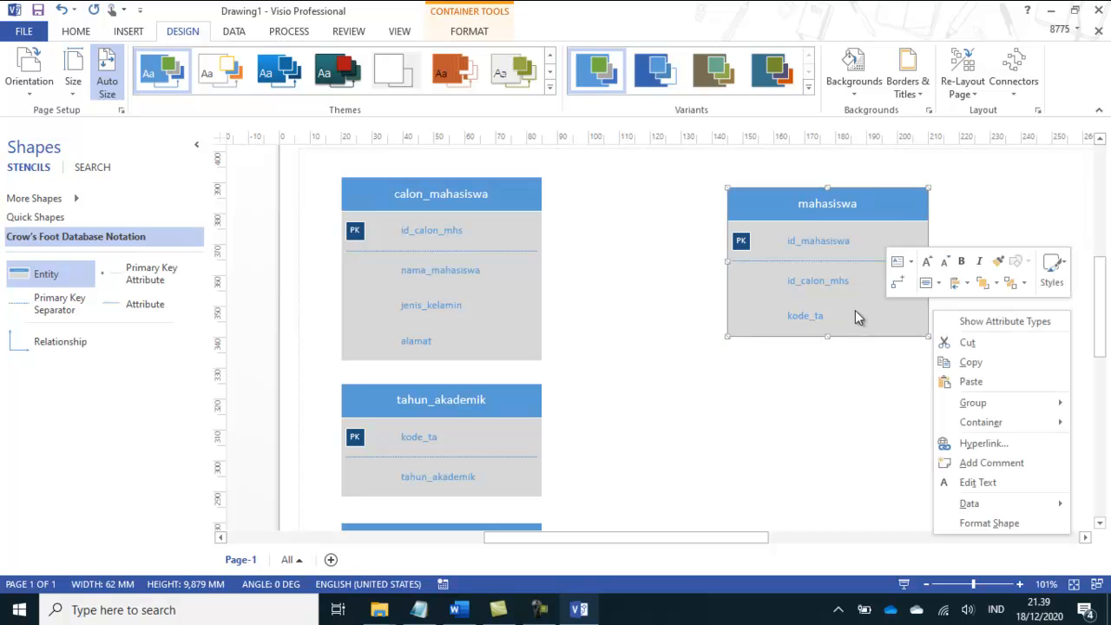
pyautogui.click(823, 317)
pyautogui.click(818, 317)
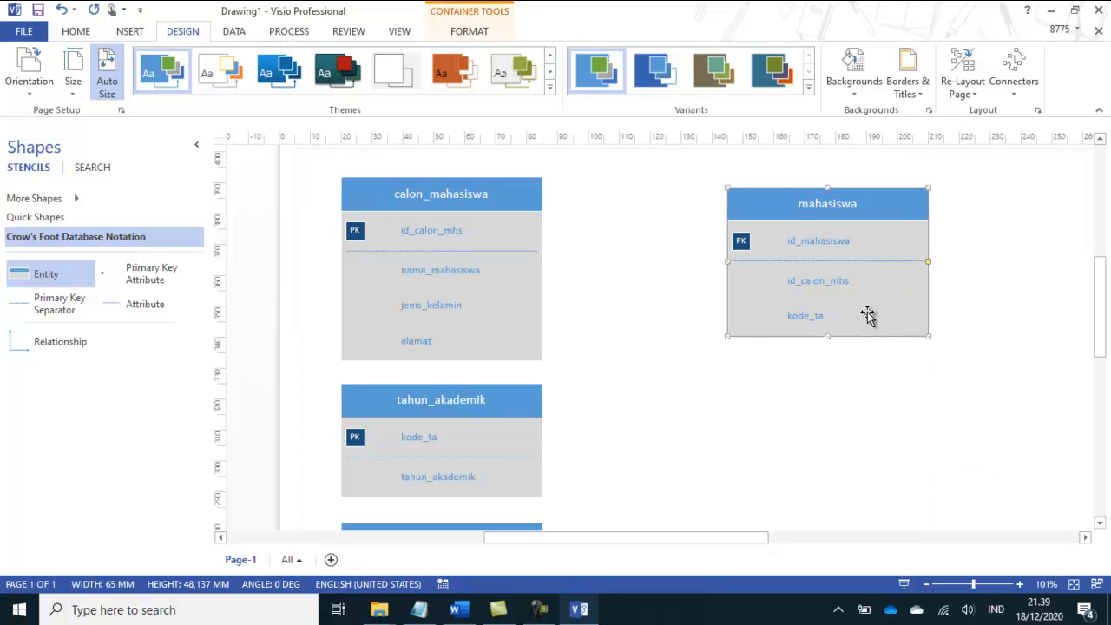
pyautogui.click(988, 300)
pyautogui.click(806, 316)
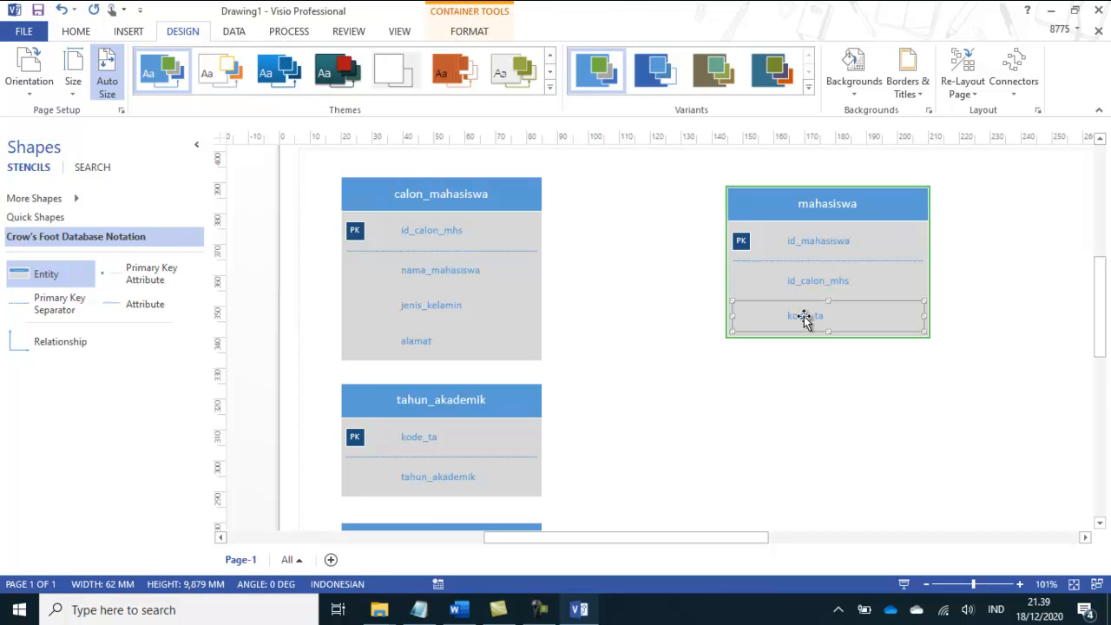
pyautogui.rightClick(806, 316)
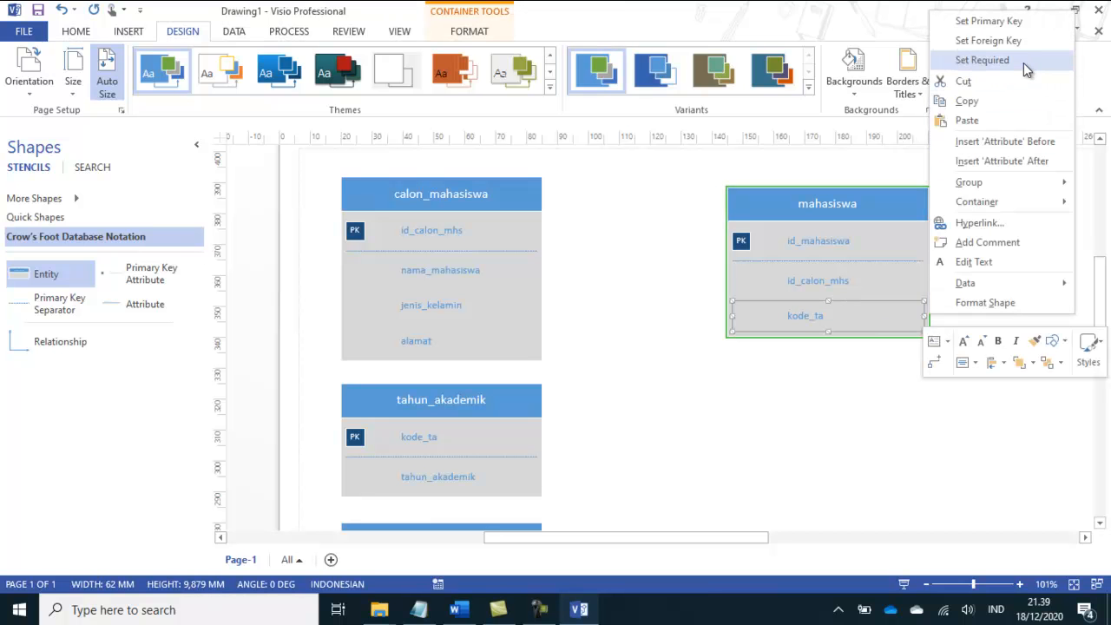
pyautogui.click(1038, 165)
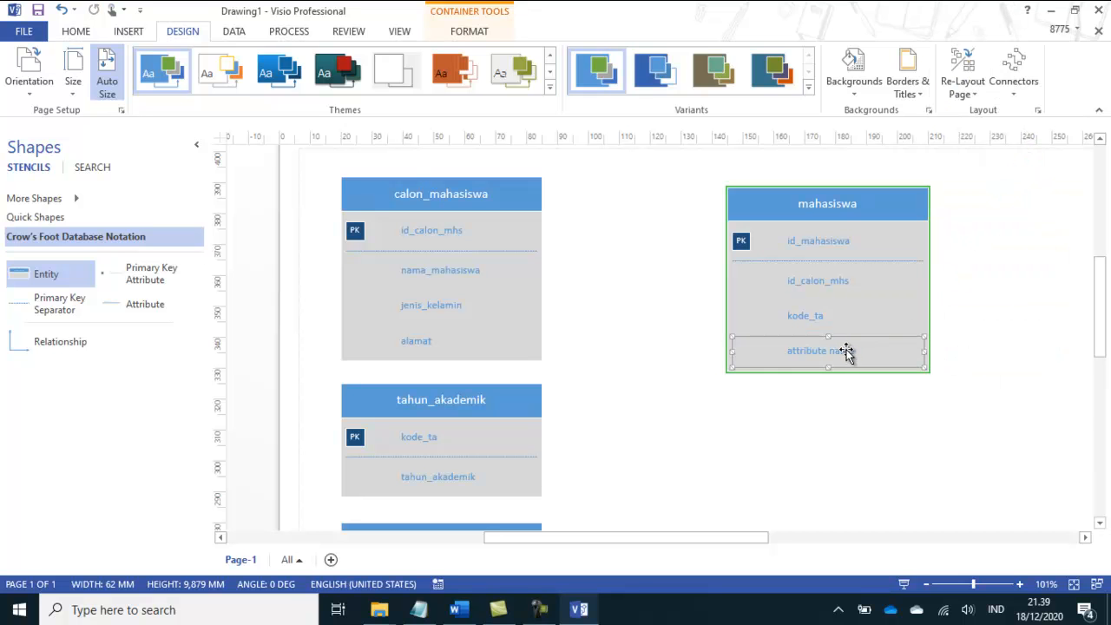
# Step: Insert another attribute at the end of the mahasiswa entity and check its remaining field names in the Word module
pyautogui.rightClick(848, 351)
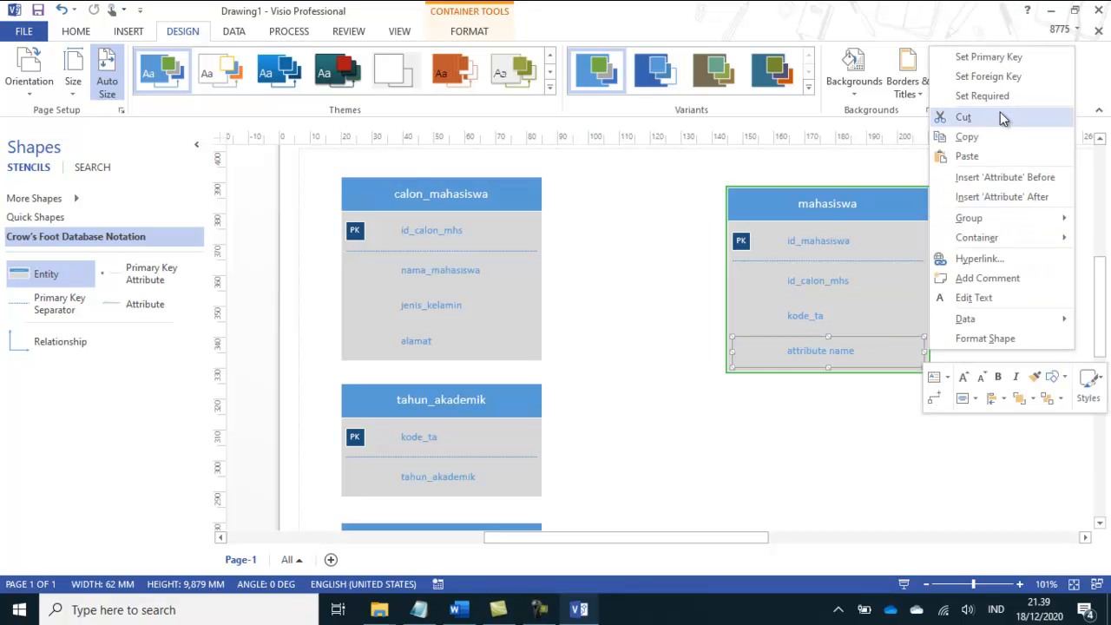
pyautogui.click(1006, 197)
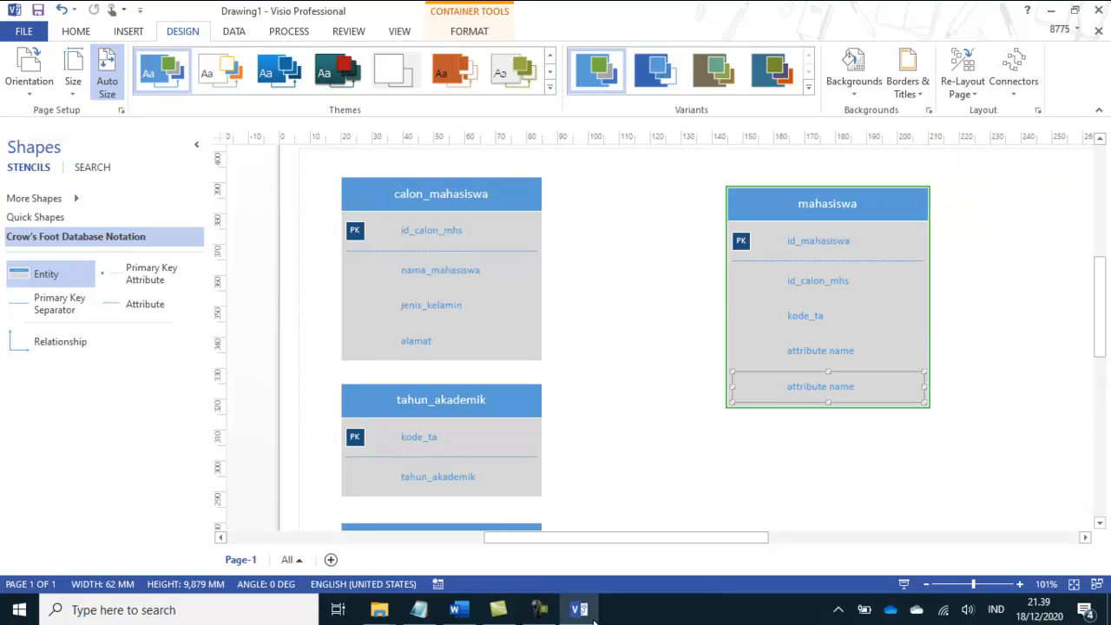
pyautogui.click(582, 613)
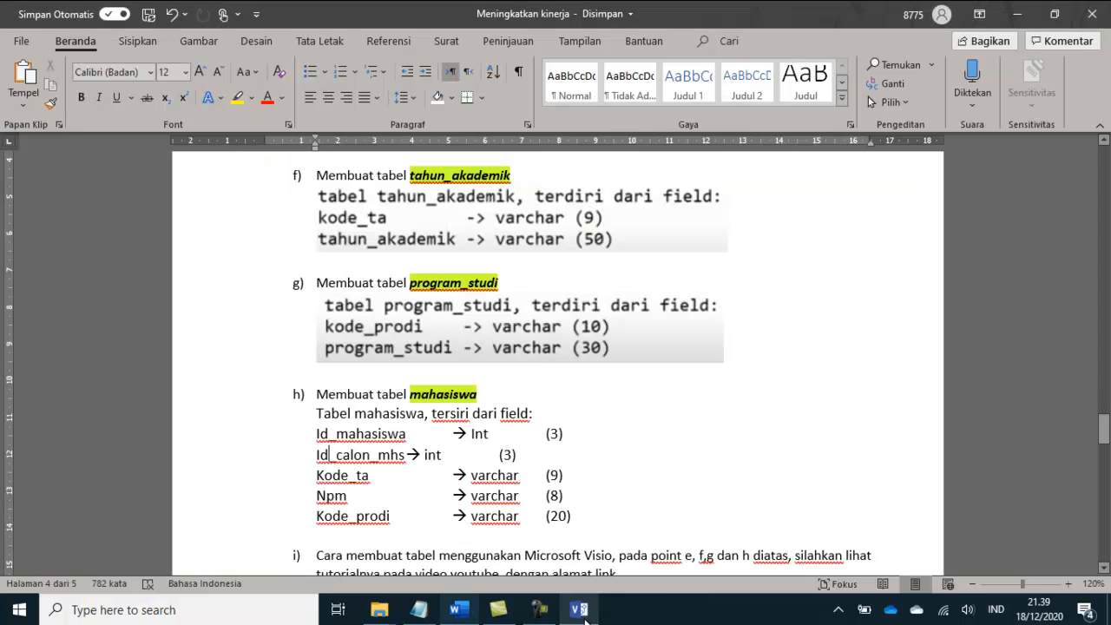
pyautogui.click(580, 611)
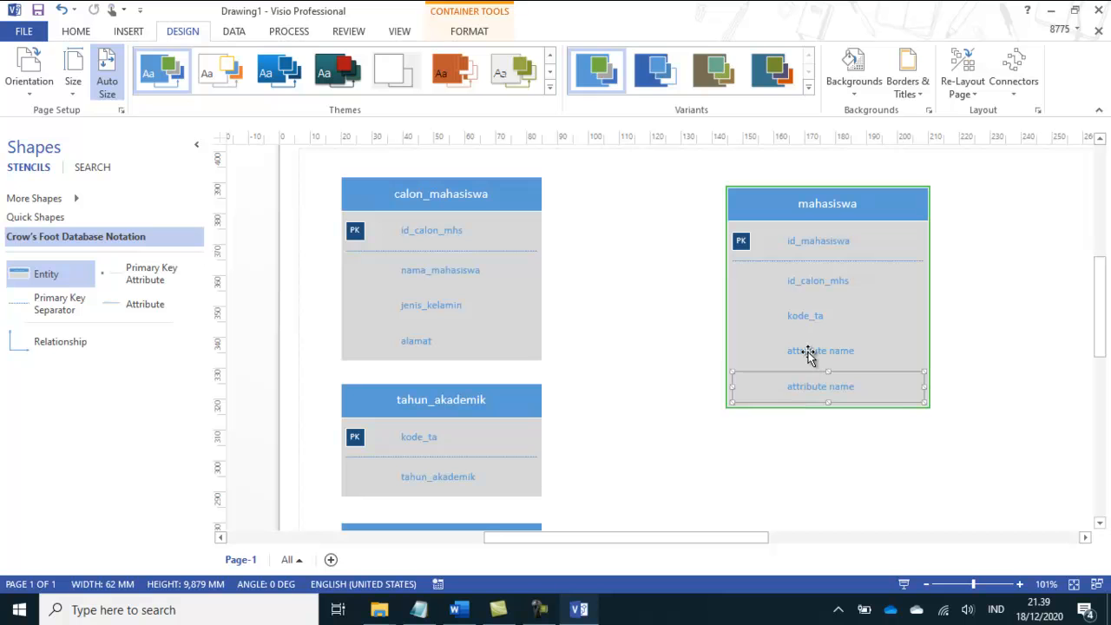
# Step: Name the mahasiswa entity's last two attributes npm and kode_prodi
pyautogui.doubleClick(808, 355)
pyautogui.write('npm')
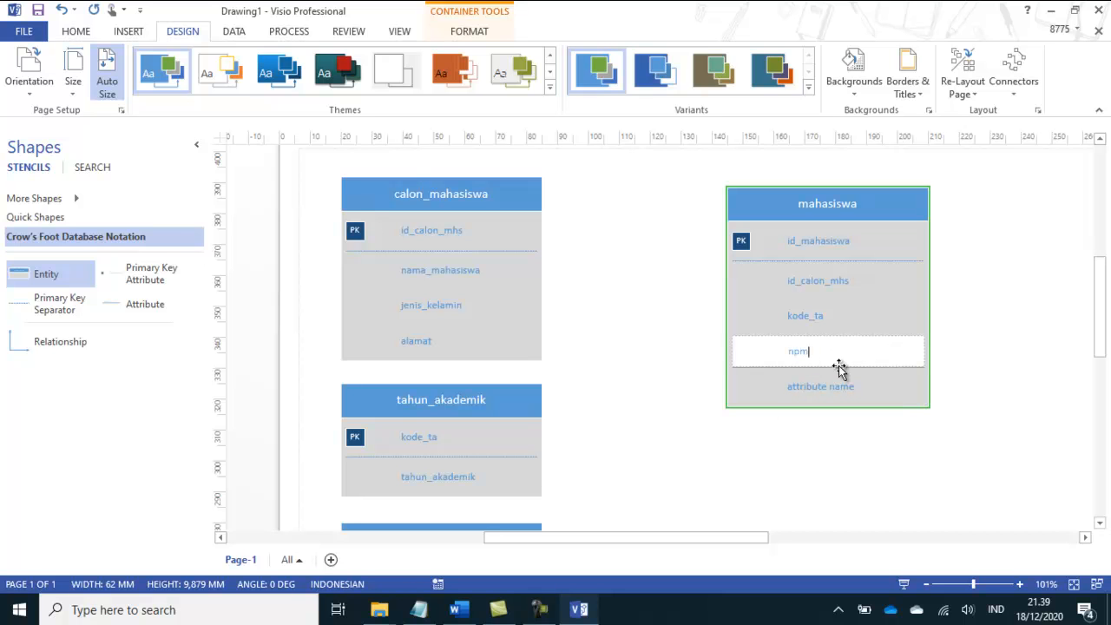
pyautogui.doubleClick(833, 395)
pyautogui.write('kode_pro')
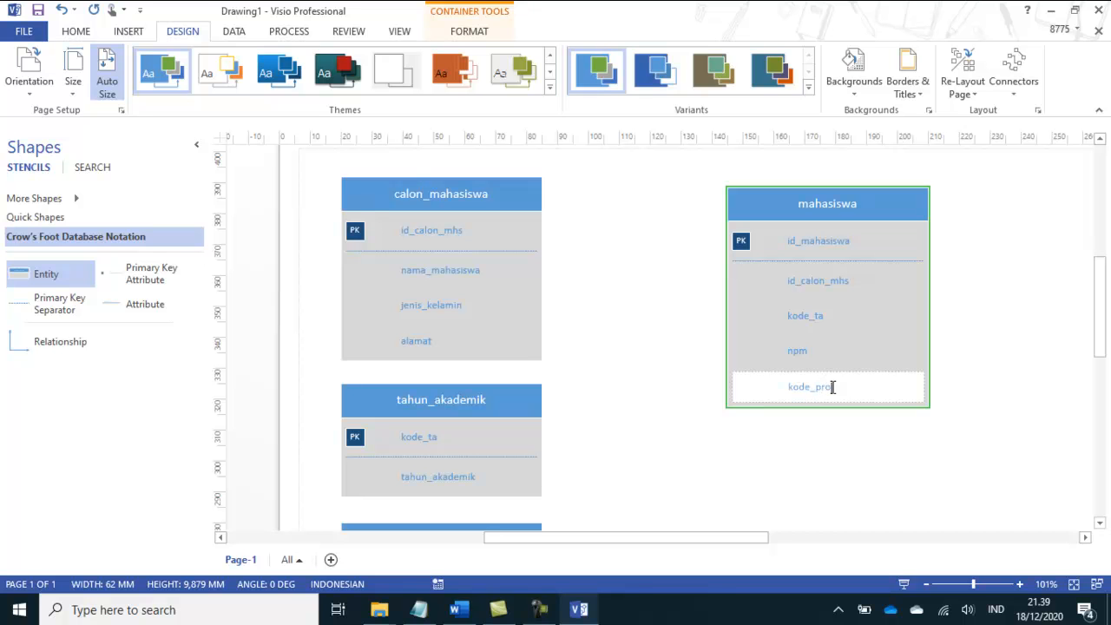
pyautogui.write('di')
pyautogui.click(974, 396)
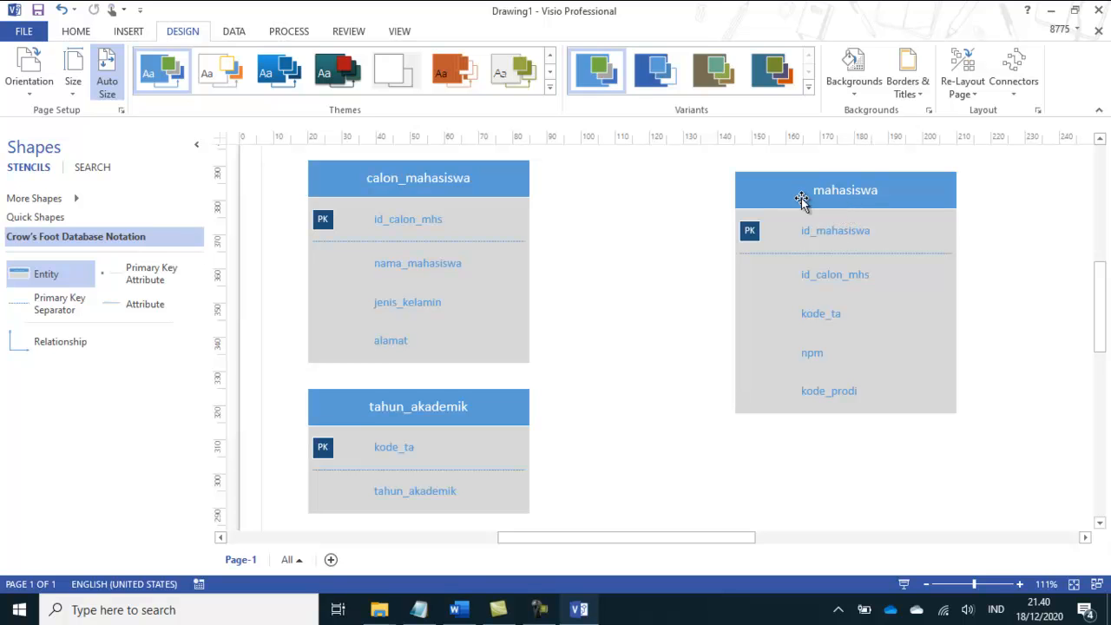
# Step: Compare id_calon_mhs, kode_ta and kode_prodi in mahasiswa with the primary keys of calon_mahasiswa, tahun_akademik and program_studi
pyautogui.click(818, 276)
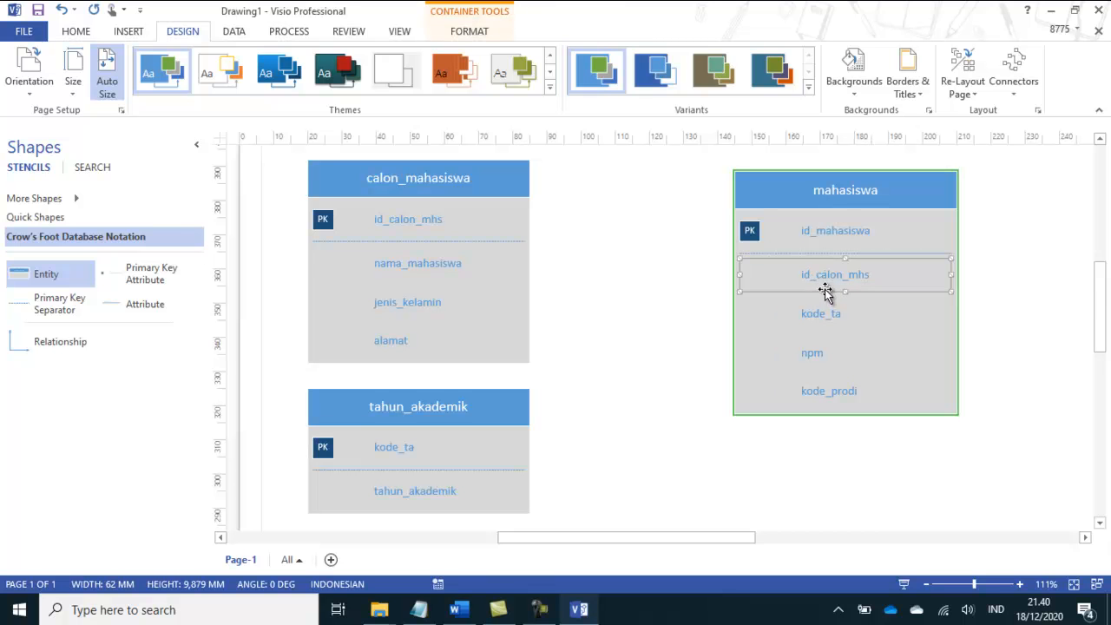
pyautogui.moveTo(1099, 296)
pyautogui.mouseDown()
pyautogui.moveTo(1101, 347)
pyautogui.moveTo(1107, 283)
pyautogui.mouseUp()
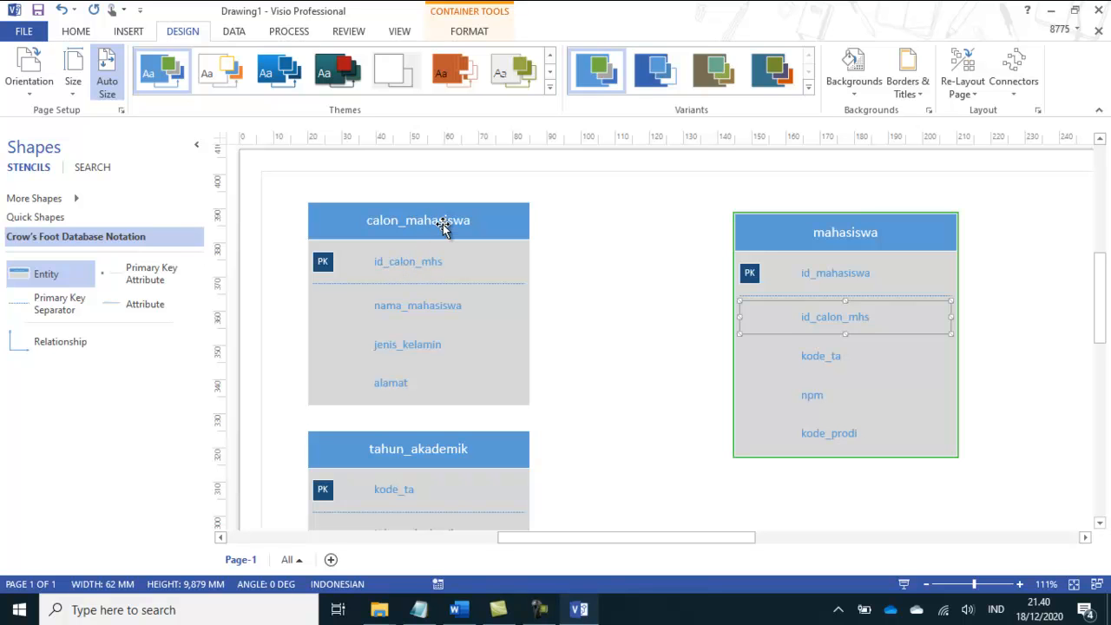
pyautogui.click(422, 267)
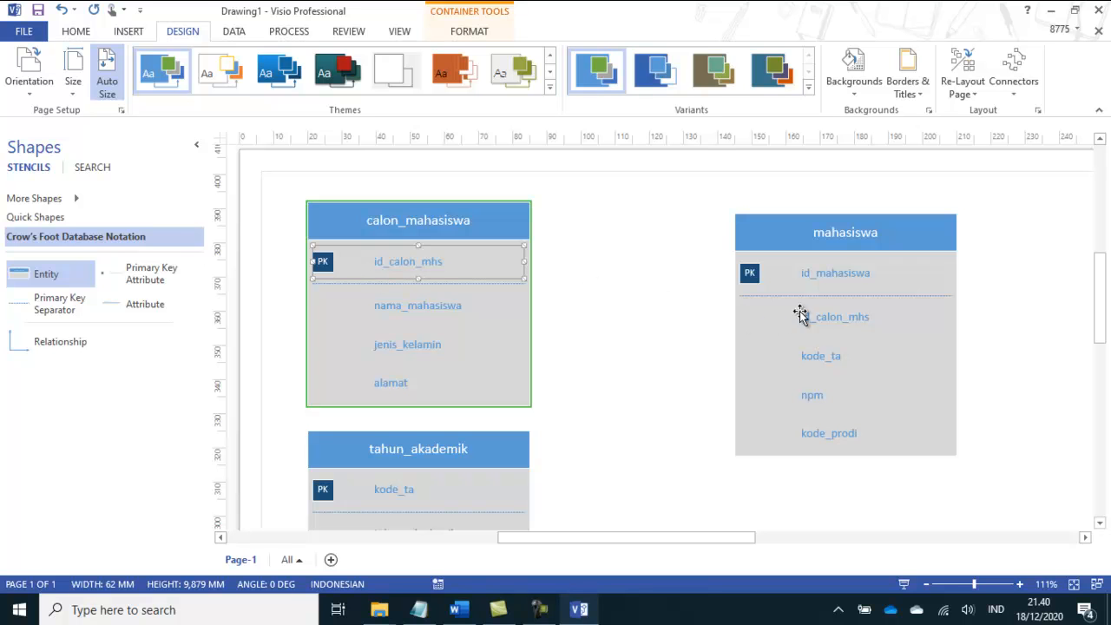
pyautogui.click(829, 318)
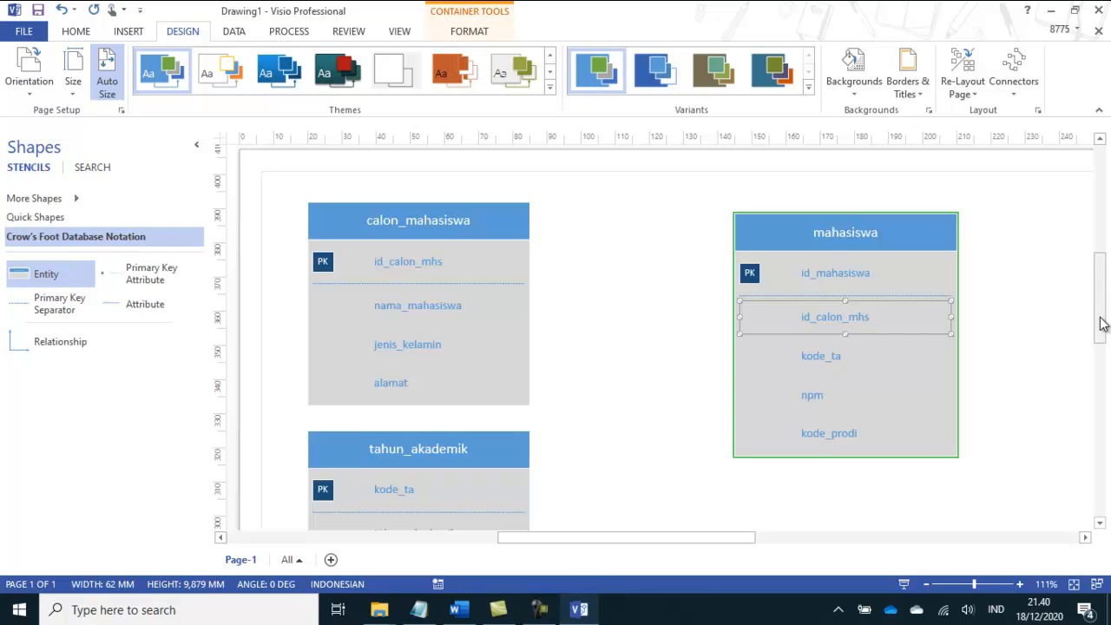
pyautogui.scroll(-3, 1101, 325)
pyautogui.click(818, 267)
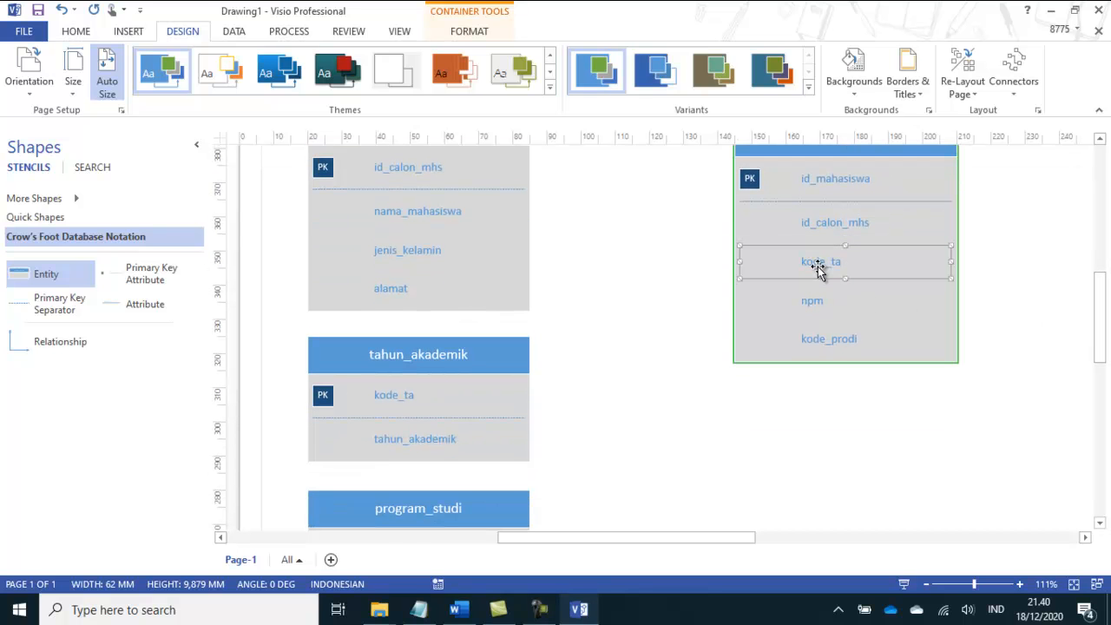
pyautogui.click(388, 401)
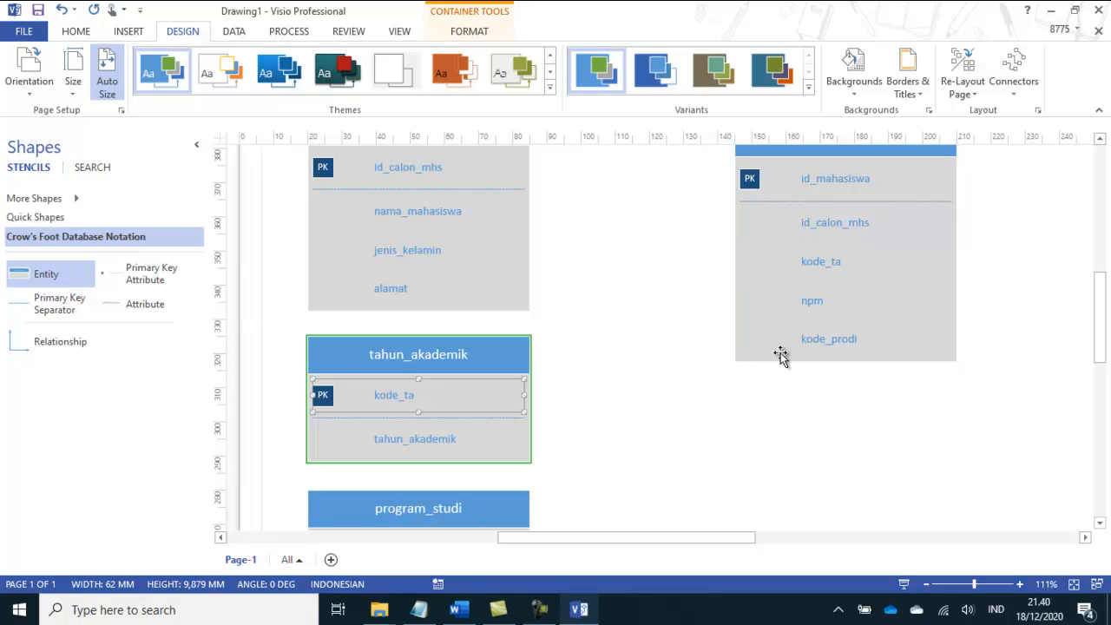
pyautogui.click(821, 346)
pyautogui.moveTo(1104, 322); pyautogui.dragTo(1104, 361)
pyautogui.click(420, 368)
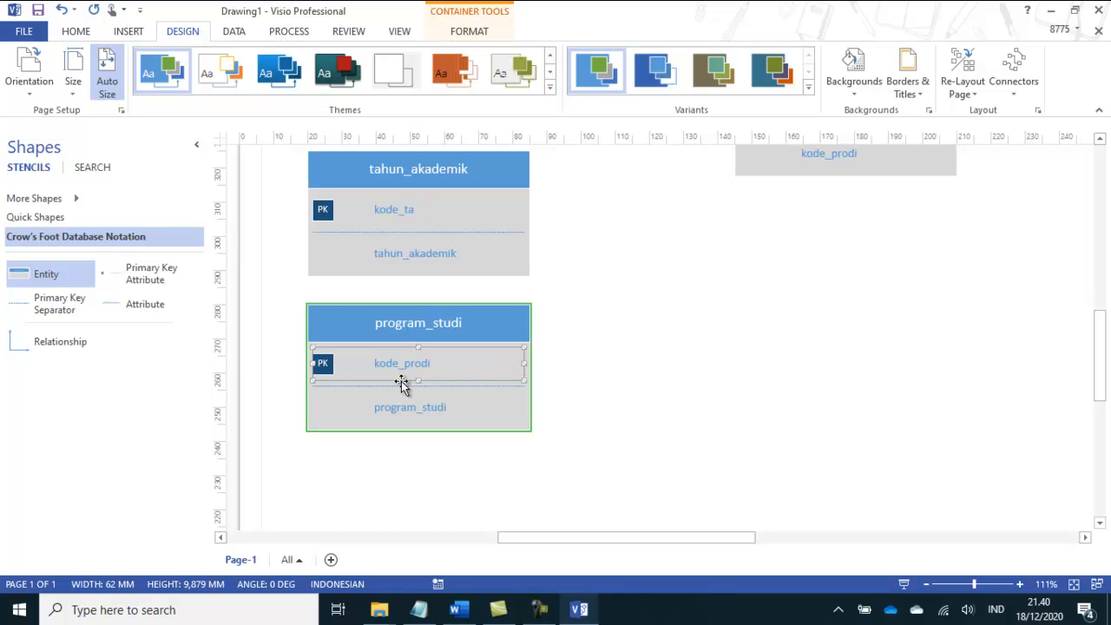
pyautogui.moveTo(1101, 355); pyautogui.dragTo(1104, 297)
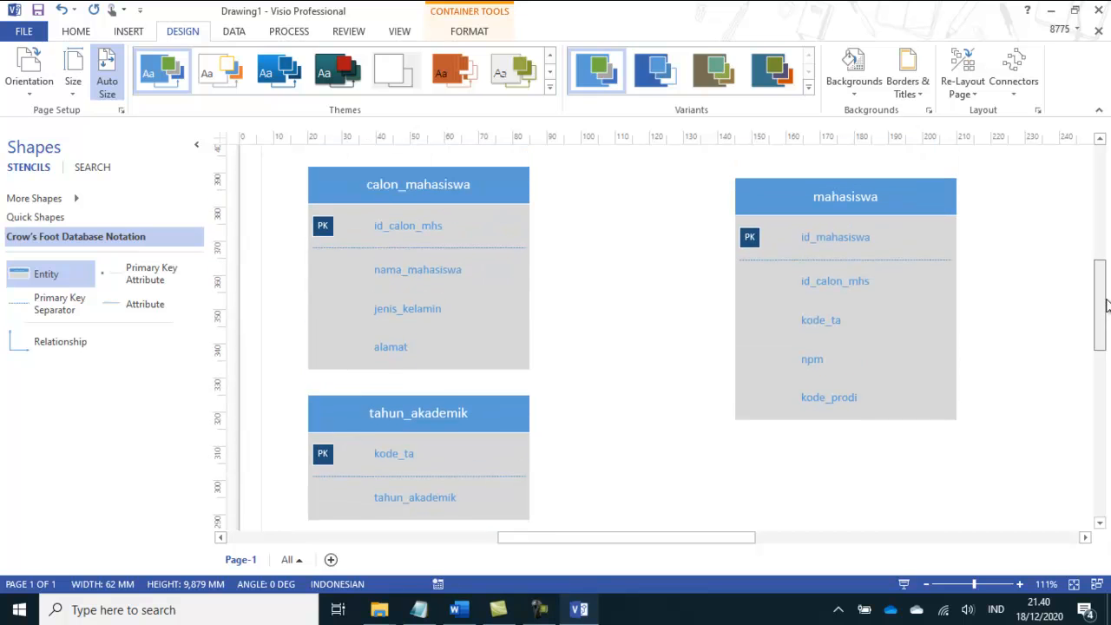
pyautogui.click(395, 455)
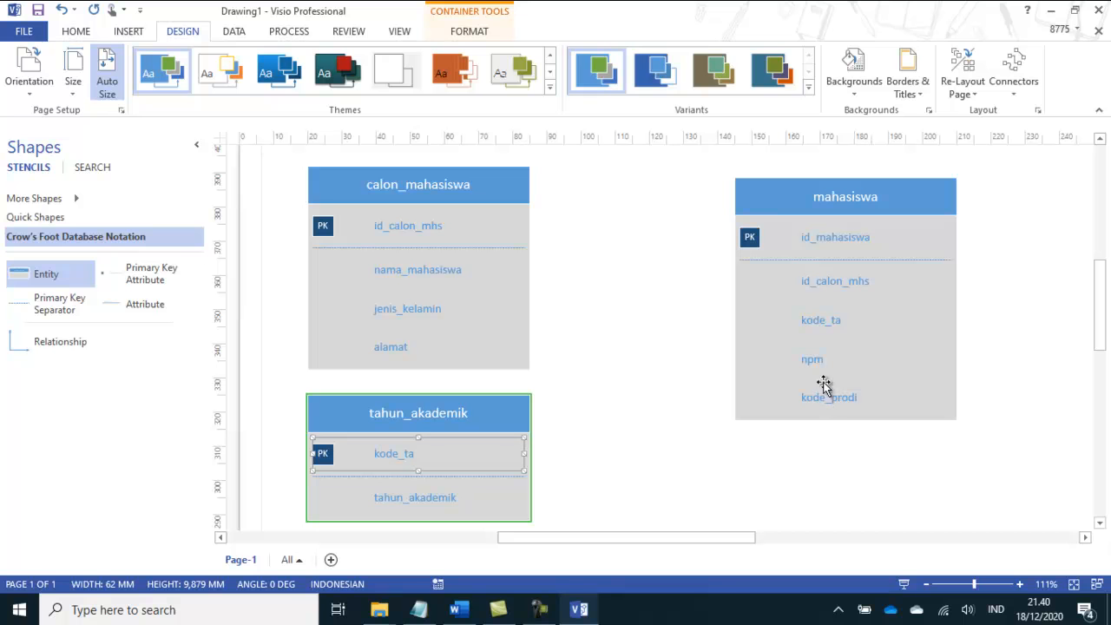
# Step: Consult the notes in the other open window and return to the Visio drawing
pyautogui.click(418, 610)
pyautogui.moveTo(108, 217); pyautogui.dragTo(299, 218)
pyautogui.click(933, 99)
# Step: Set the id_calon_mhs, kode_ta and kode_prodi attributes of the mahasiswa entity as foreign keys
pyautogui.click(809, 287)
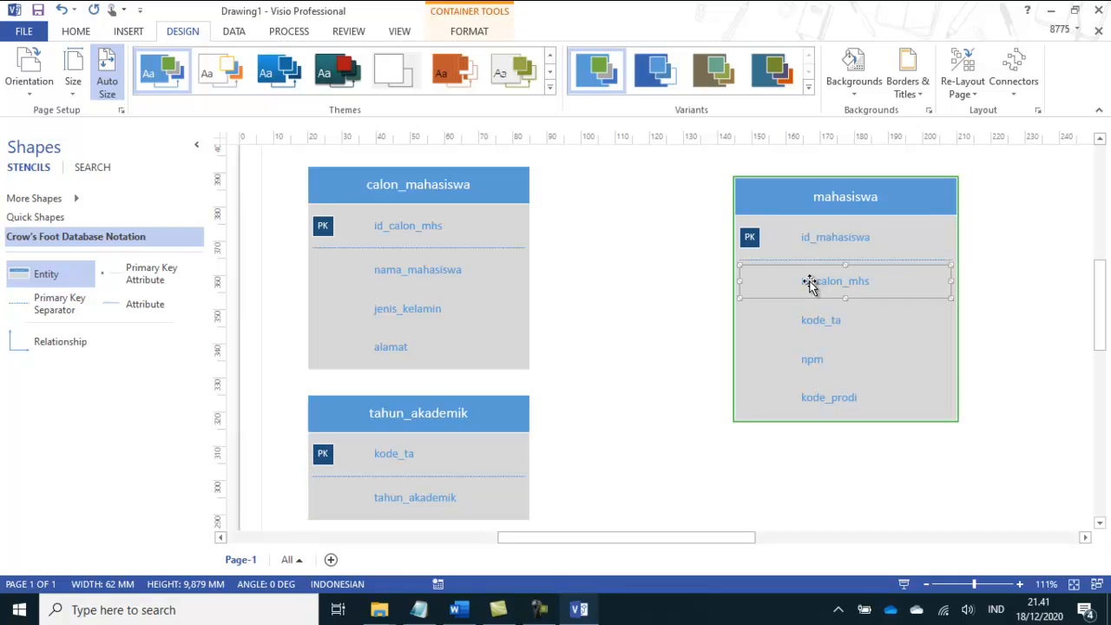
pyautogui.rightClick(810, 287)
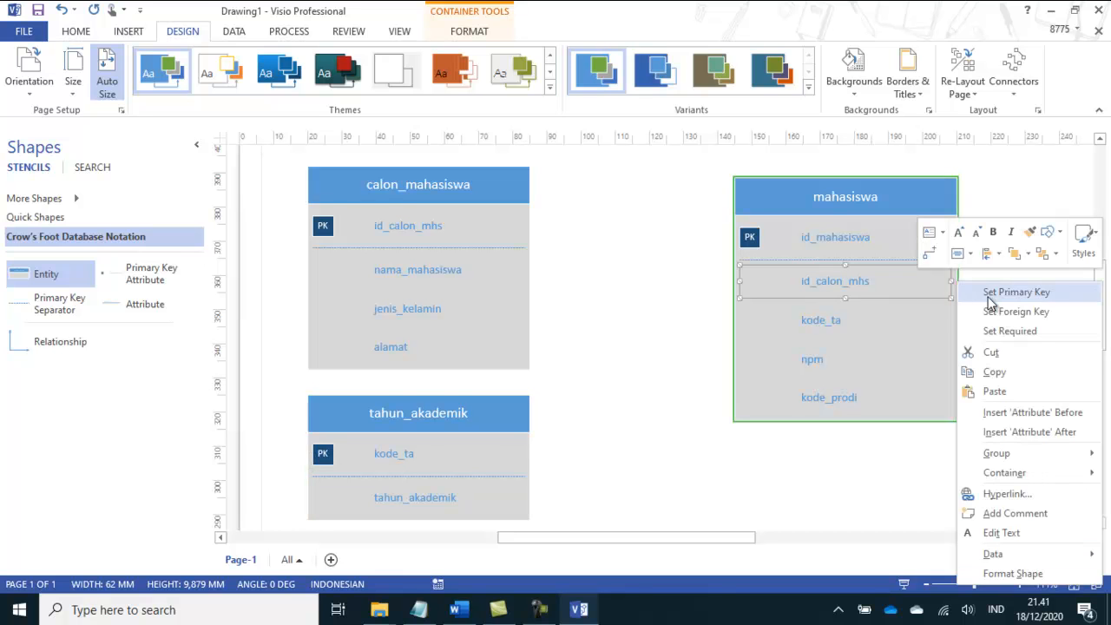
pyautogui.click(1047, 318)
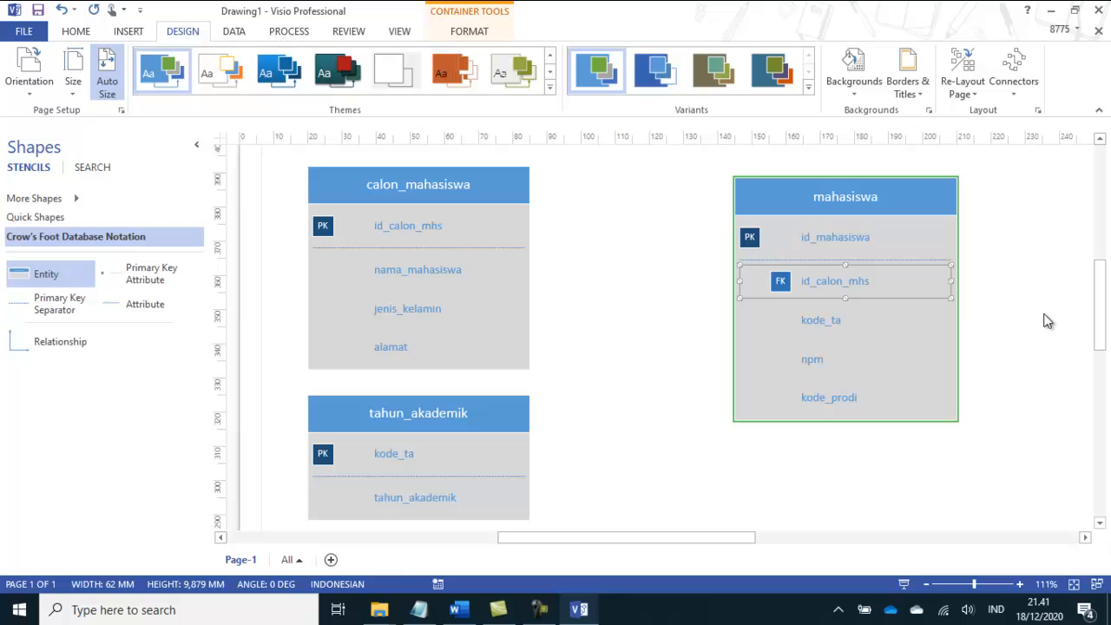
pyautogui.click(809, 323)
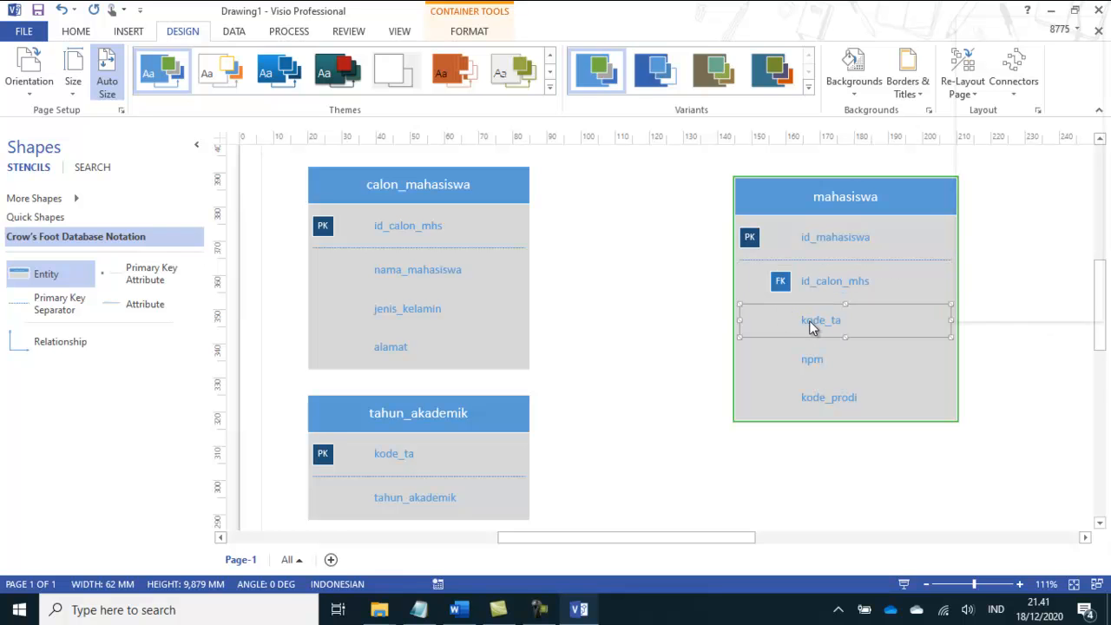
pyautogui.rightClick(811, 322)
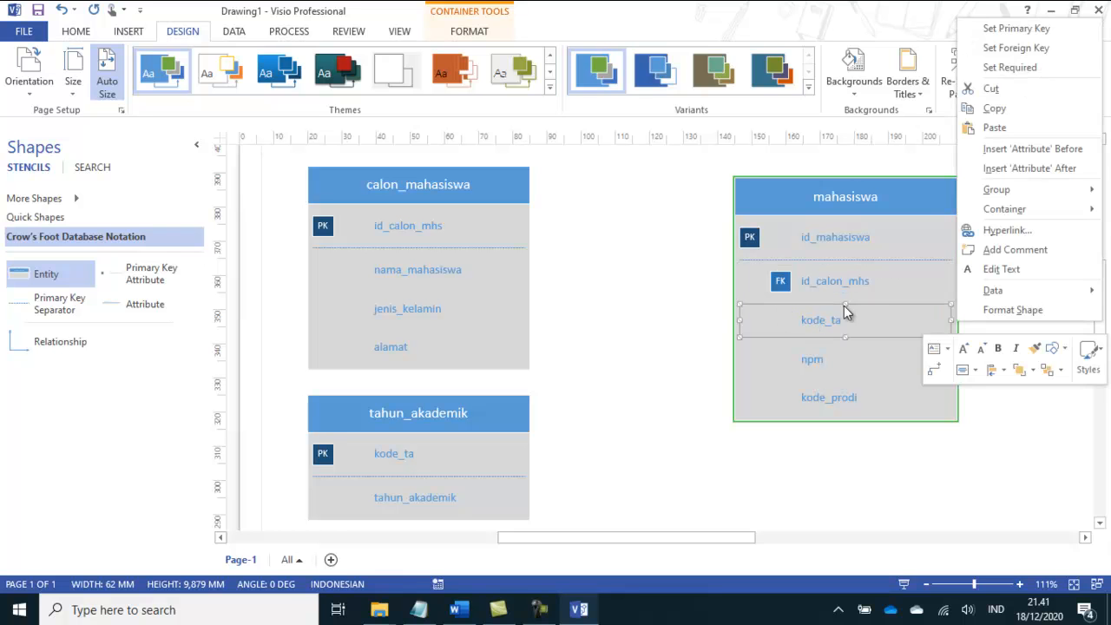
pyautogui.click(1007, 48)
pyautogui.click(810, 400)
pyautogui.rightClick(812, 402)
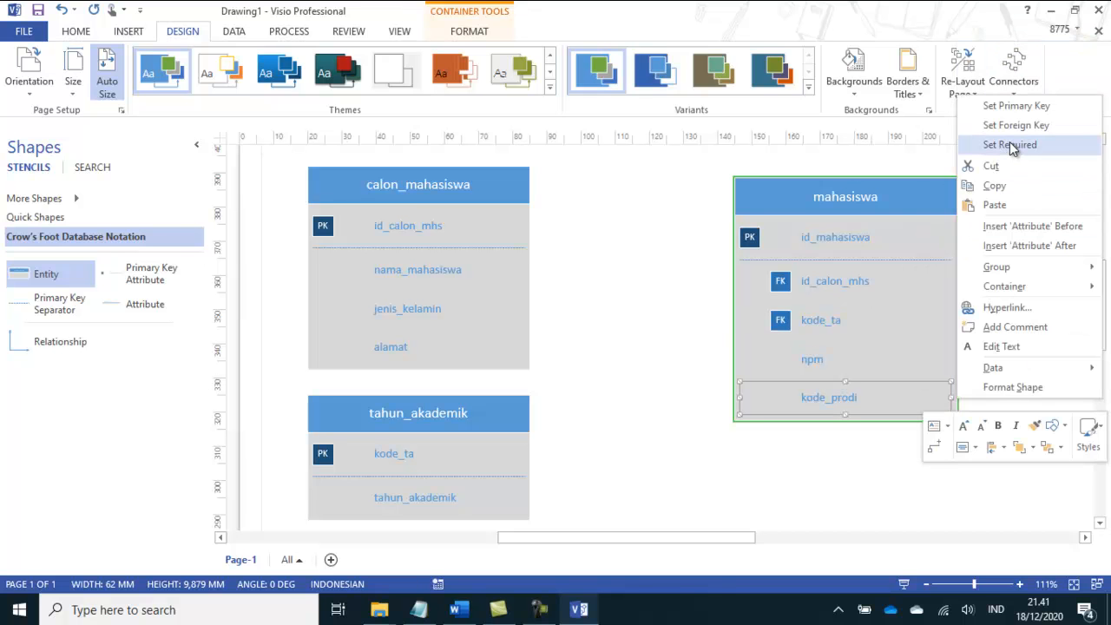
pyautogui.click(1014, 126)
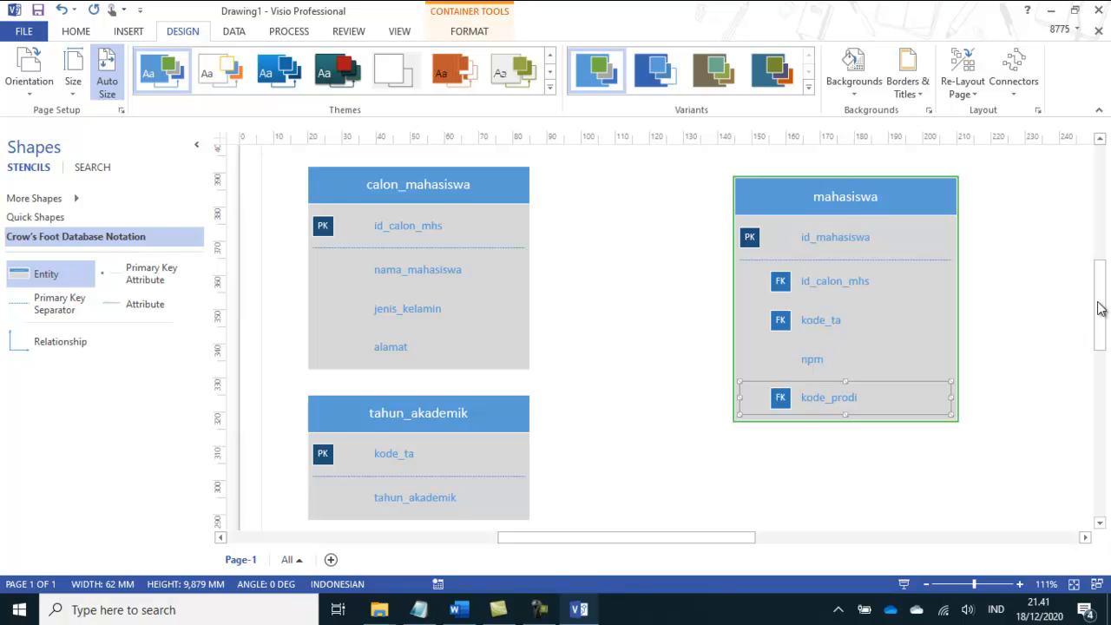
# Step: Draw a connector from the id_calon_mhs primary key row of calon_mahasiswa to the near edge of the mahasiswa entity
pyautogui.moveTo(1099, 310); pyautogui.dragTo(1101, 301)
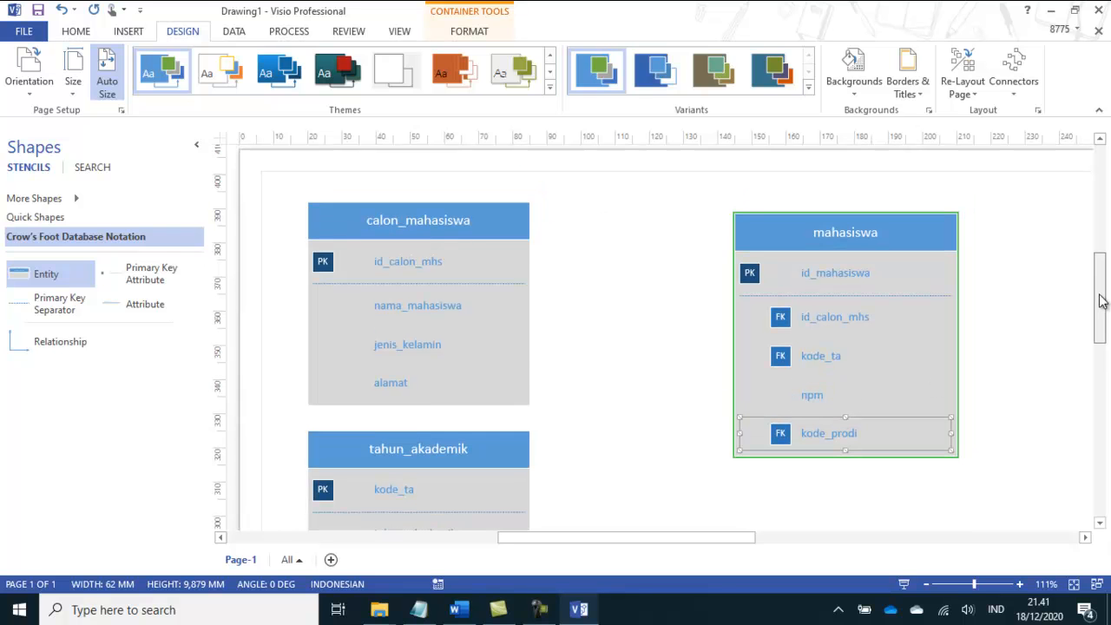
pyautogui.click(1021, 584)
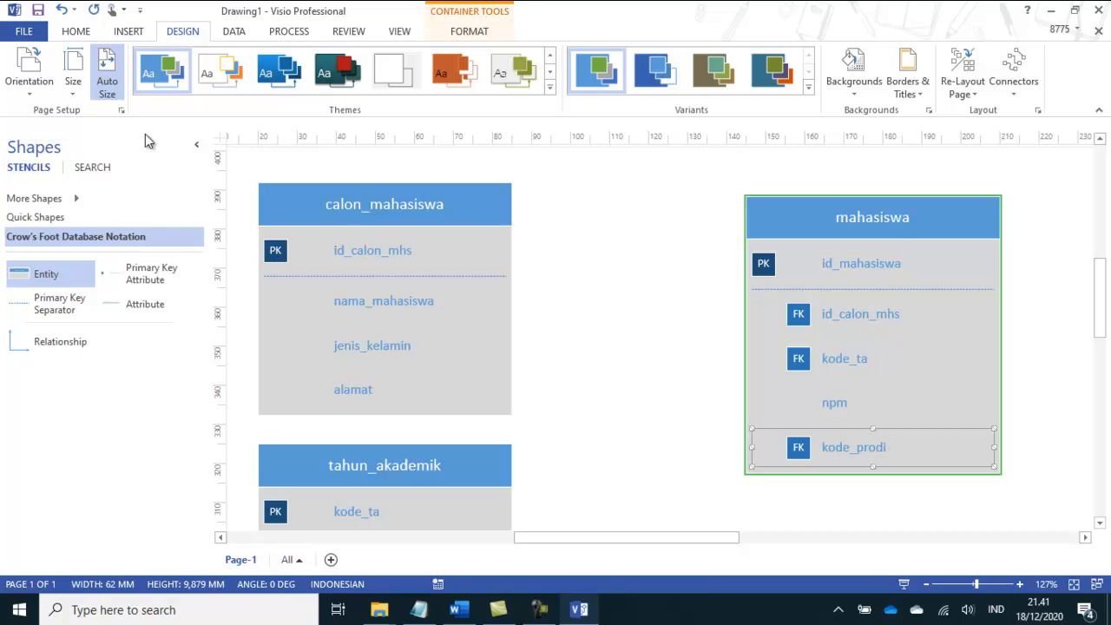
pyautogui.click(77, 32)
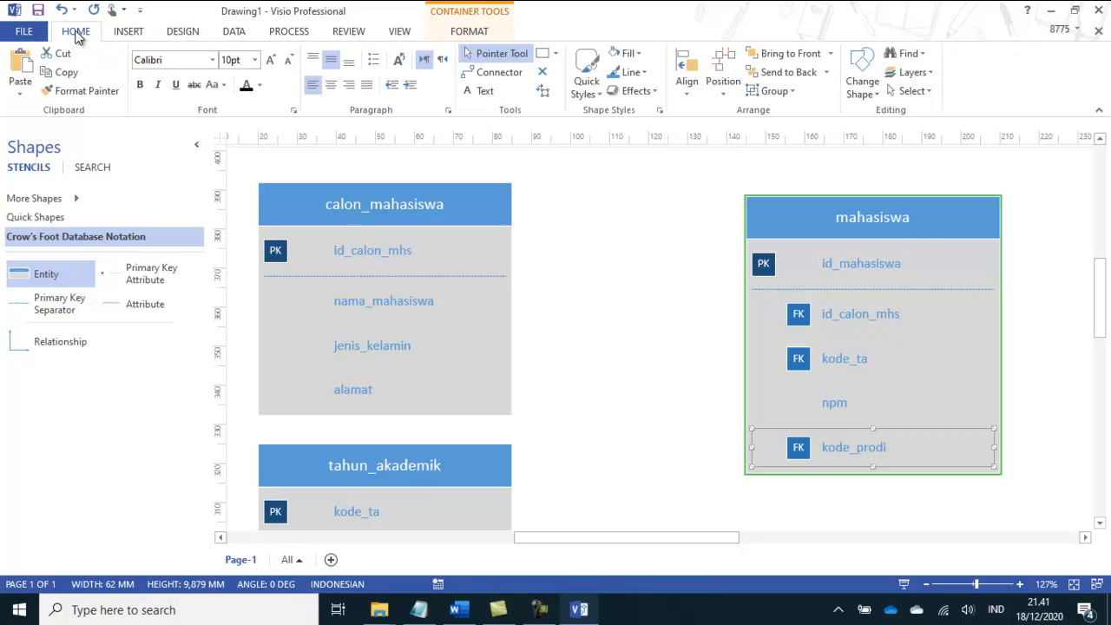
pyautogui.click(493, 76)
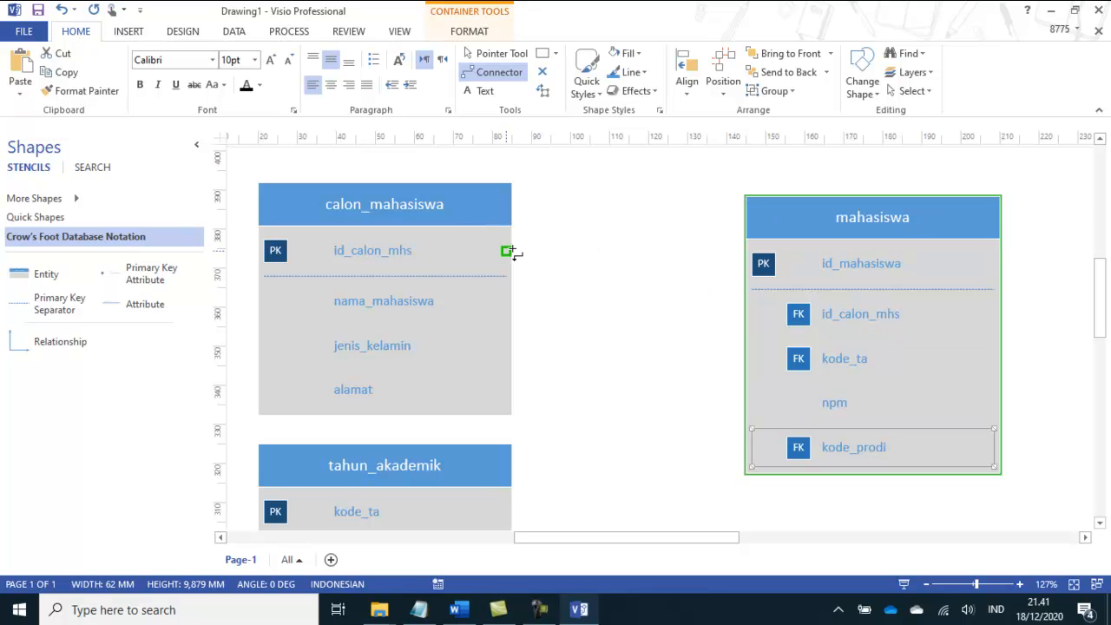
pyautogui.moveTo(512, 252); pyautogui.dragTo(609, 265)
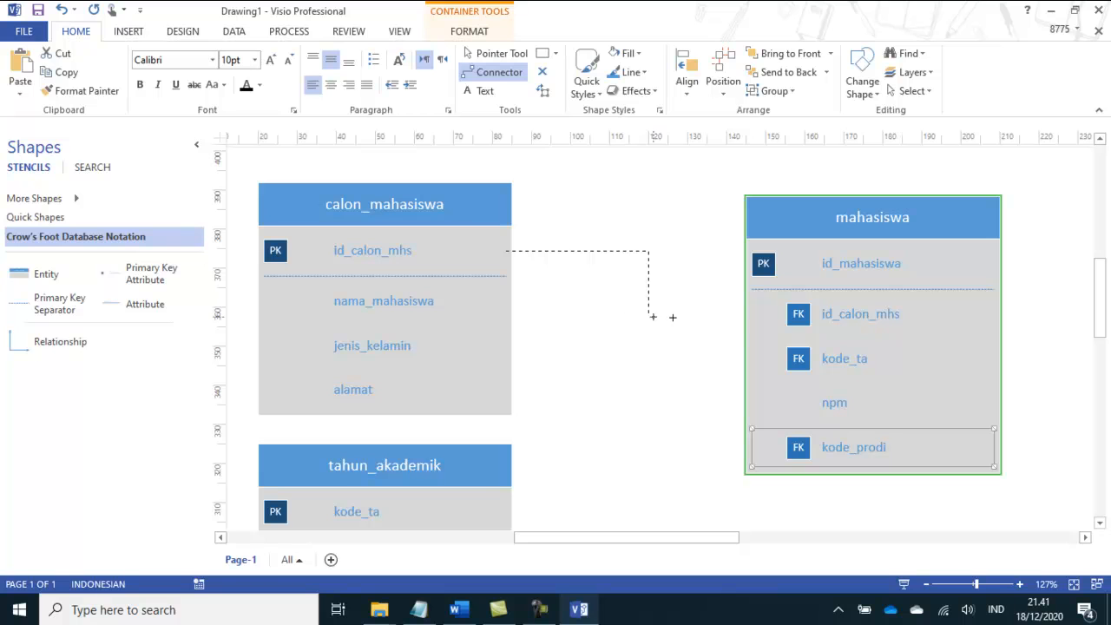
pyautogui.moveTo(730, 318)
pyautogui.mouseDown()
pyautogui.moveTo(744, 310)
pyautogui.moveTo(744, 335)
pyautogui.mouseUp()
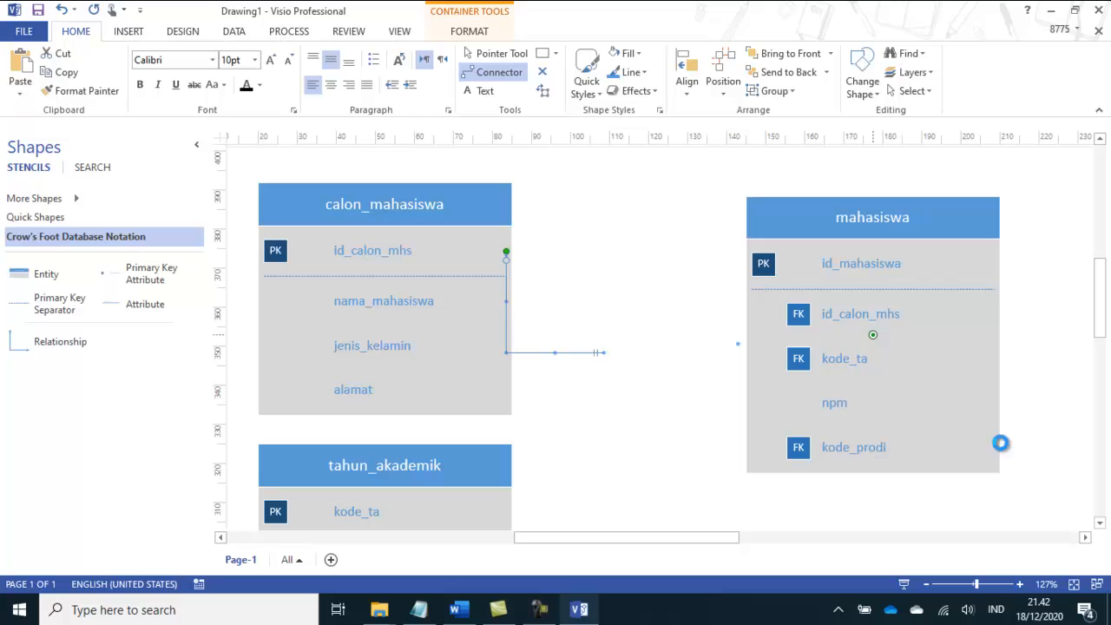
# Step: Return to the Pointer Tool and move the mahasiswa entity slightly lower and farther from calon_mahasiswa
pyautogui.click(1100, 523)
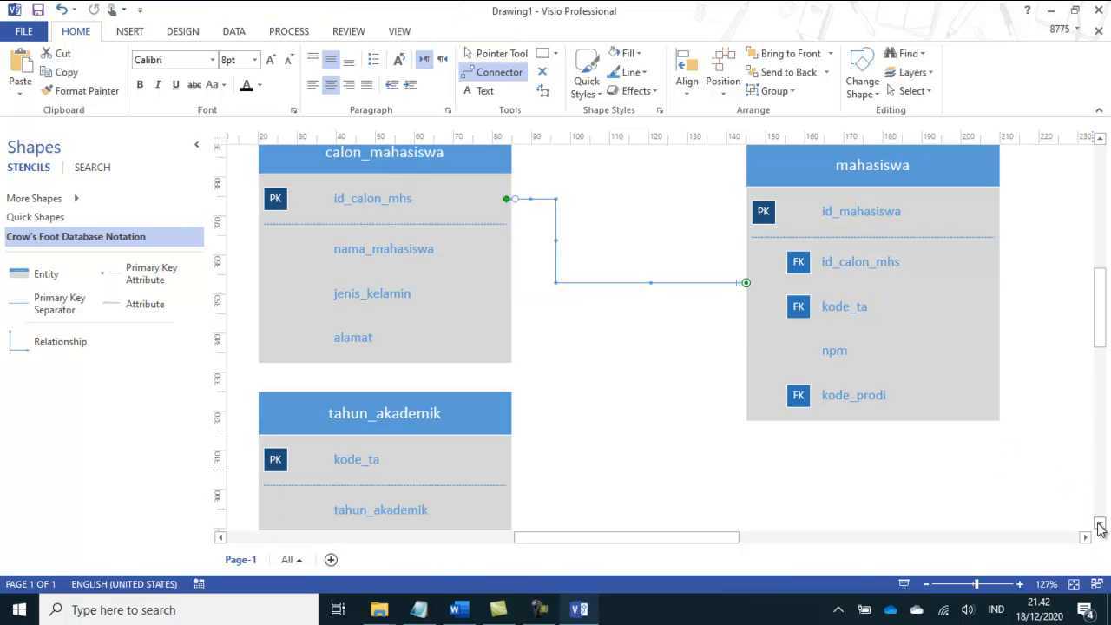
pyautogui.click(497, 55)
pyautogui.moveTo(800, 179); pyautogui.dragTo(810, 202)
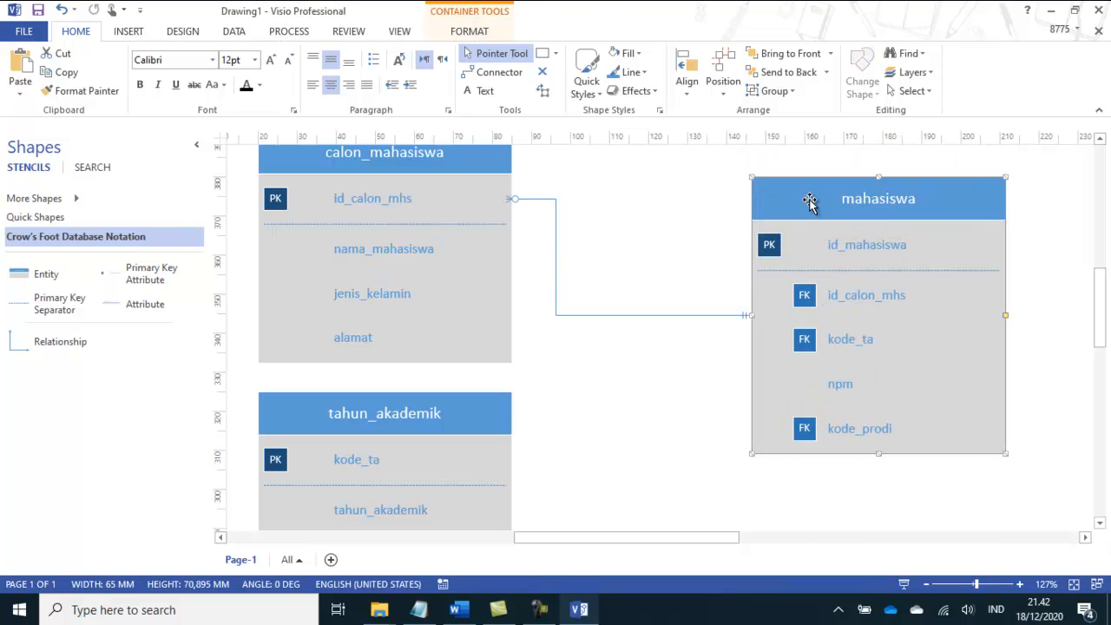
# Step: Try to reattach the connector between calon_mahasiswa and mahasiswa at the id_calon_mhs row, and delete that connector
pyautogui.moveTo(746, 315)
pyautogui.mouseDown()
pyautogui.moveTo(739, 292)
pyautogui.moveTo(756, 298)
pyautogui.mouseUp()
pyautogui.moveTo(633, 182); pyautogui.dragTo(517, 206)
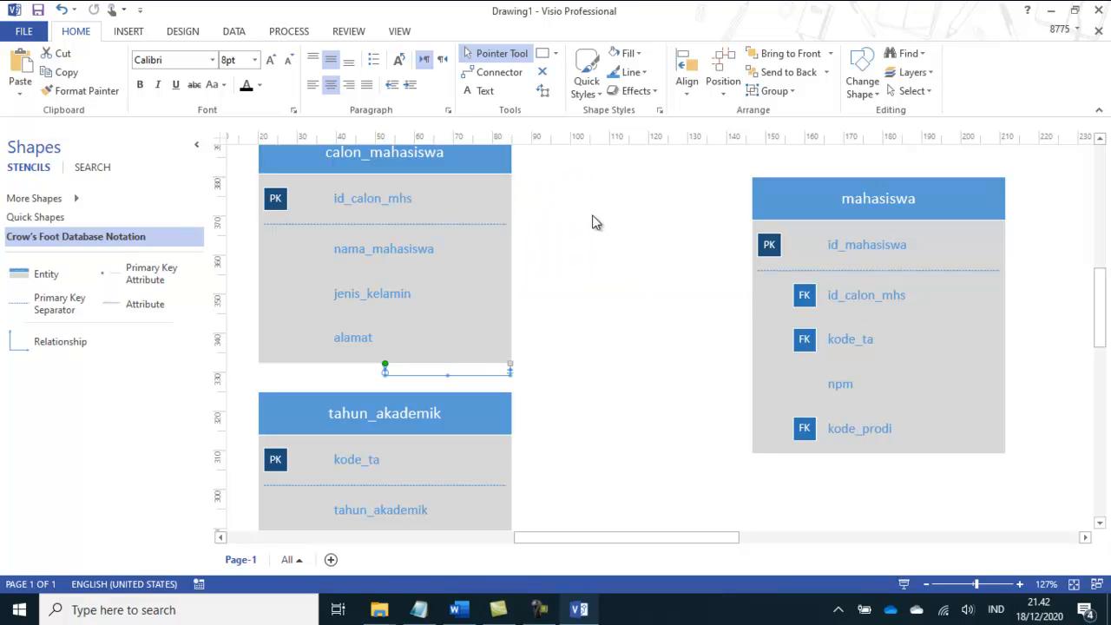
pyautogui.press('Delete')
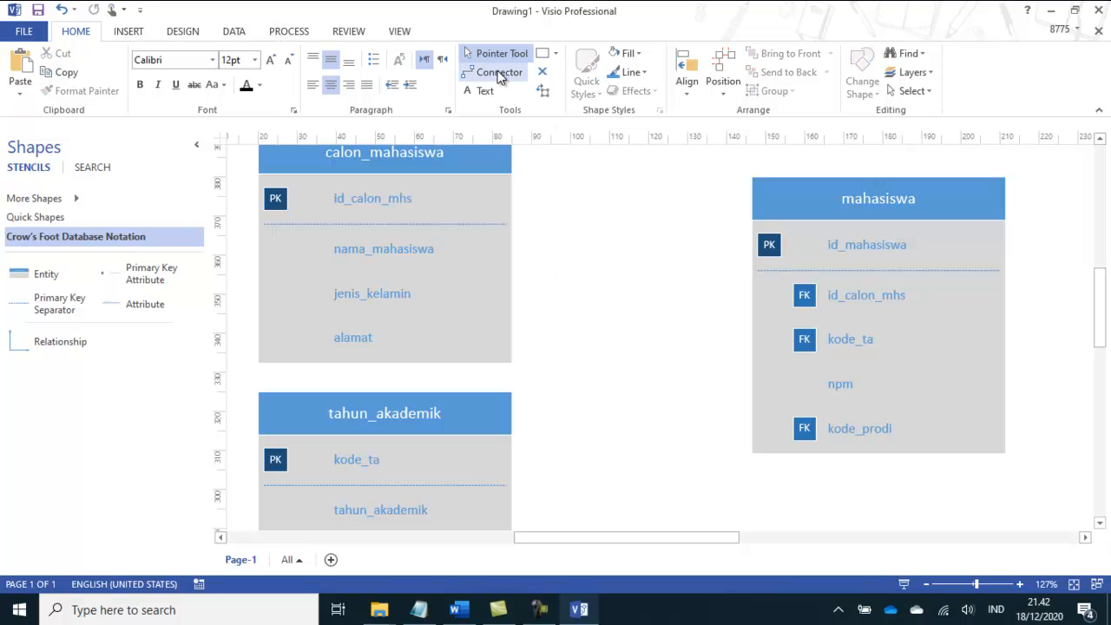
# Step: Connect calon_mahasiswa's id_calon_mhs primary key to mahasiswa's id_calon_mhs foreign key with a heavier, light pink connector
pyautogui.click(499, 74)
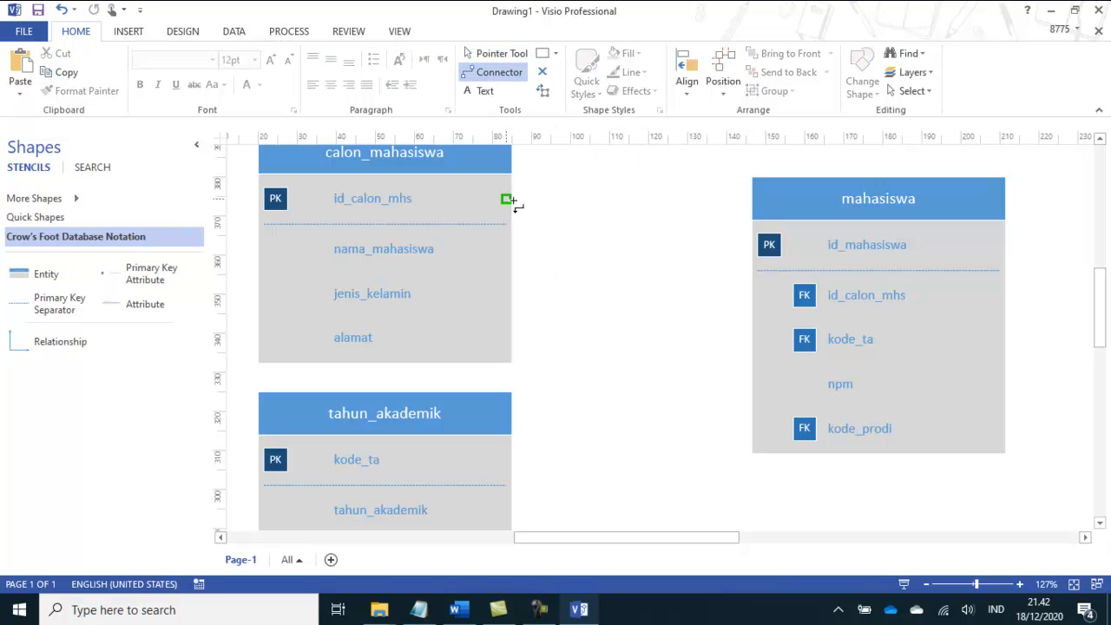
pyautogui.moveTo(745, 300); pyautogui.dragTo(754, 297)
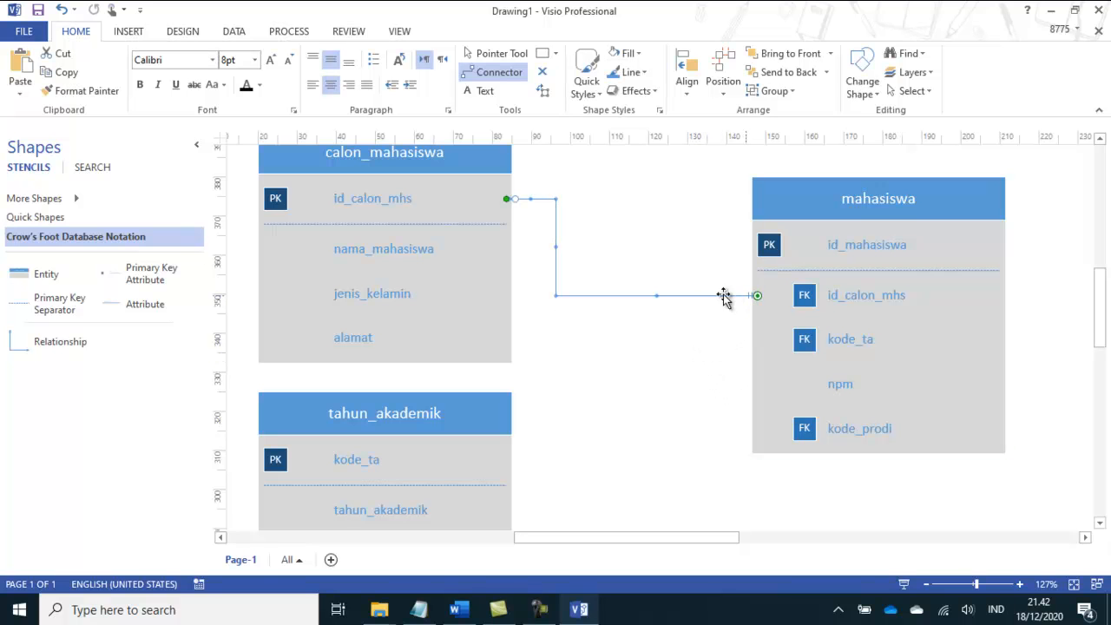
pyautogui.click(645, 74)
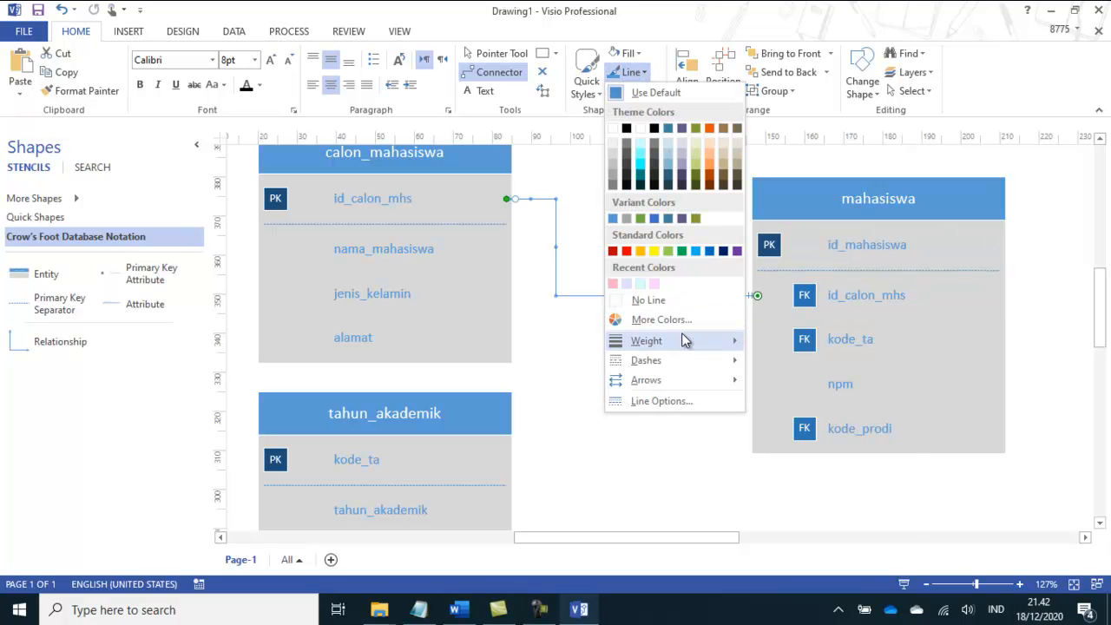
pyautogui.moveTo(684, 341)
pyautogui.click(802, 422)
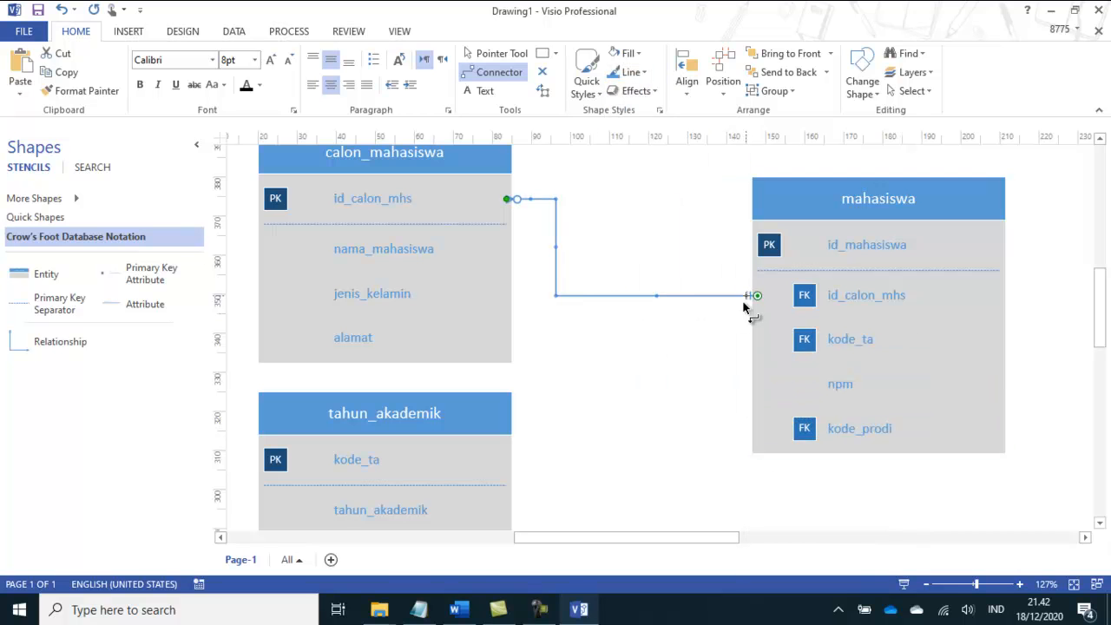
pyautogui.click(632, 72)
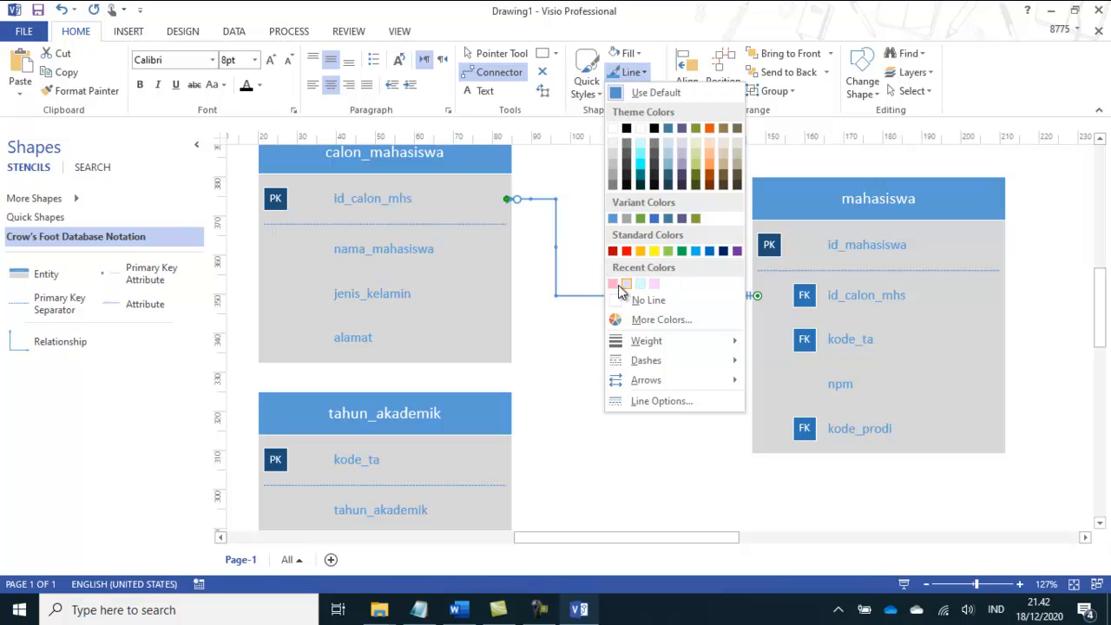
pyautogui.click(614, 285)
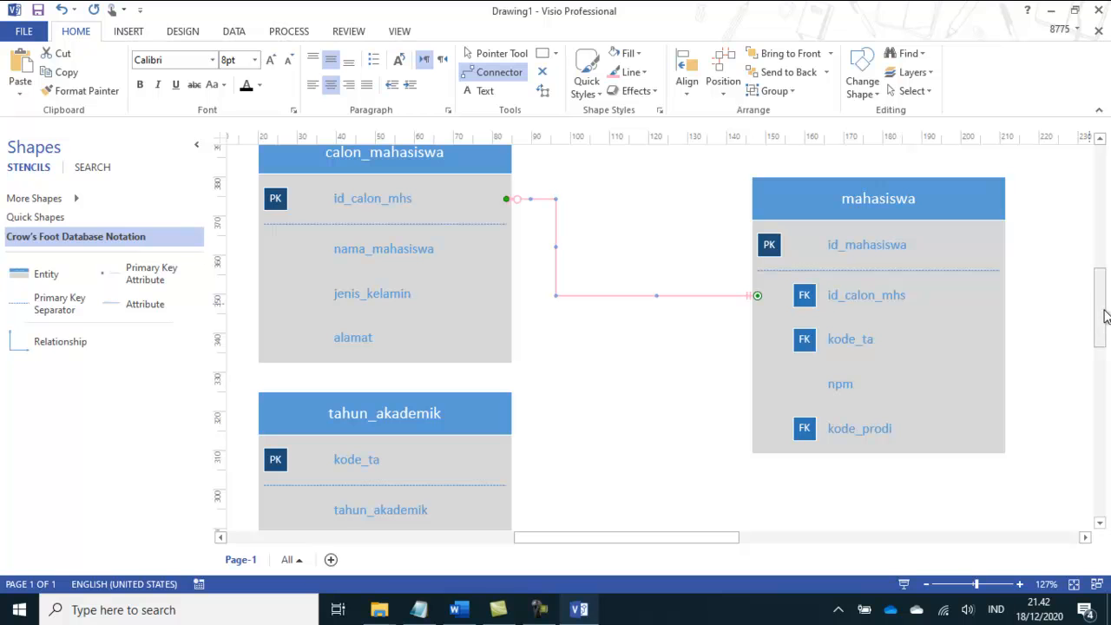
# Step: Connect tahun_akademik's kode_ta primary key row to mahasiswa's kode_ta foreign key with a heavier, light green connector
pyautogui.moveTo(1096, 293); pyautogui.dragTo(1101, 316)
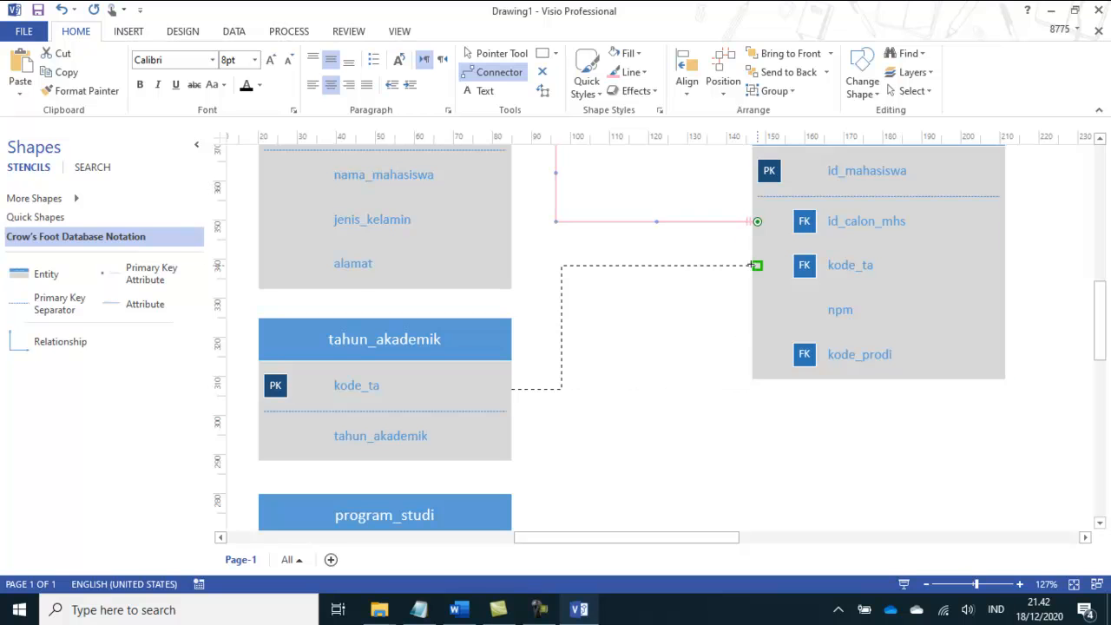
pyautogui.moveTo(752, 265); pyautogui.dragTo(752, 265)
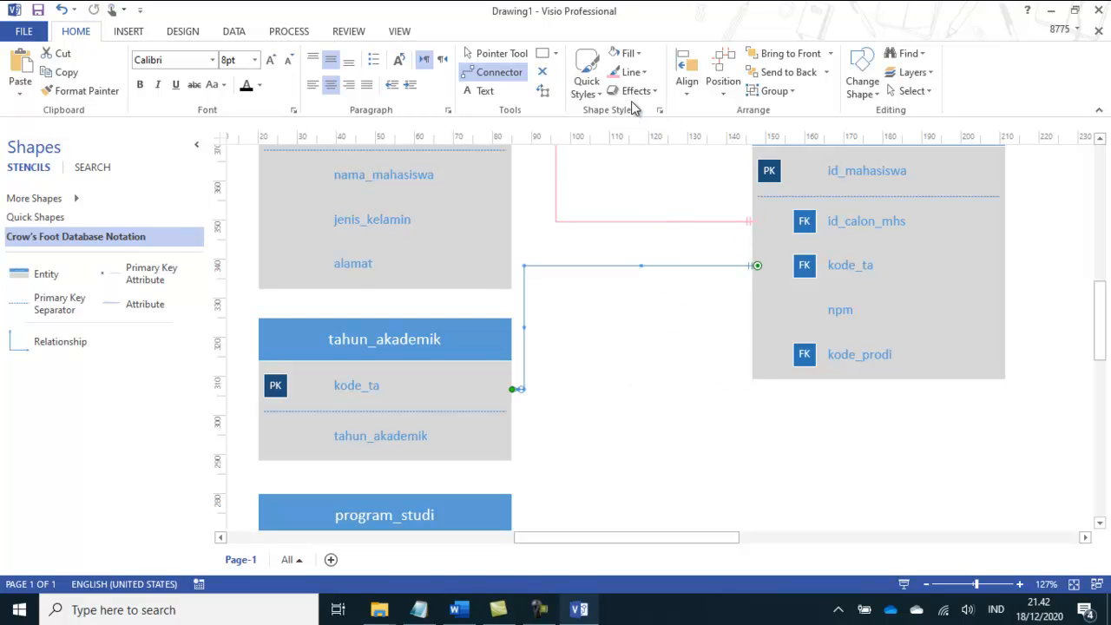
pyautogui.click(633, 73)
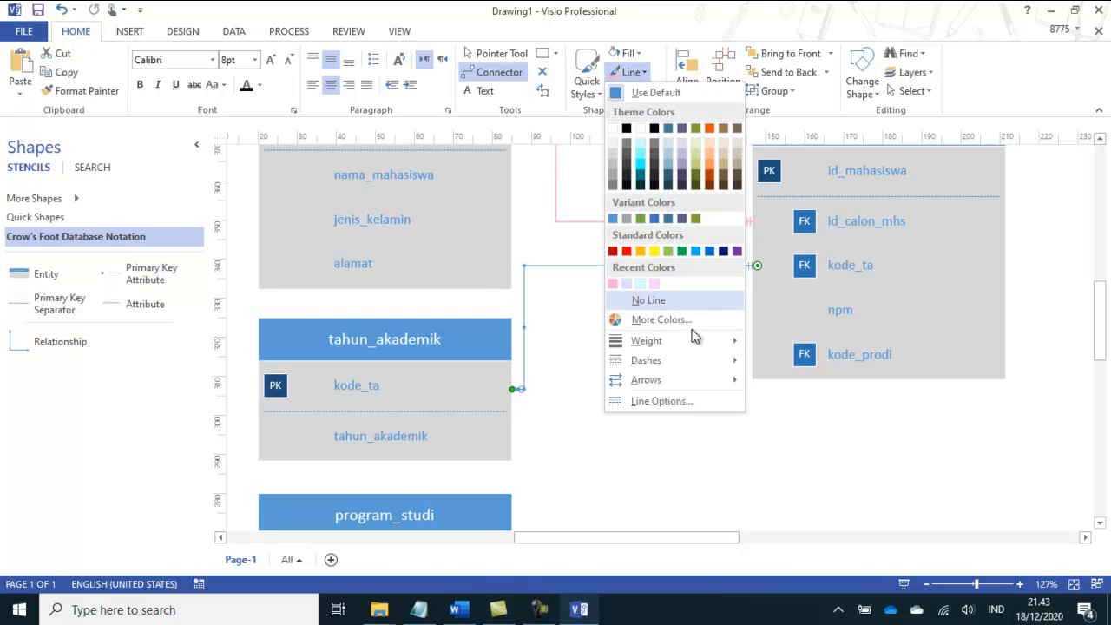
pyautogui.moveTo(695, 347)
pyautogui.click(802, 419)
pyautogui.click(633, 73)
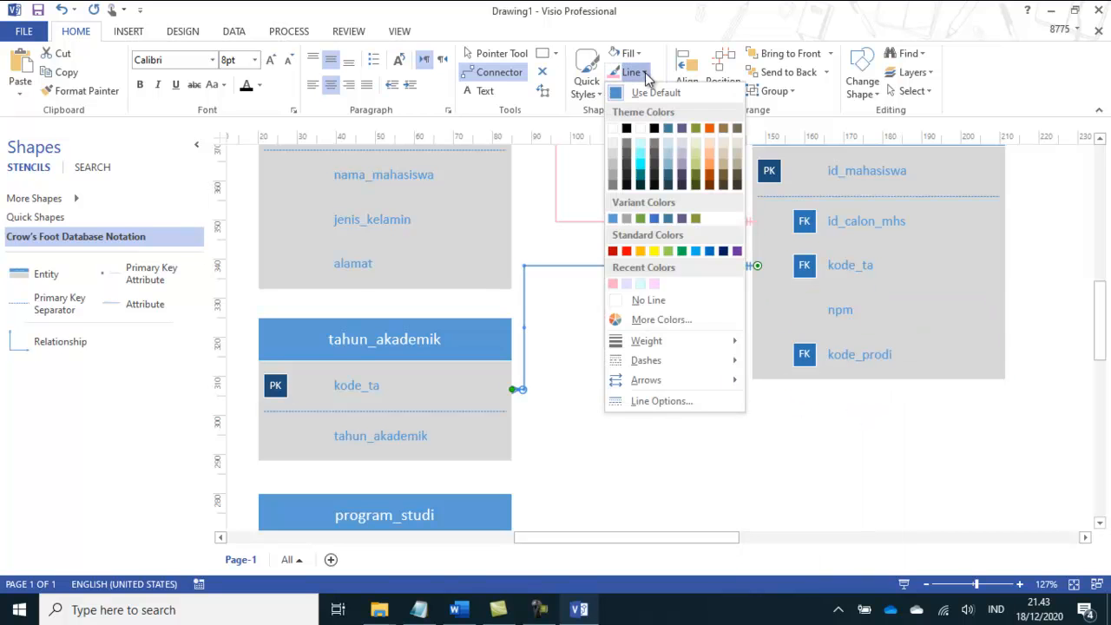
pyautogui.click(670, 252)
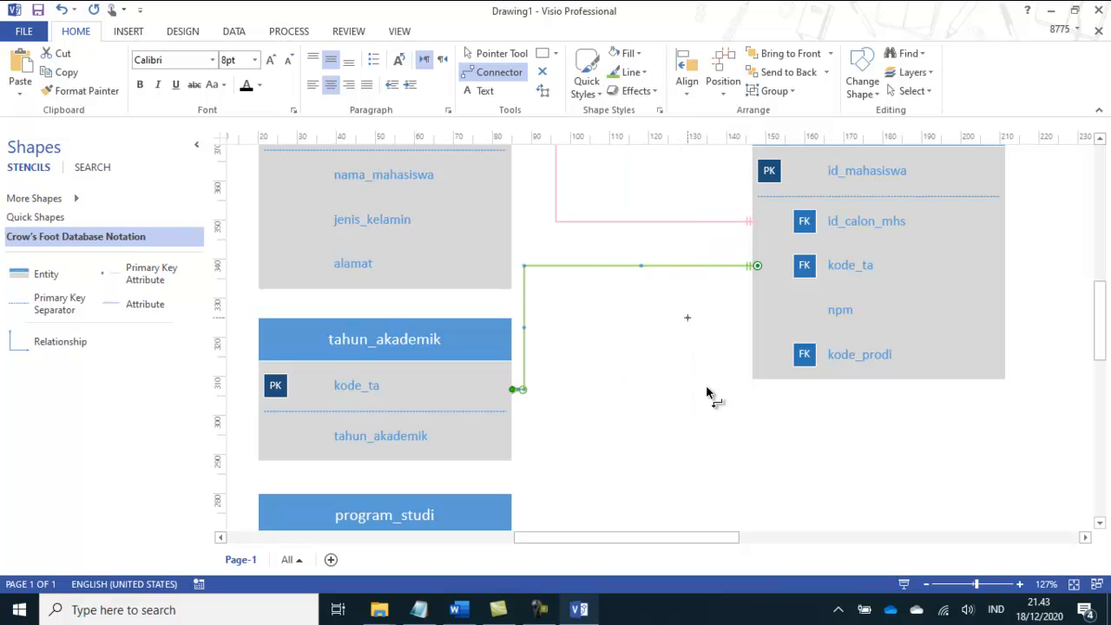
# Step: Connect program_studi's kode_prodi primary key row to mahasiswa's edge beside the kode_prodi foreign key with a heavier, orange connector
pyautogui.moveTo(1102, 322); pyautogui.dragTo(1101, 356)
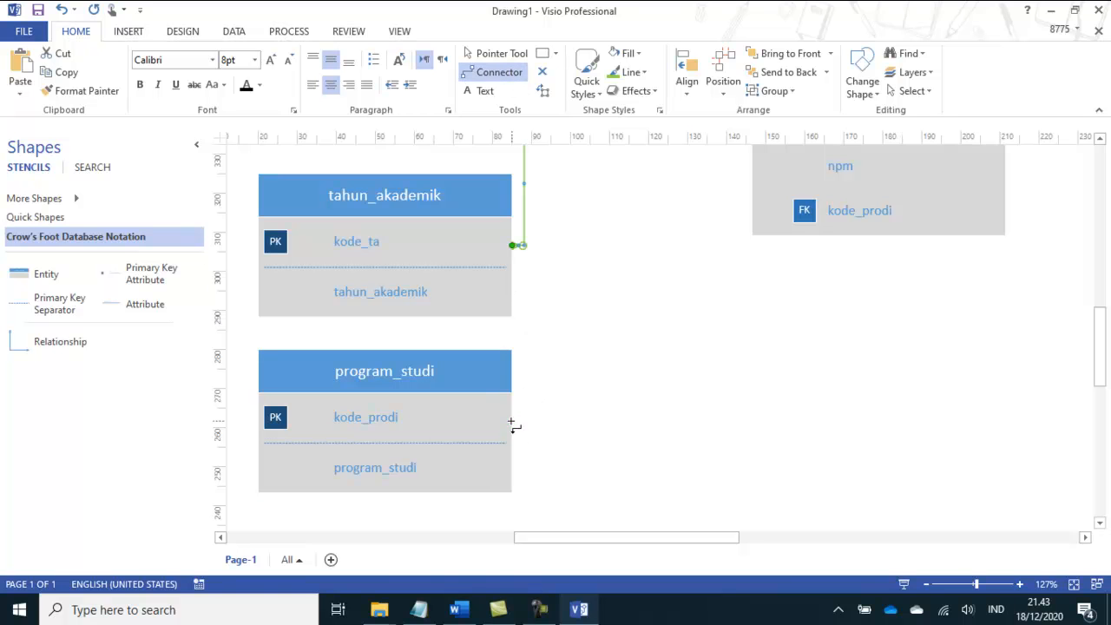
pyautogui.moveTo(657, 304); pyautogui.dragTo(666, 232)
pyautogui.moveTo(733, 214); pyautogui.dragTo(747, 212)
pyautogui.moveTo(736, 212); pyautogui.dragTo(736, 212)
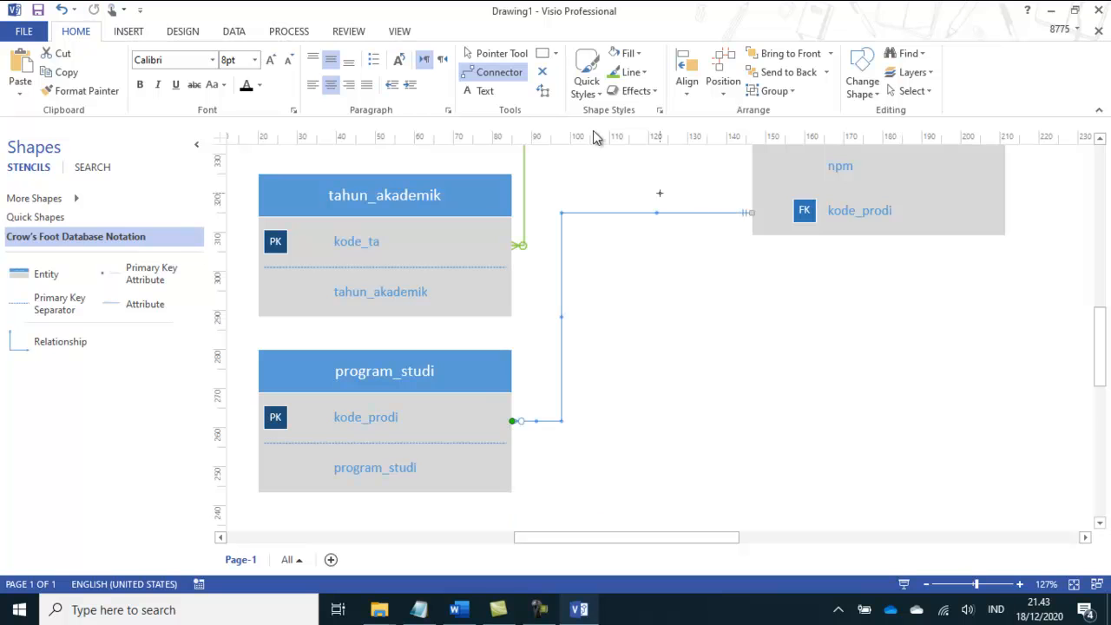
pyautogui.click(633, 72)
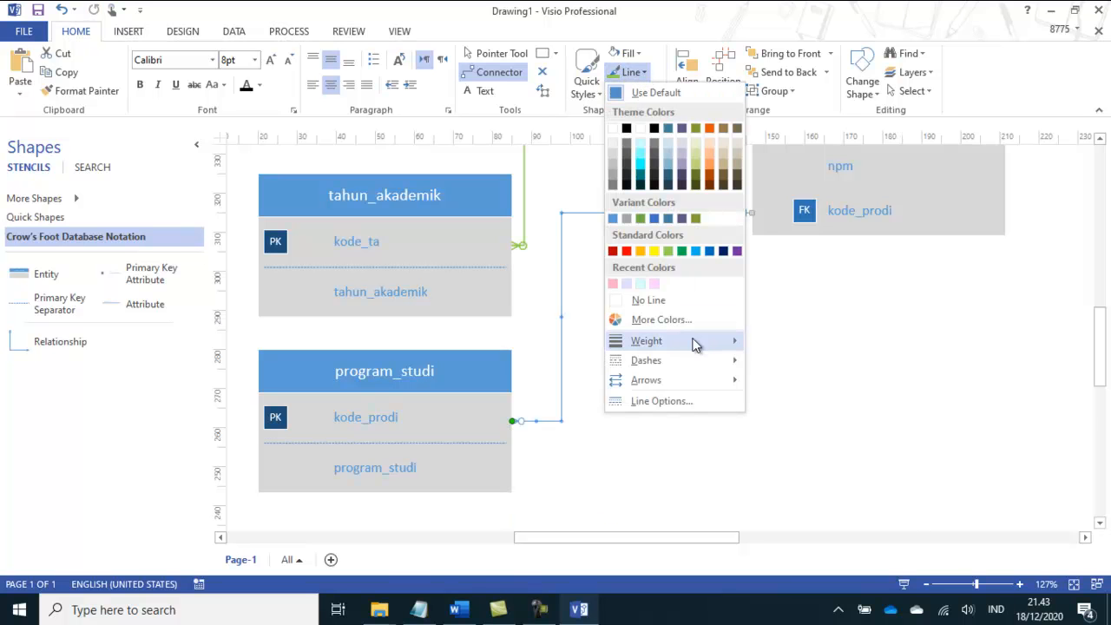
pyautogui.moveTo(695, 342)
pyautogui.click(814, 425)
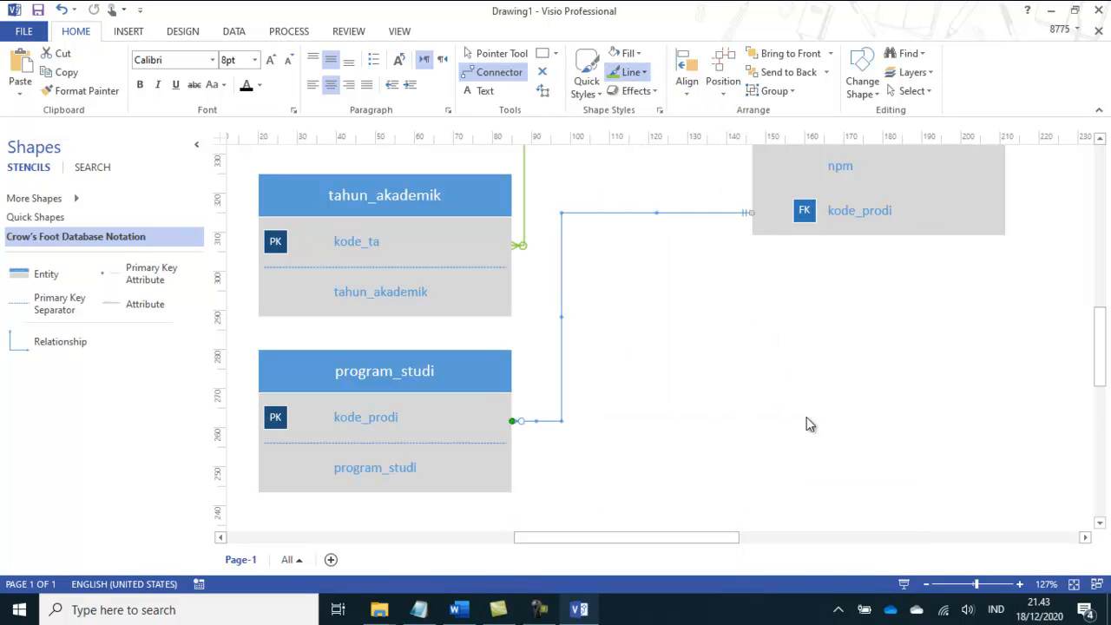
pyautogui.click(637, 72)
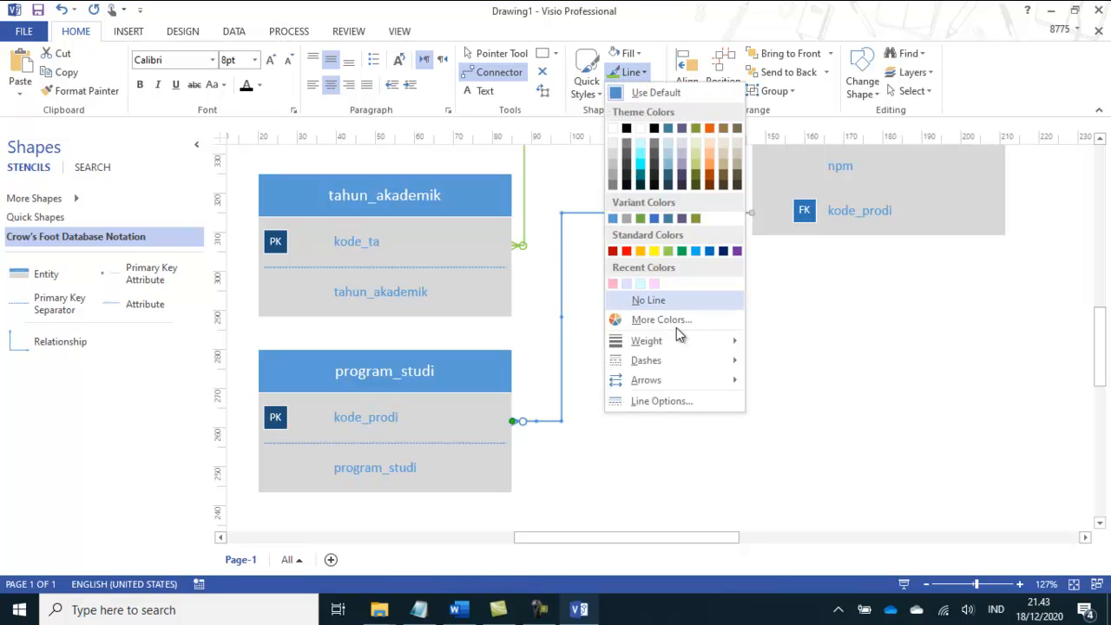
pyautogui.click(641, 253)
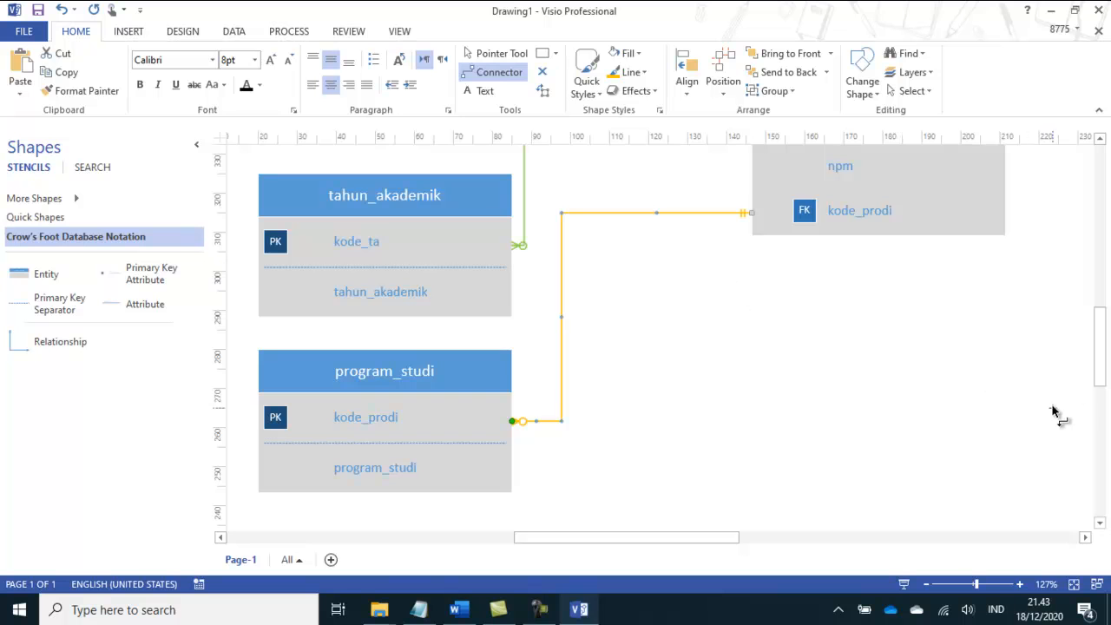
# Step: Return to the Pointer Tool, try shifting the mahasiswa entity sideways with its connectors, and undo the moves
pyautogui.moveTo(1099, 366); pyautogui.dragTo(1108, 329)
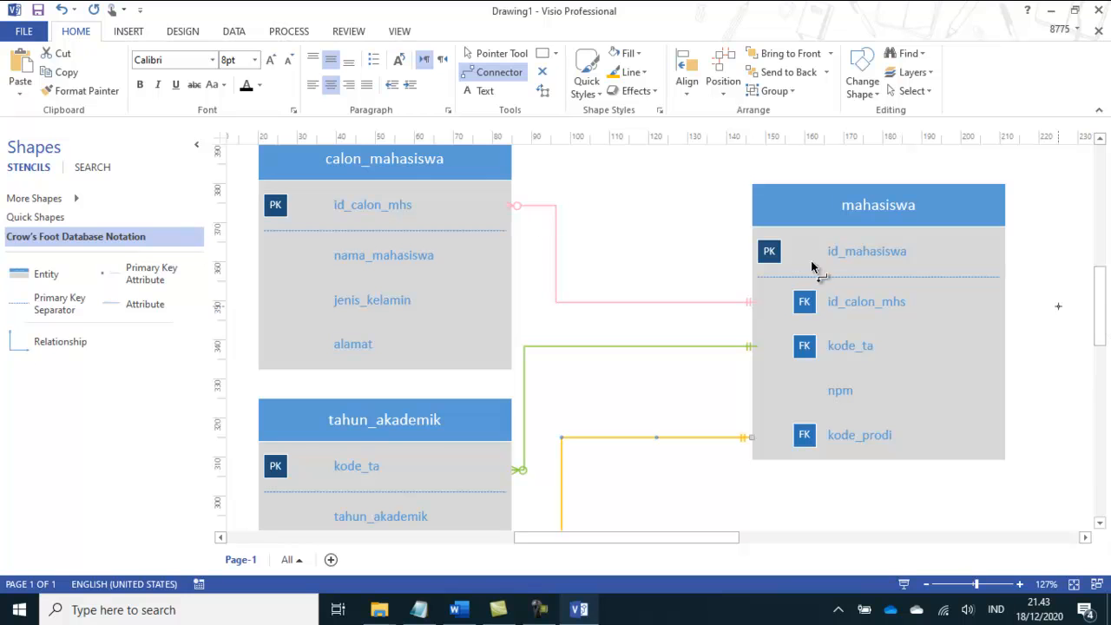
pyautogui.click(501, 56)
pyautogui.moveTo(816, 212); pyautogui.dragTo(849, 214)
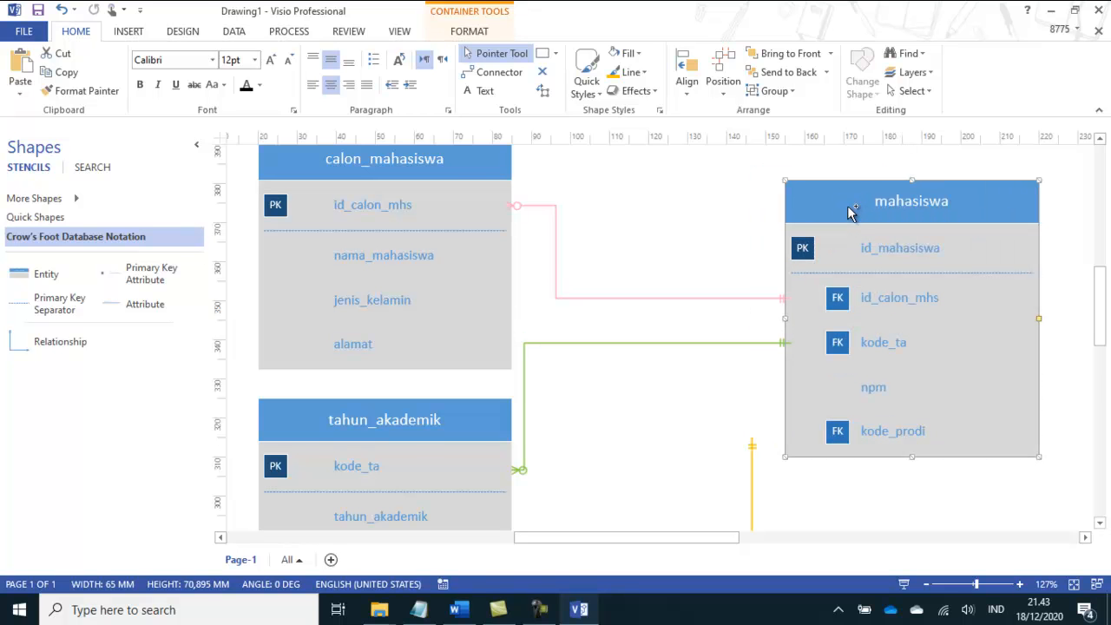
pyautogui.hotkey('ctrl', 'z')
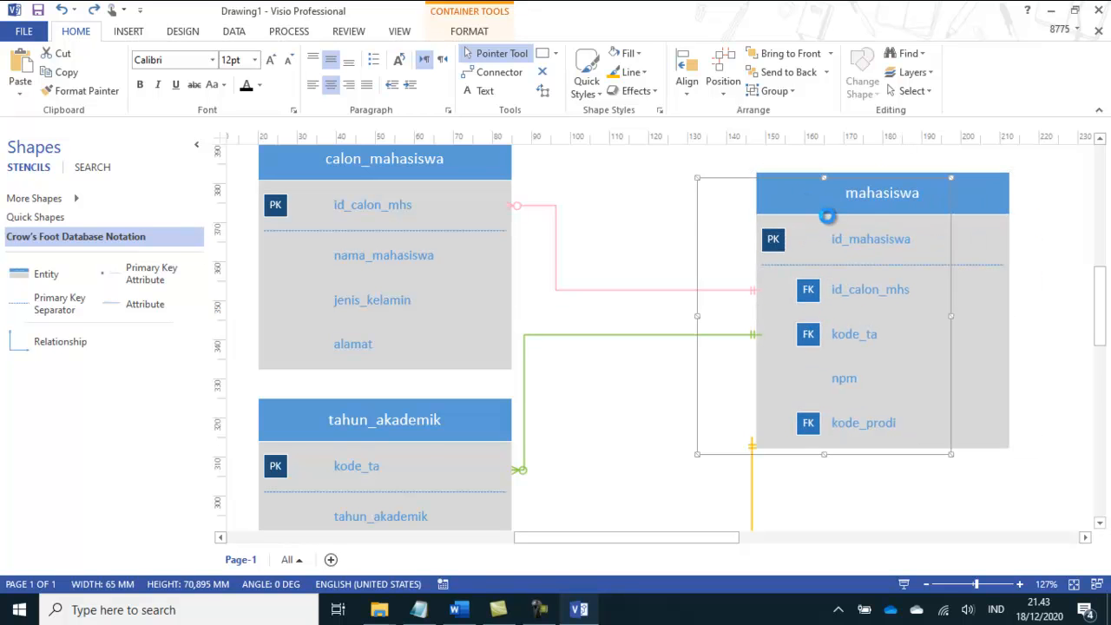
pyautogui.hotkey('ctrl', 'z')
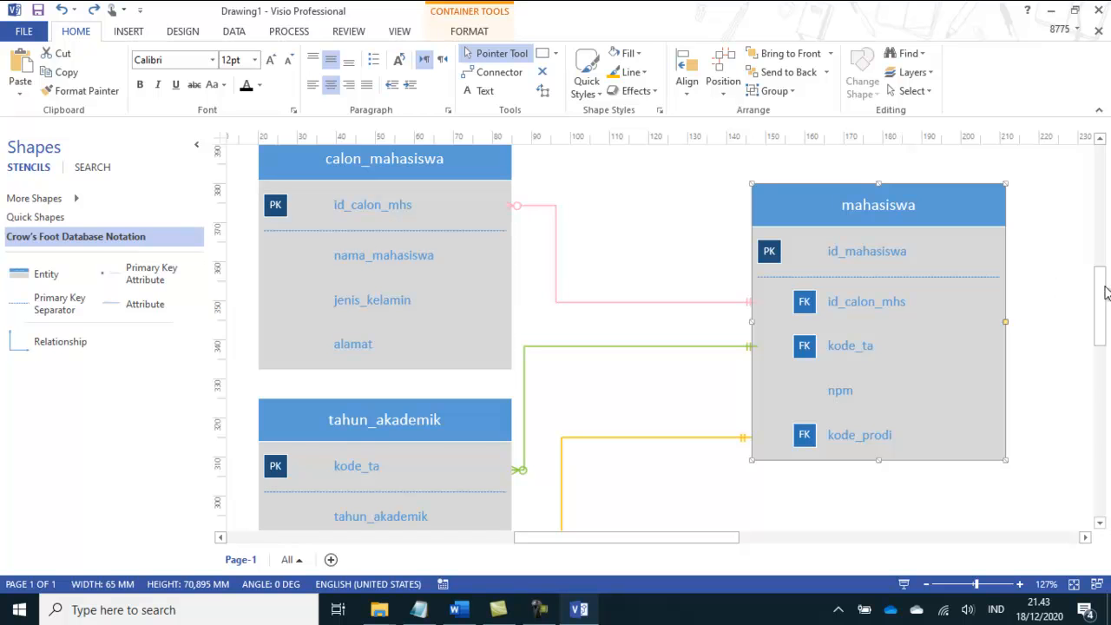
pyautogui.moveTo(1102, 292)
pyautogui.mouseDown()
pyautogui.moveTo(1101, 330)
pyautogui.moveTo(1102, 278)
pyautogui.mouseUp()
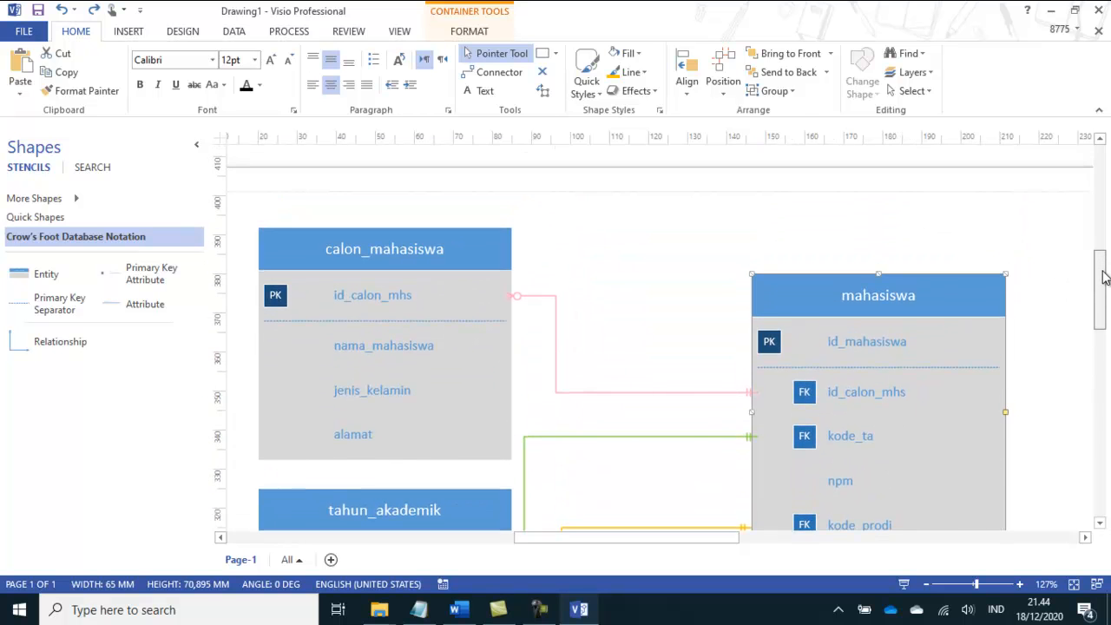
pyautogui.moveTo(1105, 276); pyautogui.dragTo(1104, 295)
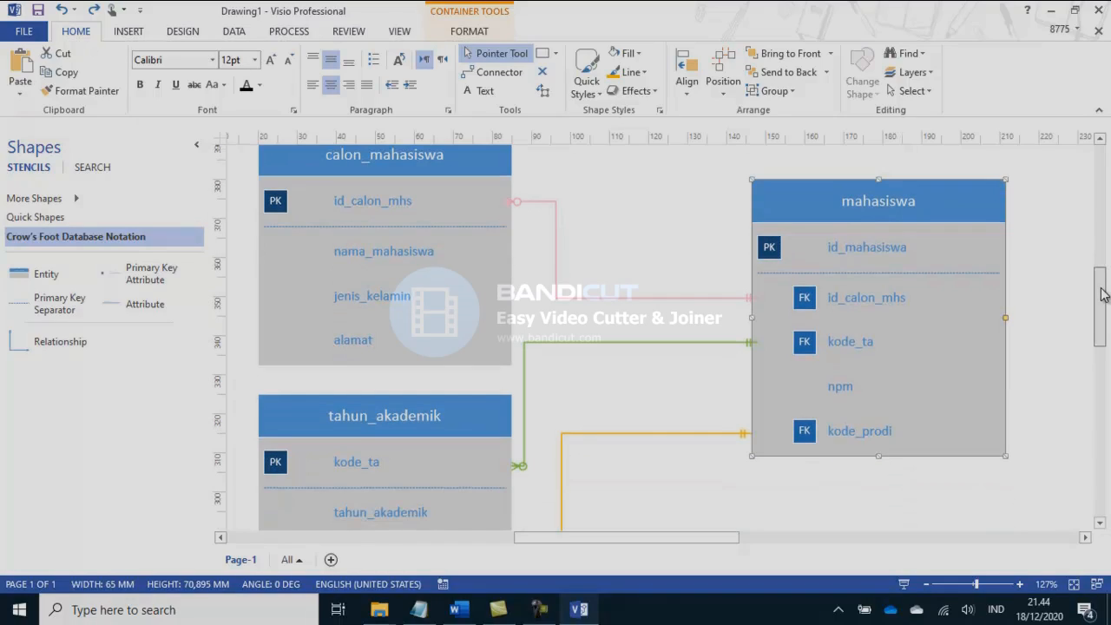